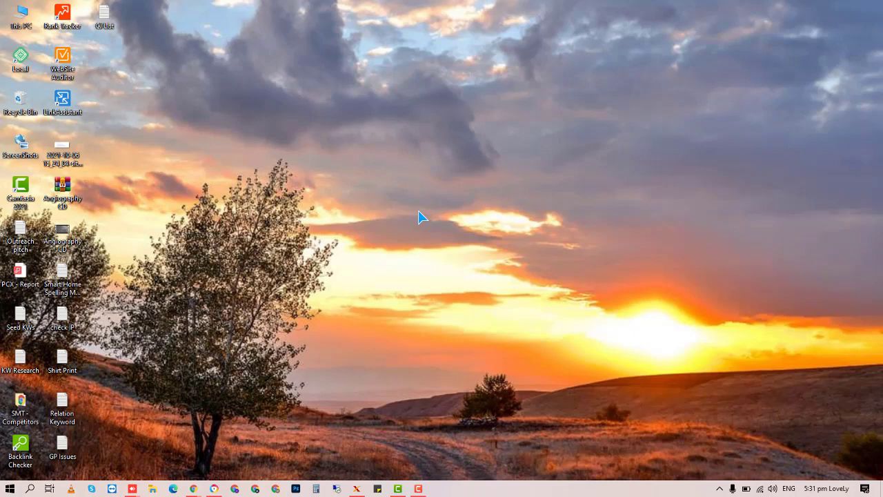
Refresh the Windows desktop and bring Chrome's New Tab window to the front.
right_click(408, 230)
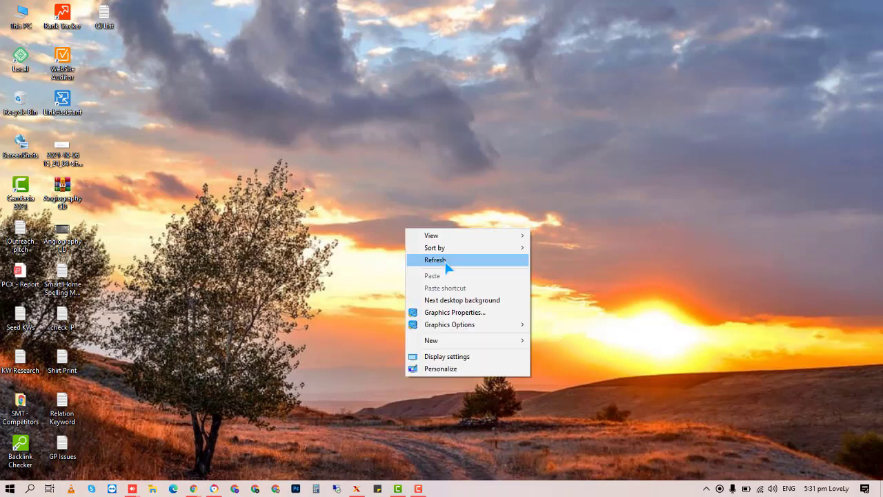
click(447, 262)
mouse_move(194, 486)
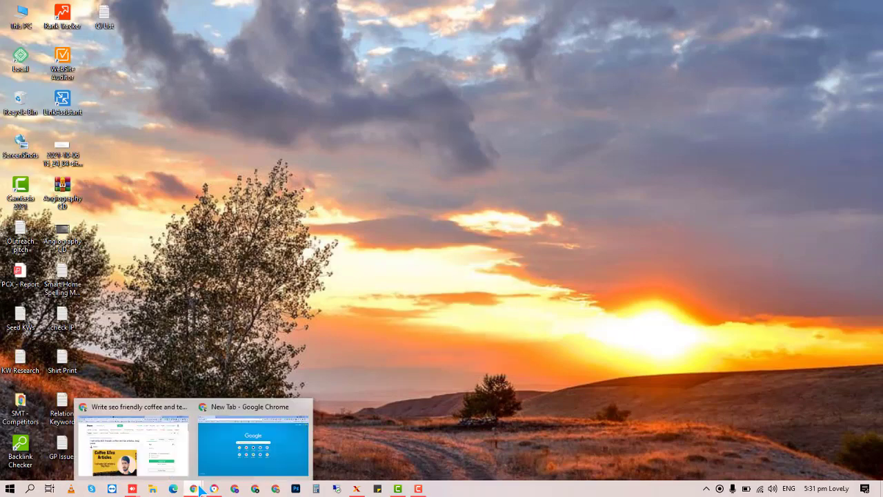
click(222, 466)
Enter the Namecheap domain list address in Chrome.
text(ap)
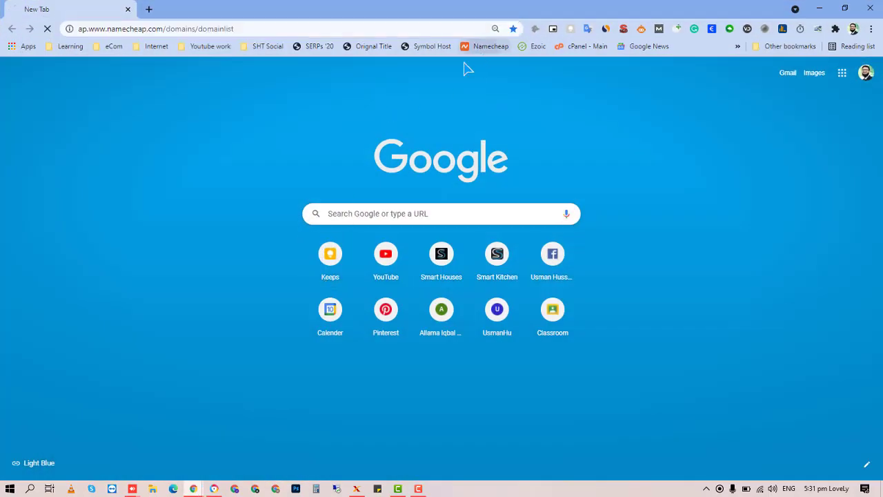
key(Return)
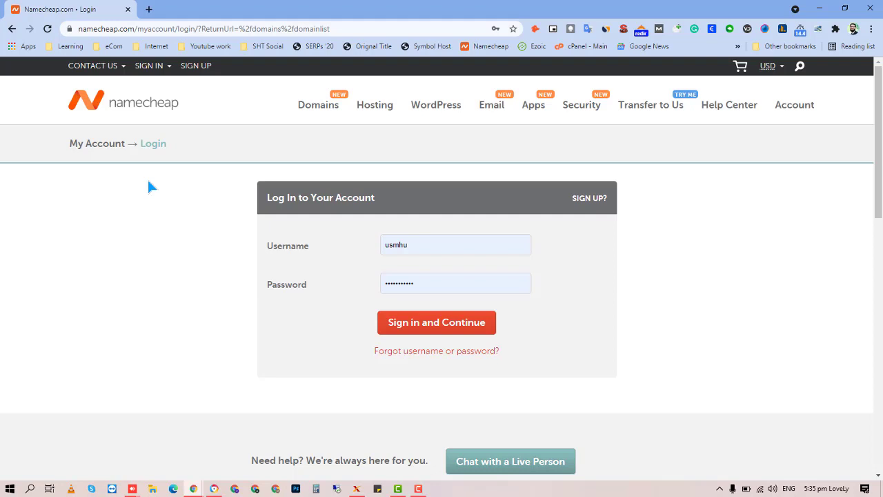
Sign in to Namecheap, browse the Domain List and its expiry dates, then select the domain search box.
click(432, 322)
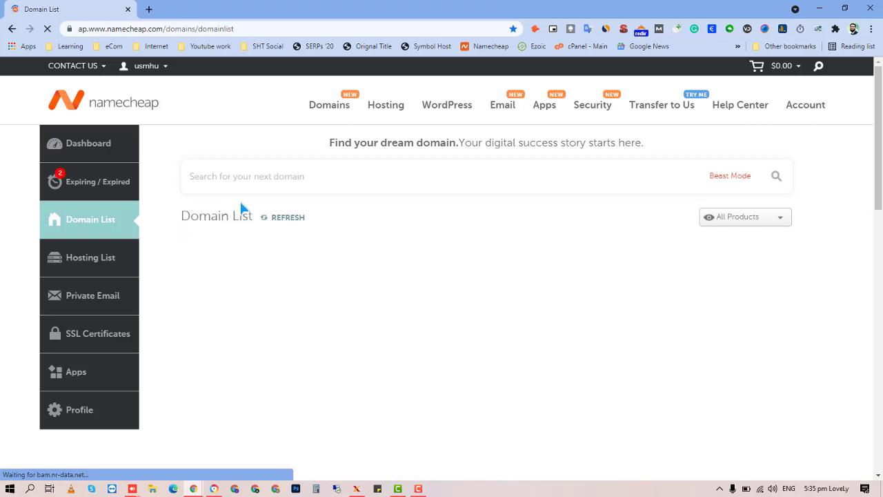
scroll(187, 199, down, 5)
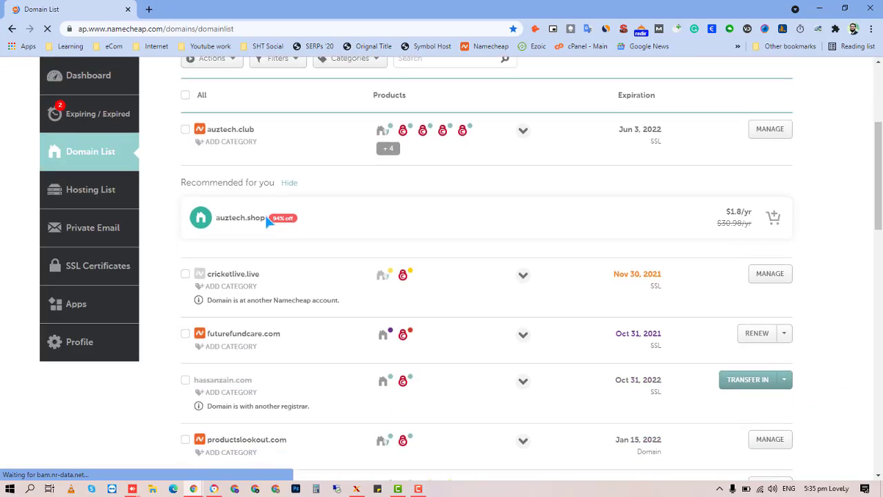
scroll(280, 223, down, 5)
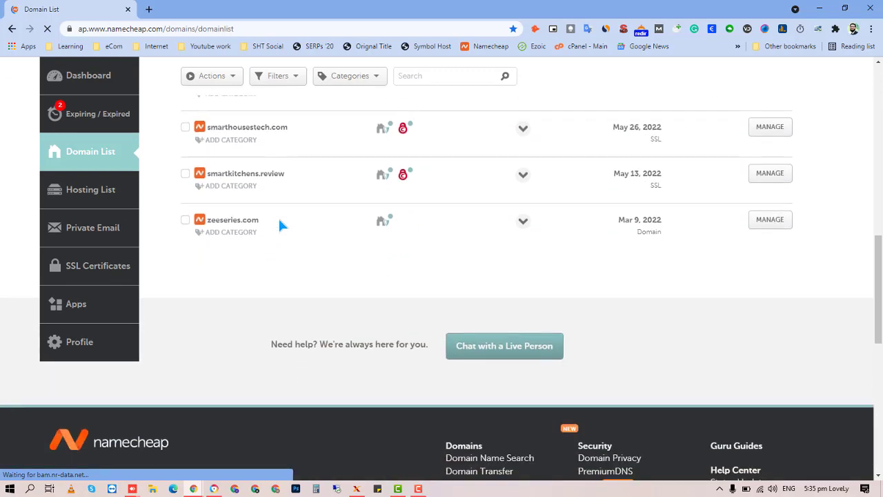
scroll(292, 265, up, 3)
scroll(315, 349, up, 3)
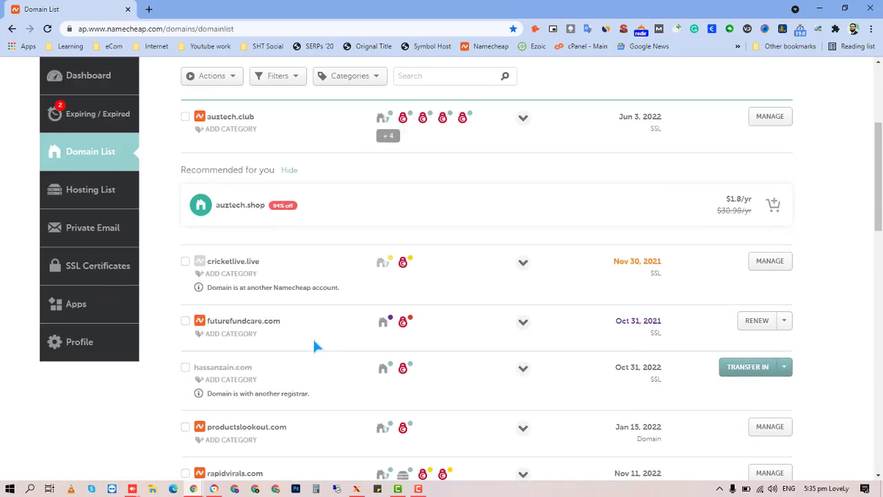
scroll(312, 337, down, 1)
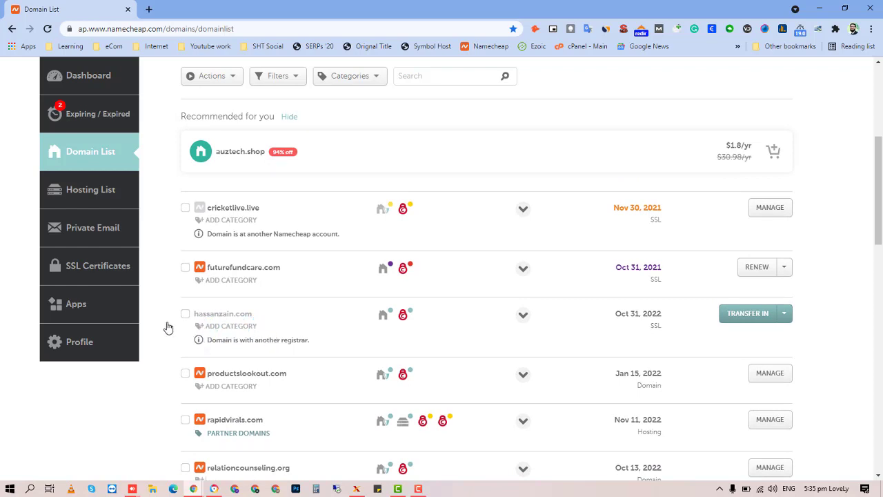
scroll(212, 319, up, 2)
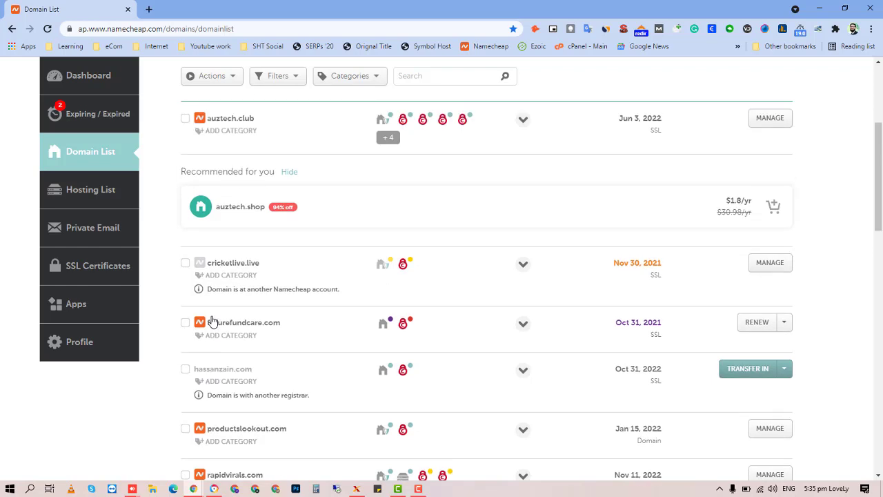
scroll(212, 321, up, 3)
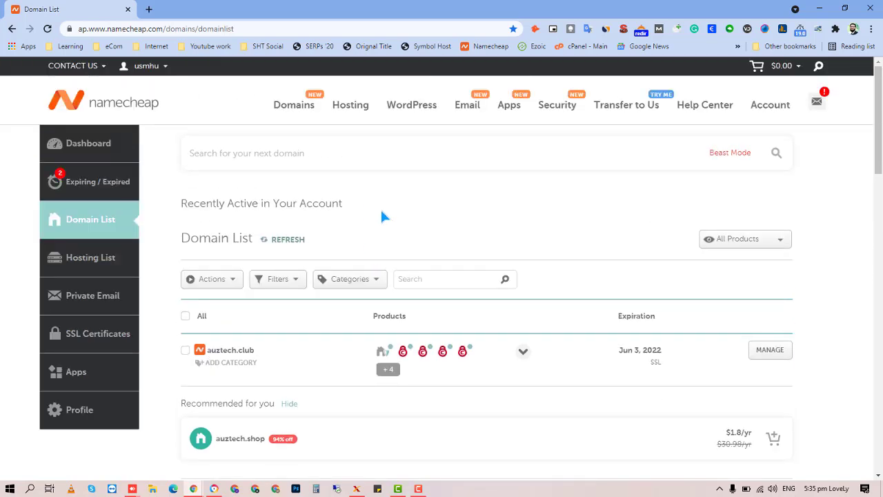
click(393, 162)
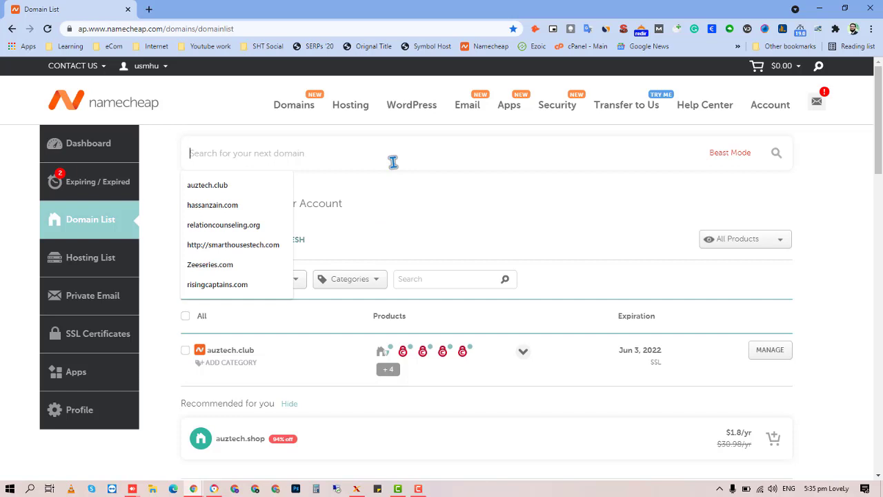
Search Namecheap for theprohomegym.com, which shows as available at $8.98/yr.
click(430, 216)
click(376, 162)
text(t)
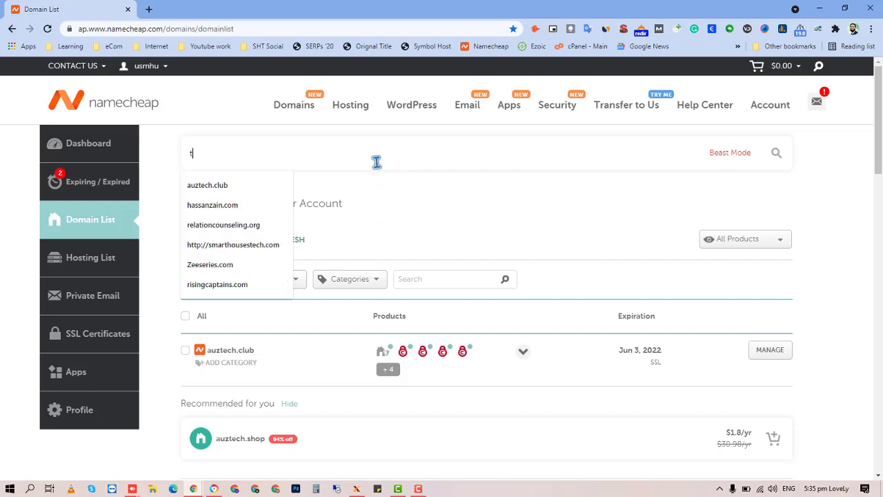
text(hep)
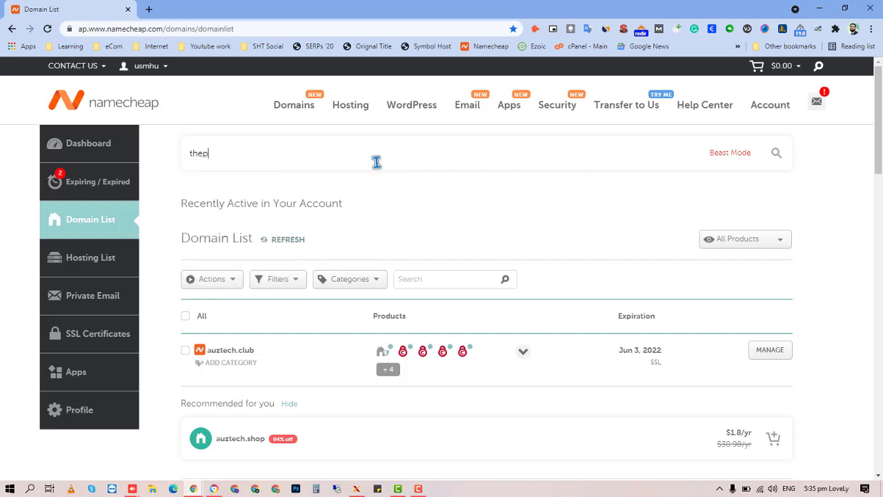
text(rohomegym.com)
key(Return)
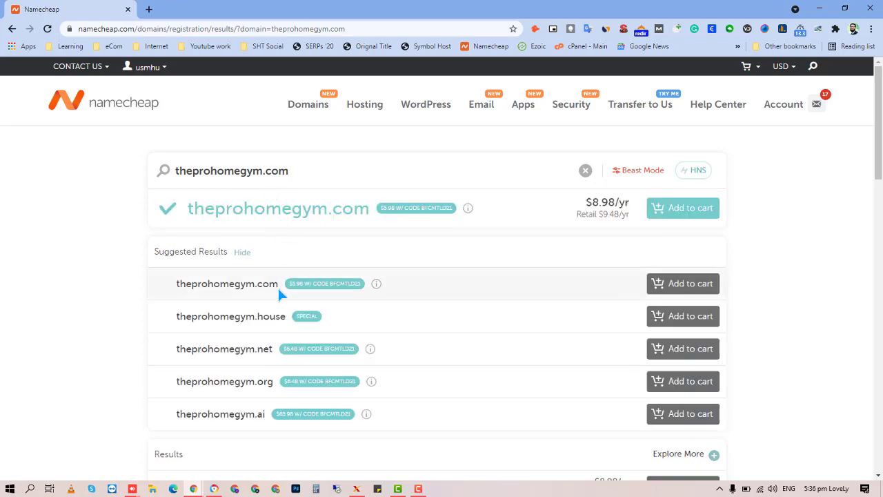
scroll(274, 324, down, 2)
scroll(265, 270, down, 3)
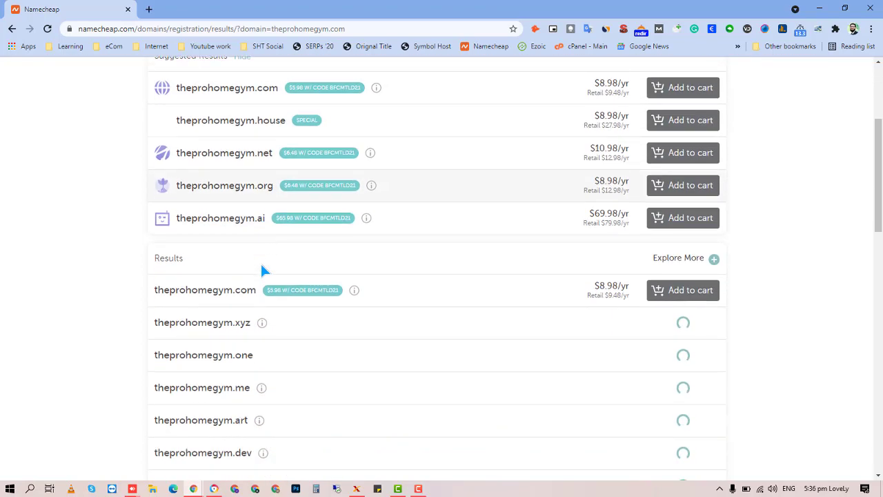
scroll(278, 373, up, 5)
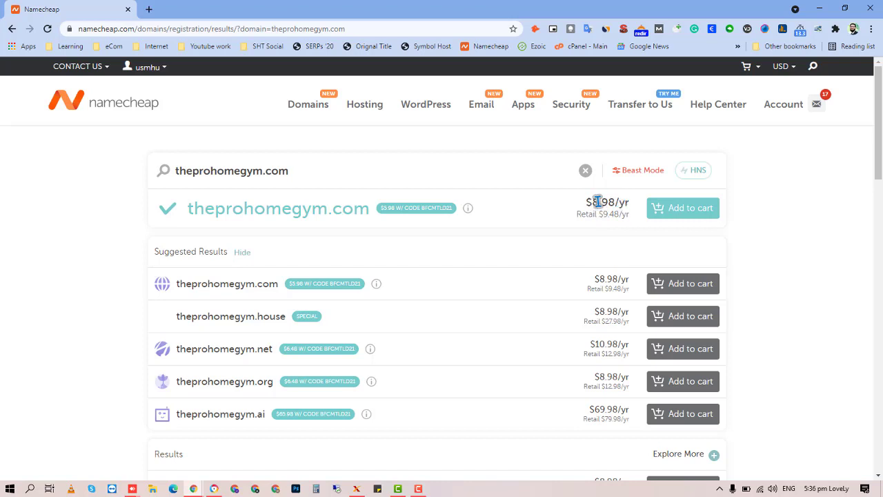
drag(585, 201, 625, 201)
click(620, 217)
click(675, 210)
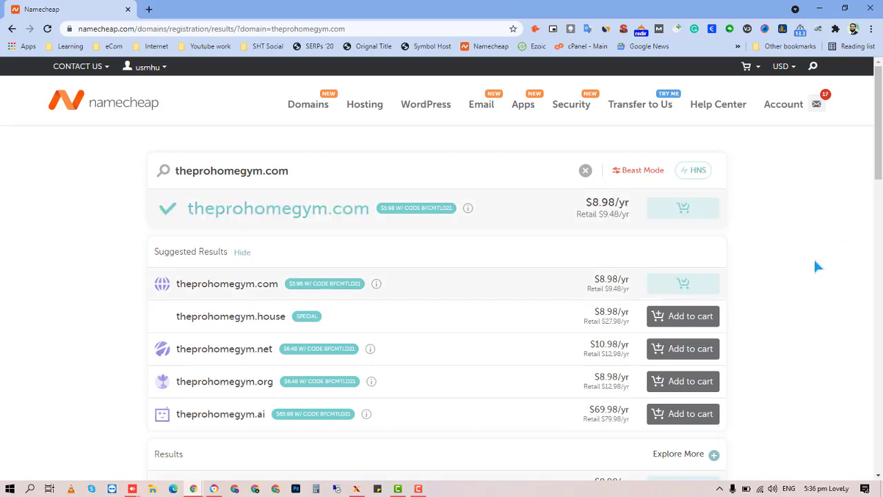
click(782, 462)
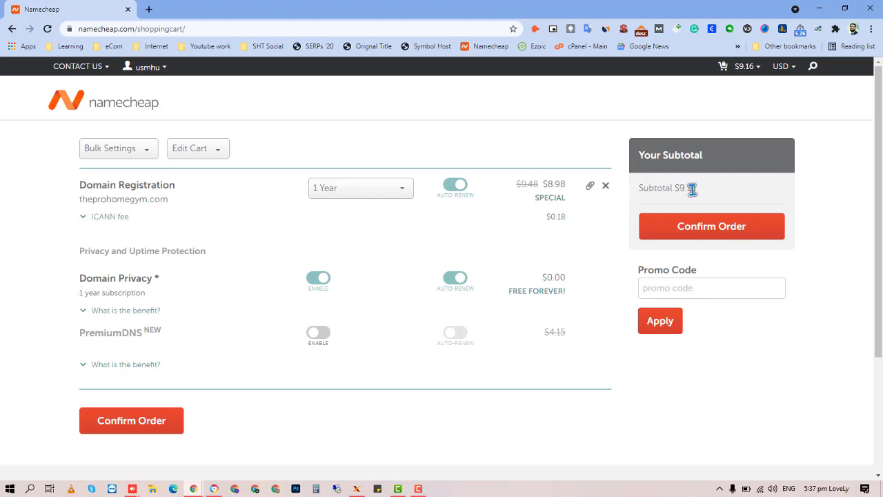
scroll(322, 266, down, 2)
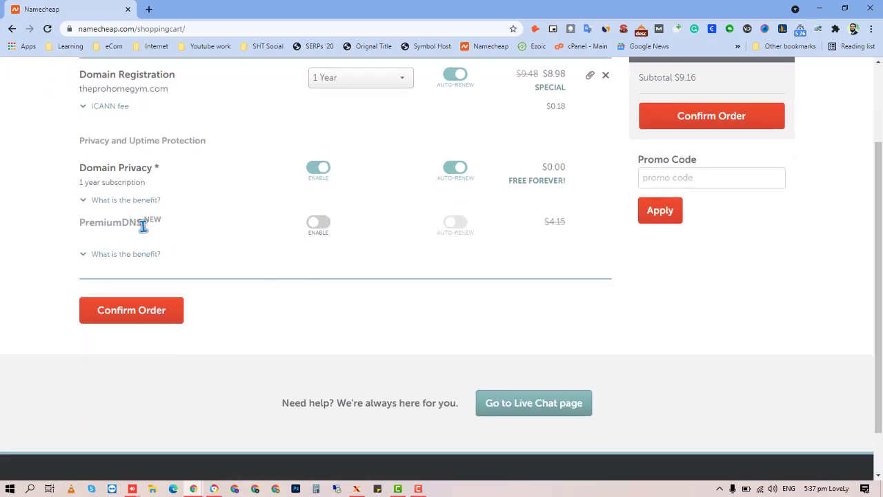
scroll(173, 245, up, 2)
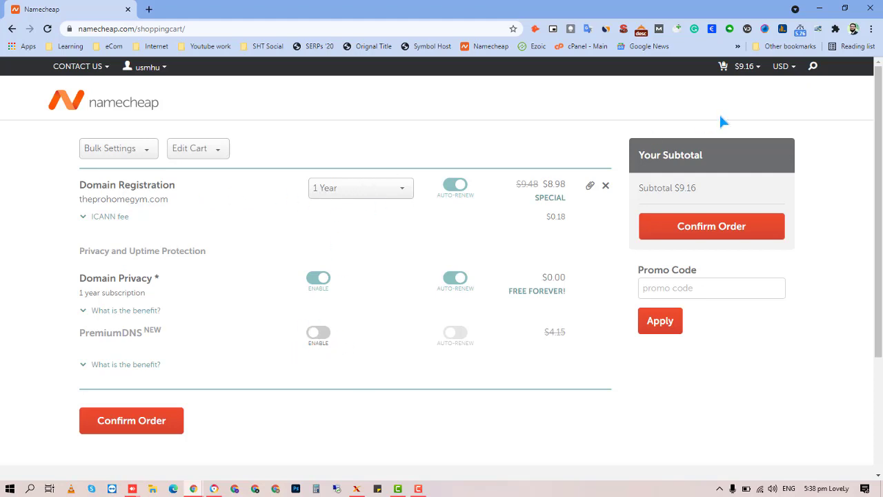
Confirm the theprohomegym.com order and review the Billing page's payment method options.
click(701, 227)
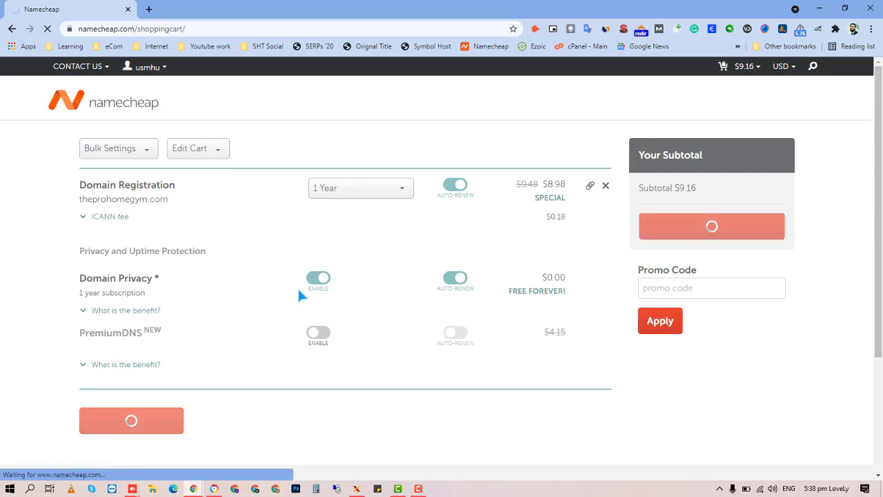
scroll(441, 428, down, 2)
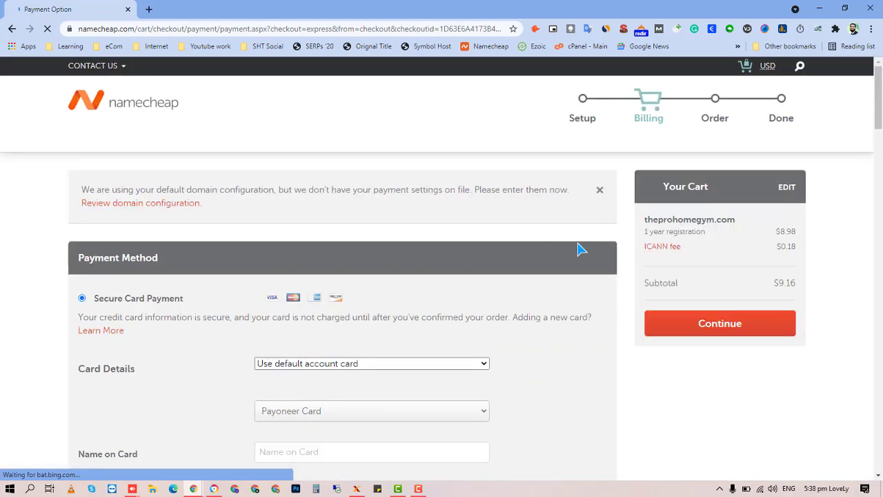
scroll(191, 314, down, 3)
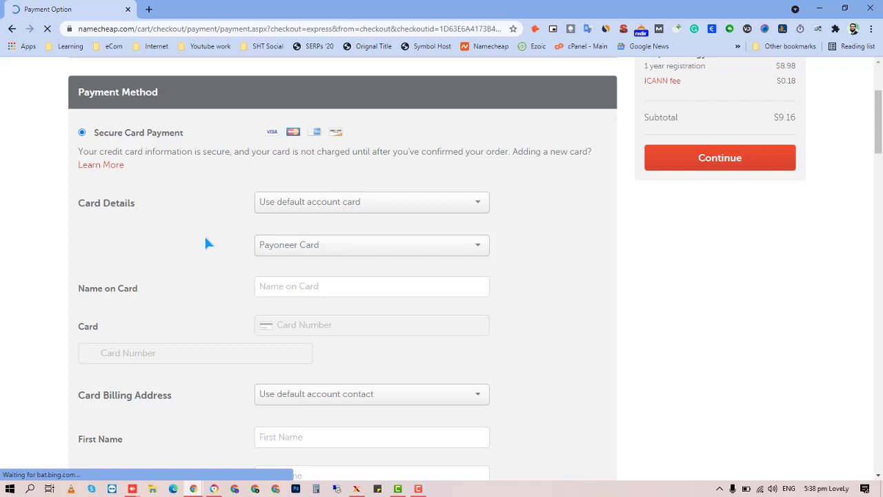
scroll(205, 238, up, 2)
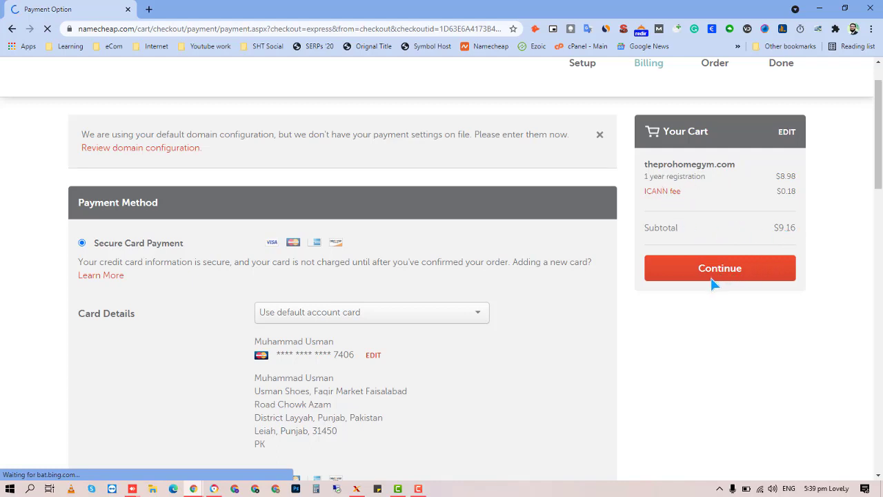
scroll(83, 296, down, 2)
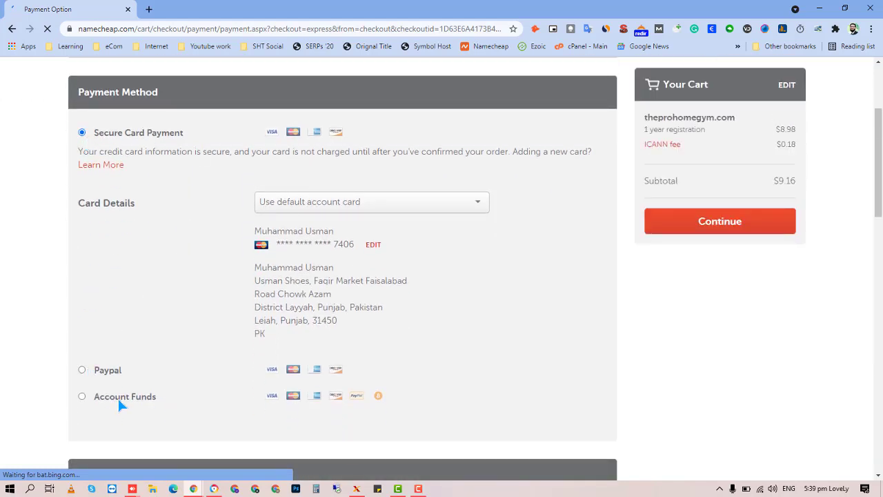
After checking the $0.00 account balance, set Card Details to a previously saved card.
click(84, 398)
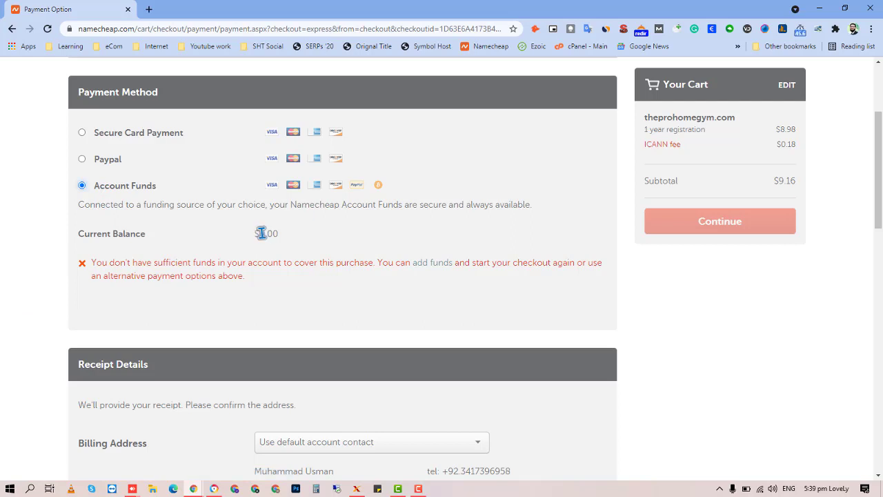
drag(259, 234, 280, 238)
click(295, 236)
click(83, 133)
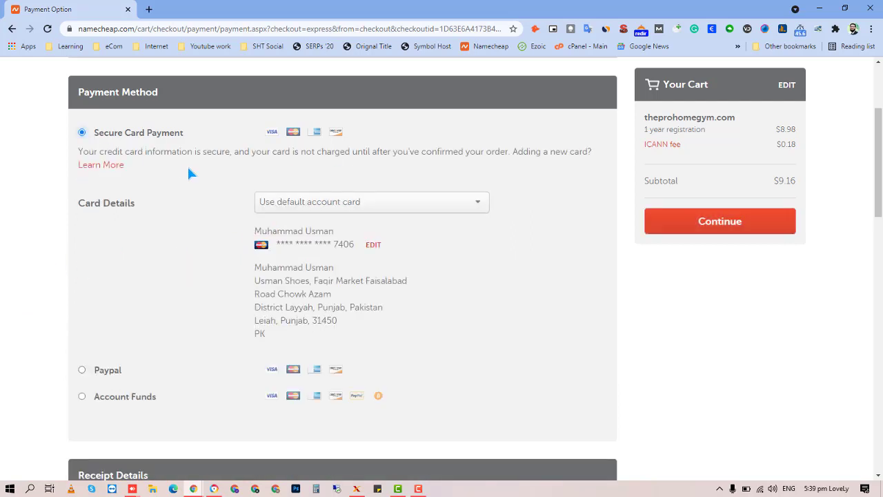
click(299, 210)
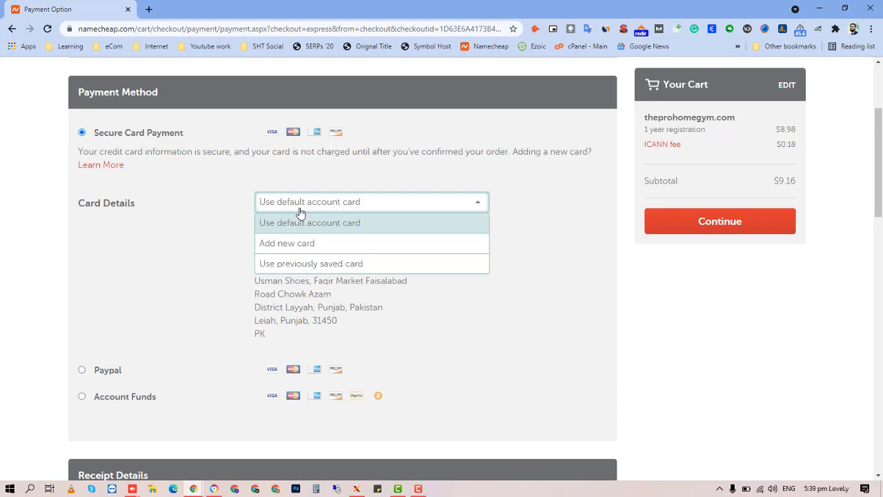
key(Return)
click(305, 247)
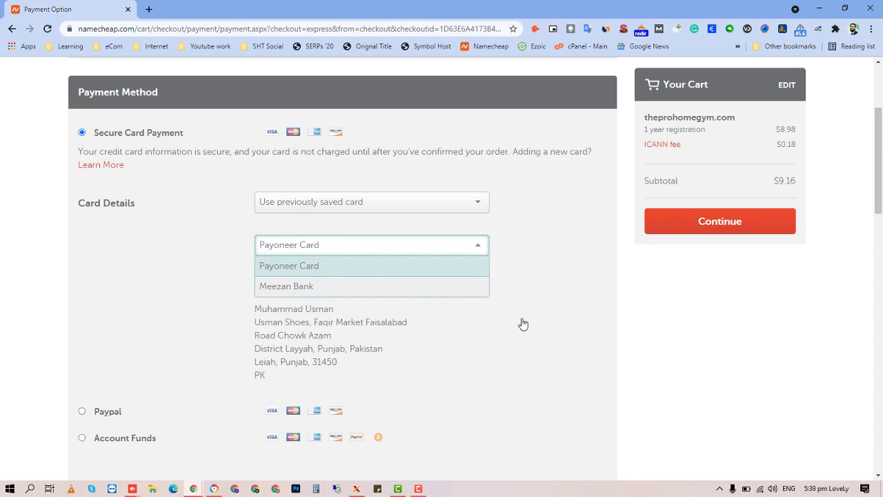
Choose the Meezan Bank saved card and review the Receipt Details and Renewal Settings.
key(Down)
key(Return)
scroll(524, 323, down, 6)
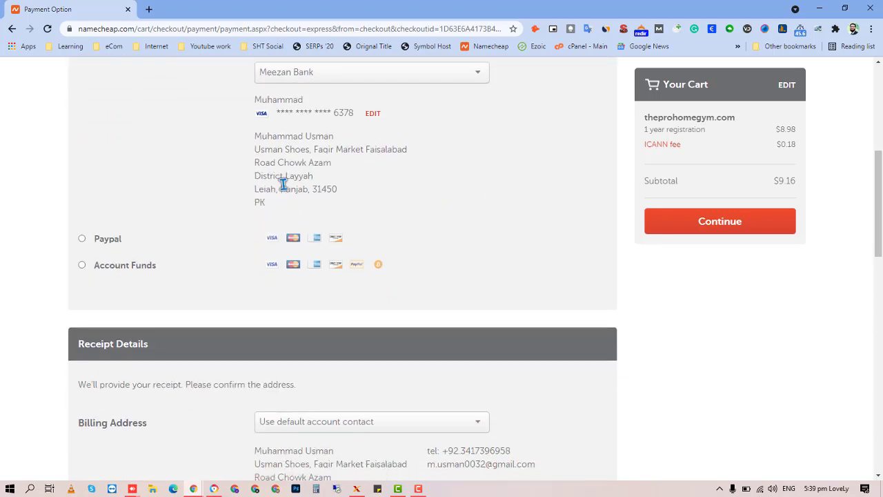
scroll(306, 177, down, 3)
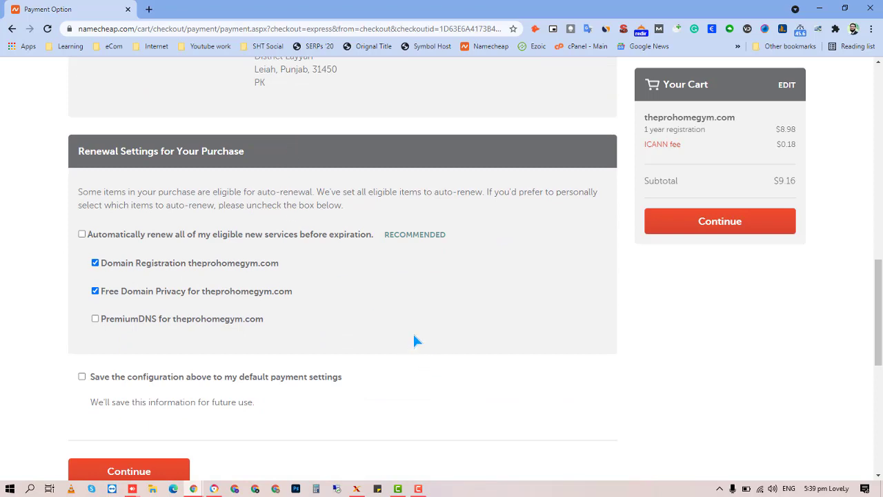
scroll(414, 339, down, 2)
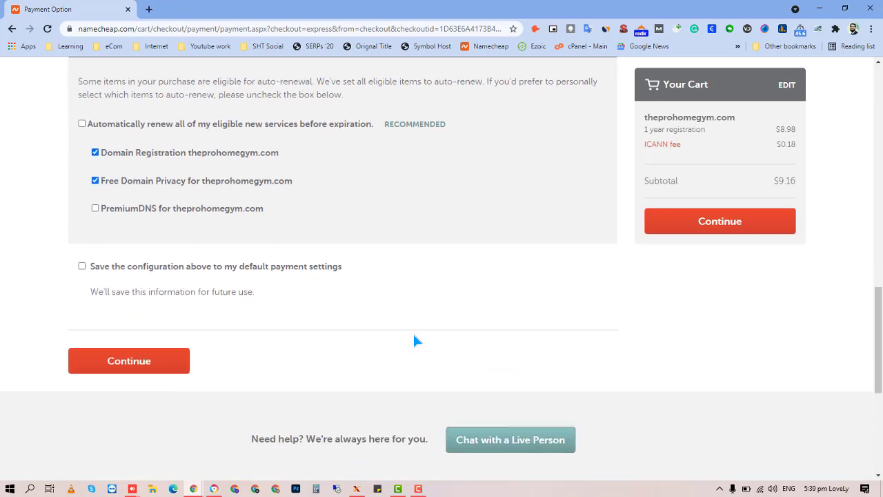
scroll(293, 352, up, 5)
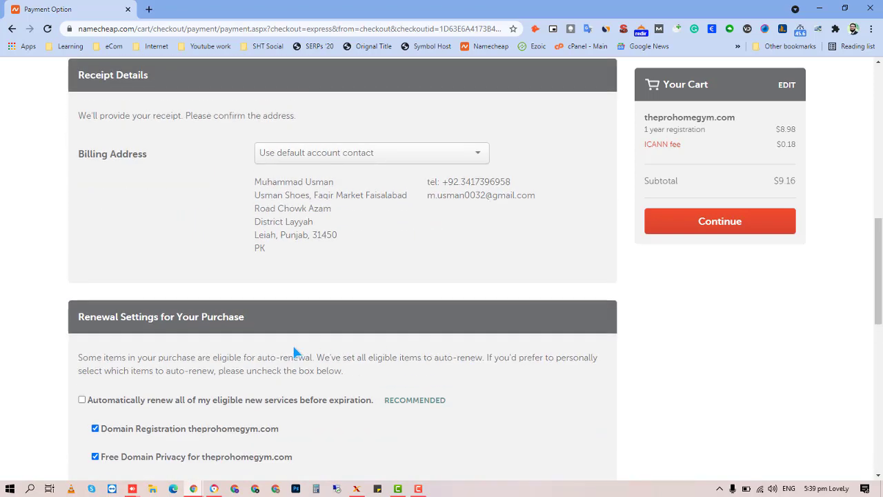
scroll(294, 352, up, 10)
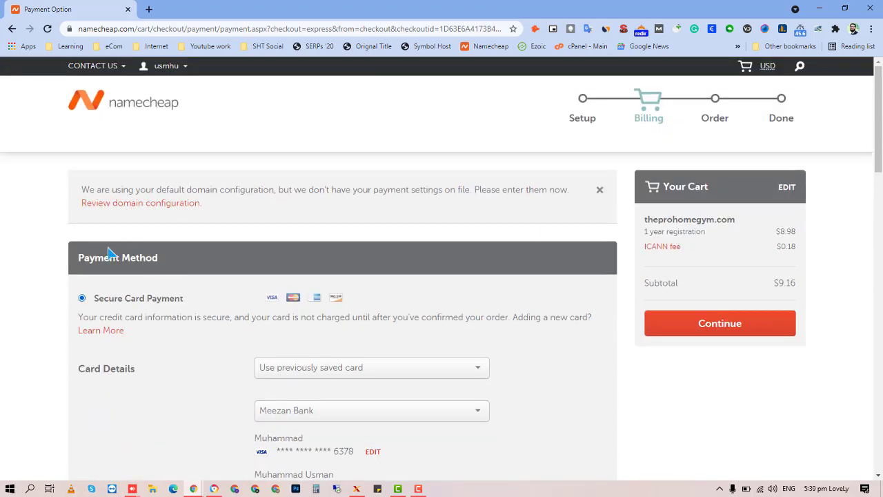
Continue from Billing to the Order Review for theprohomegym.com.
scroll(327, 378, down, 1)
click(759, 271)
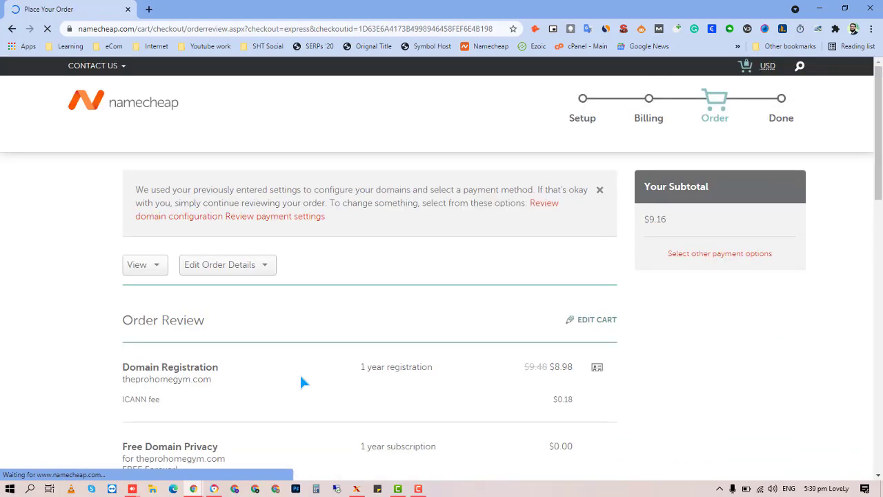
Review the order, including Free Domain Privacy, and pay the $9.16 subtotal.
scroll(345, 376, down, 1)
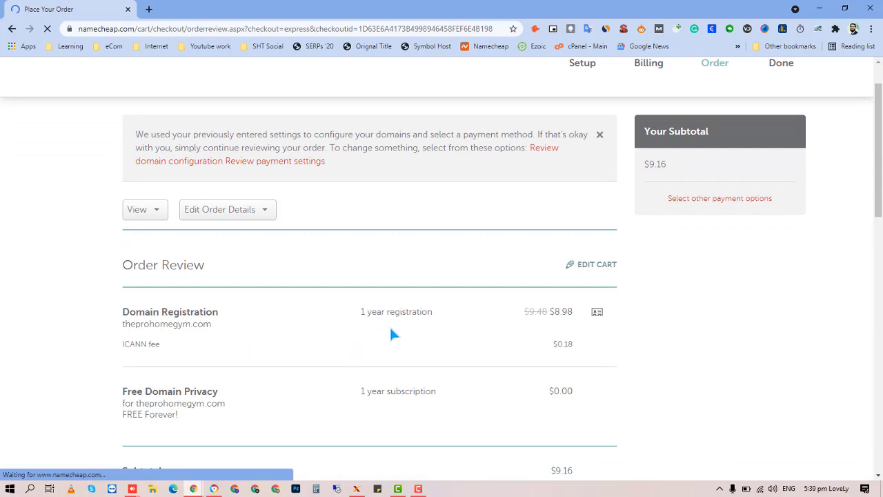
scroll(322, 305, down, 2)
scroll(522, 343, up, 3)
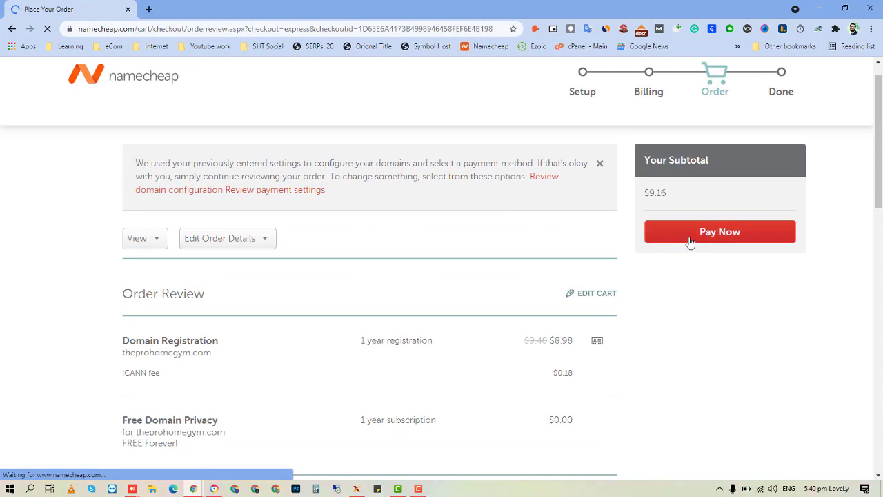
click(690, 241)
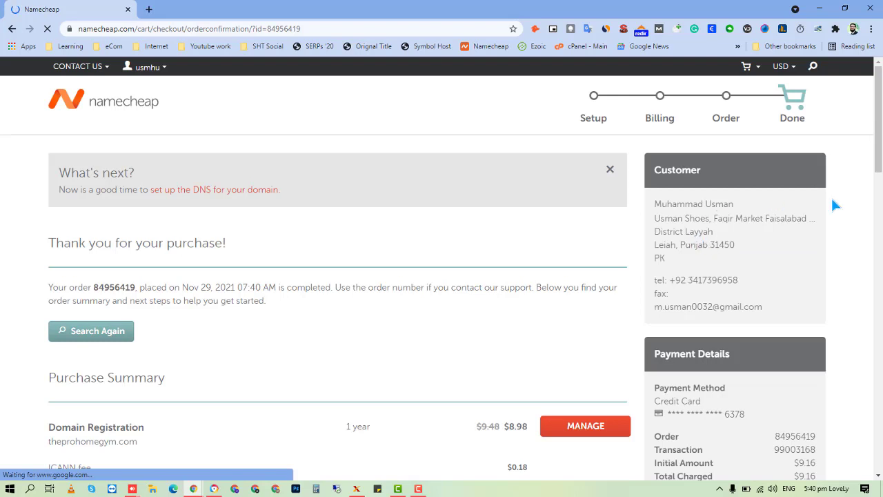
Get the receipt PDF and dismiss the received-files popup and Chrome's download bar.
scroll(851, 268, down, 3)
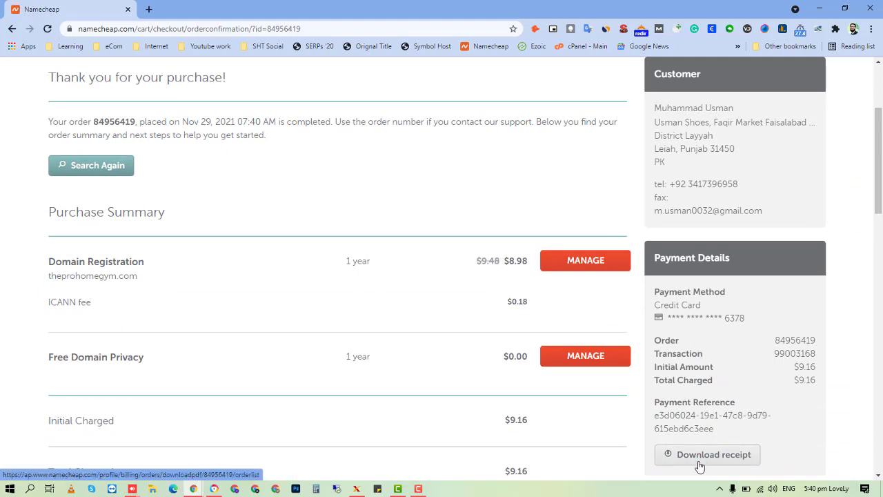
scroll(663, 442, down, 1)
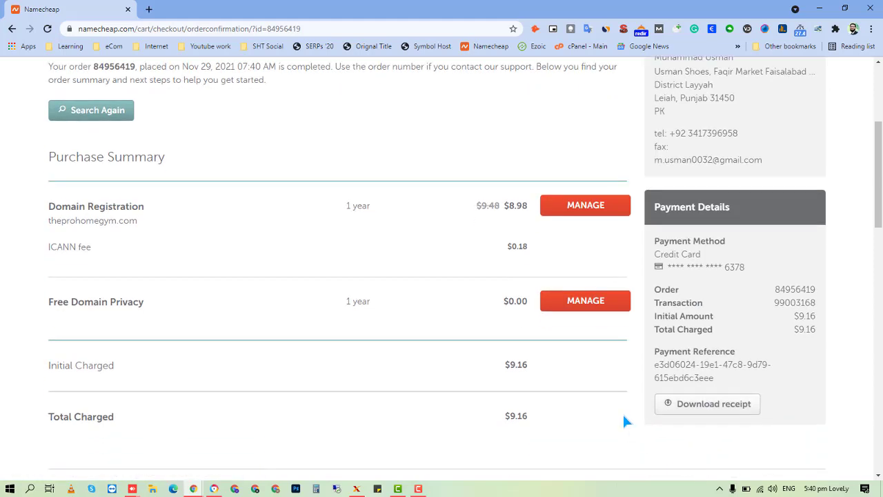
scroll(631, 414, down, 1)
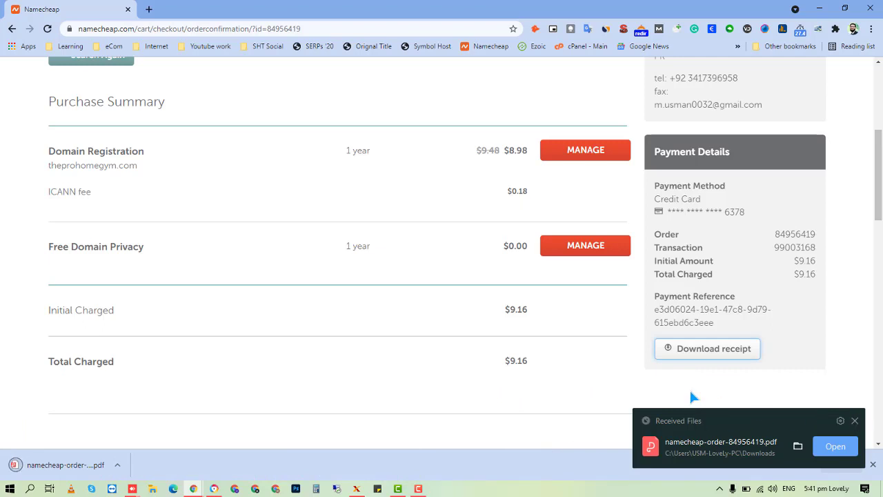
click(854, 421)
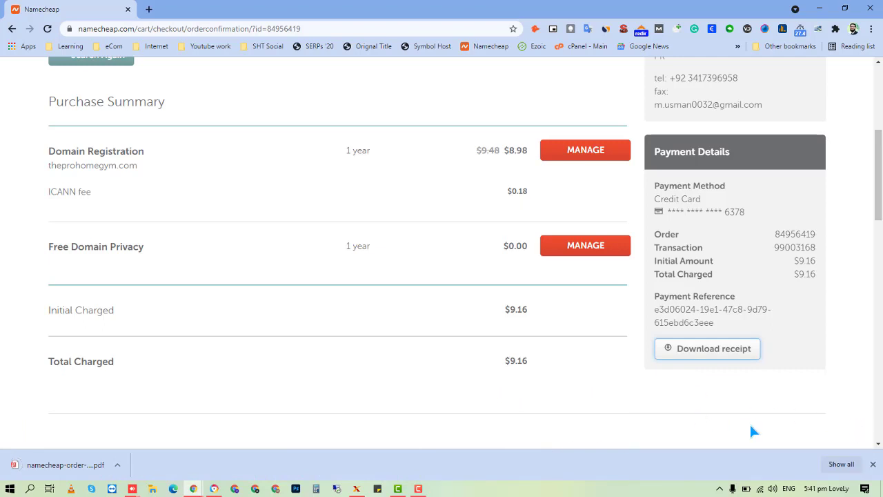
scroll(683, 414, up, 4)
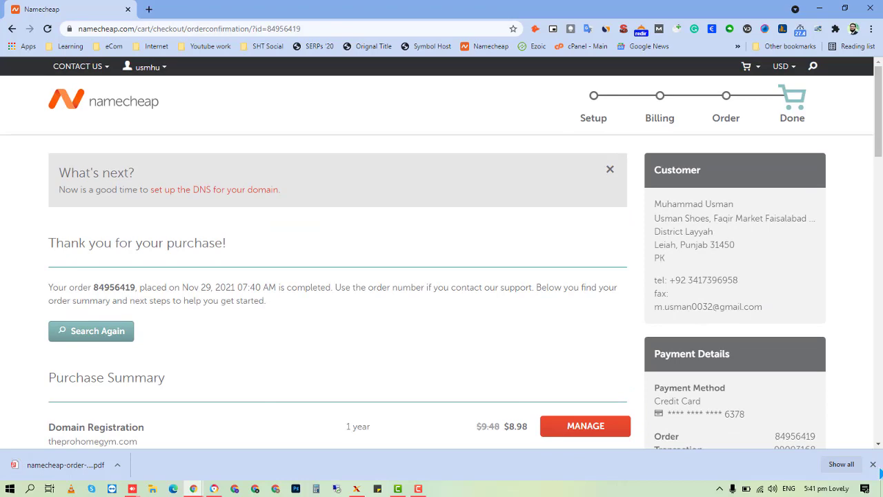
click(873, 464)
Scroll through the order confirmation for the $9.16 theprohomegym.com purchase.
scroll(865, 433, down, 2)
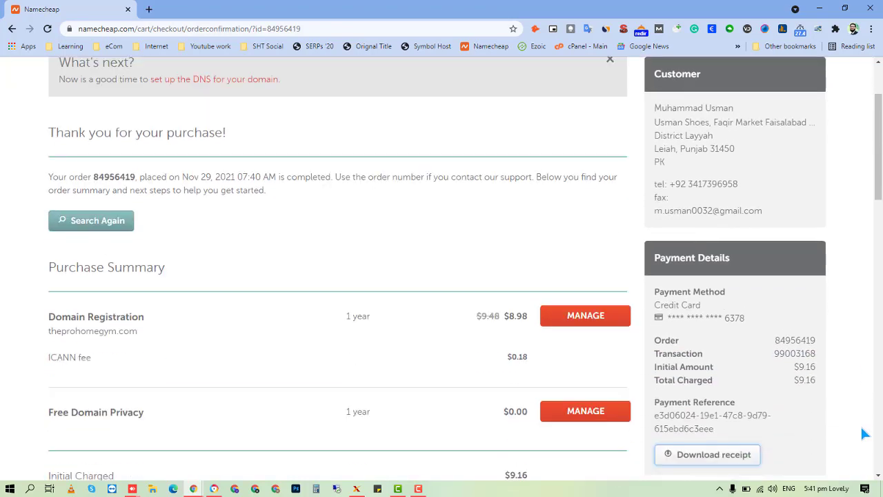
scroll(862, 430, down, 2)
scroll(793, 414, up, 4)
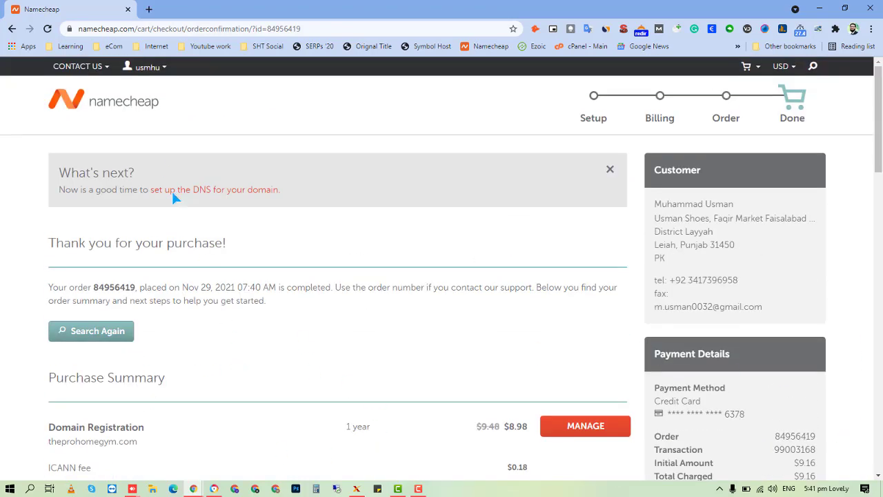
scroll(231, 303, down, 2)
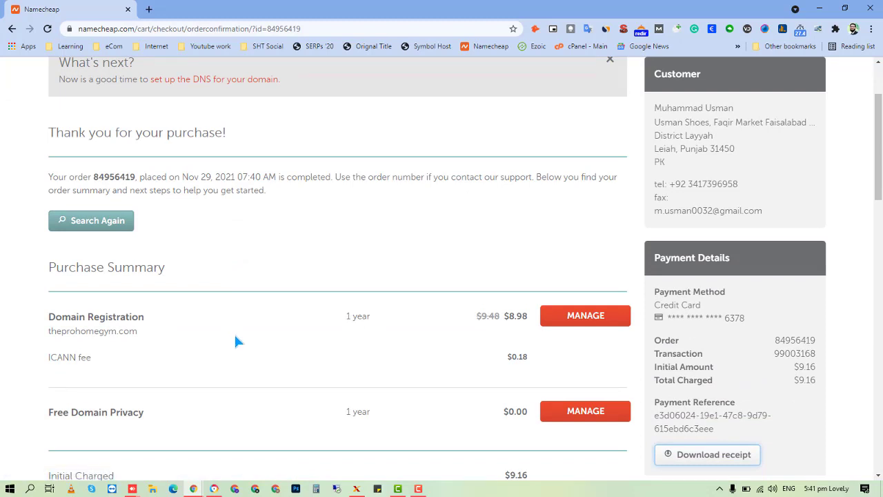
scroll(247, 334, up, 2)
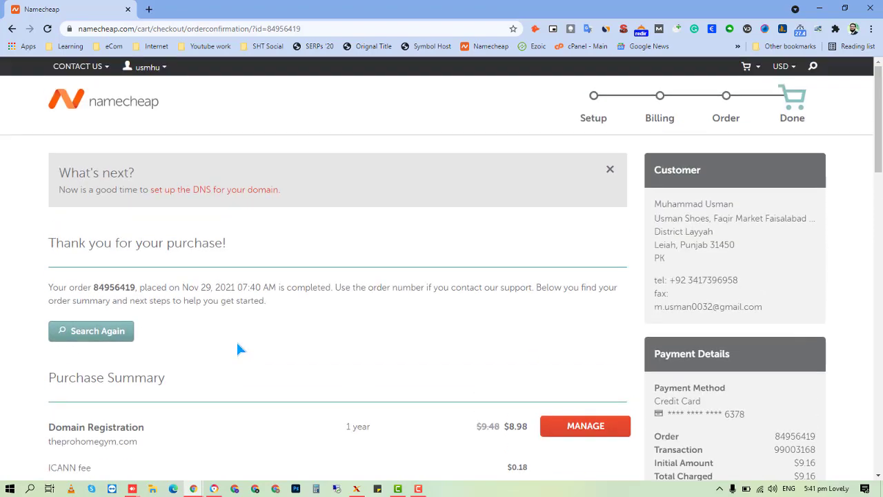
scroll(133, 395, down, 1)
scroll(133, 395, up, 1)
Go to the Namecheap account dashboard and scroll through the domain list.
click(145, 67)
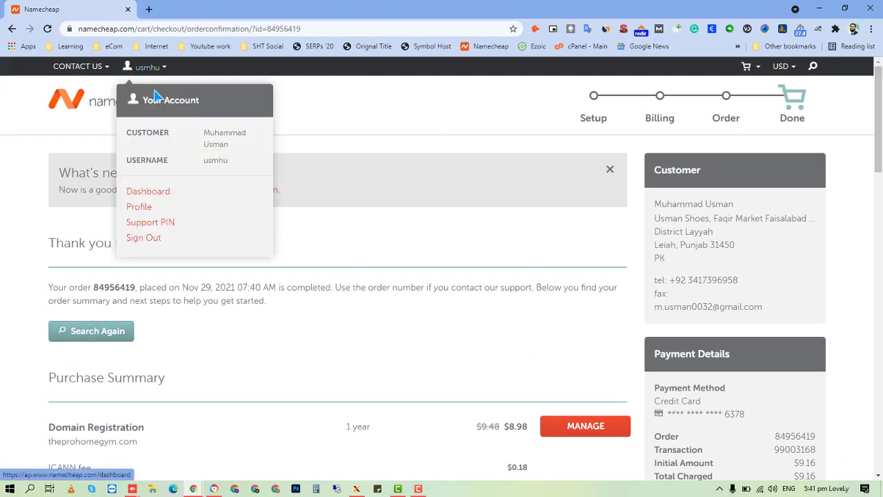
click(155, 194)
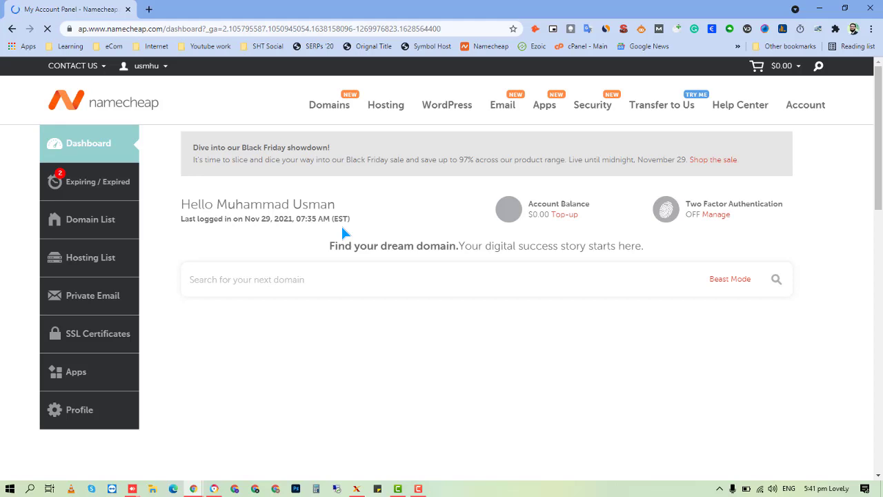
scroll(145, 220, down, 1)
scroll(145, 220, down, 1)
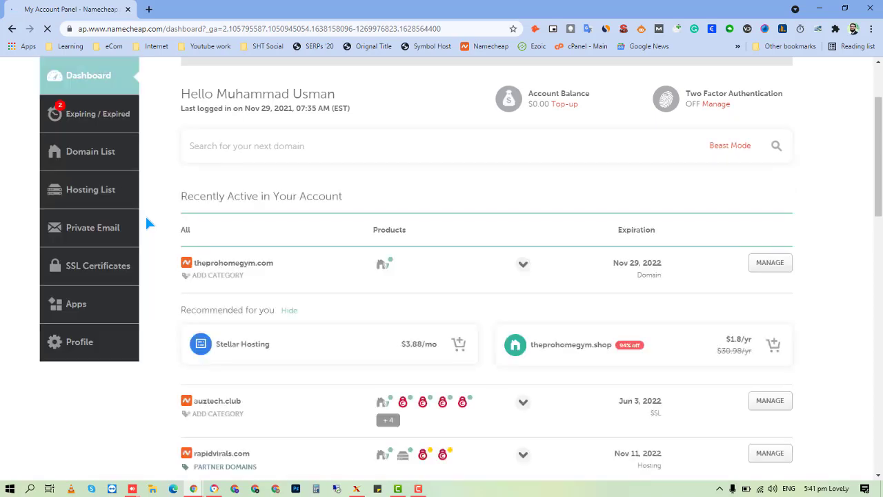
scroll(144, 220, down, 3)
scroll(145, 220, up, 2)
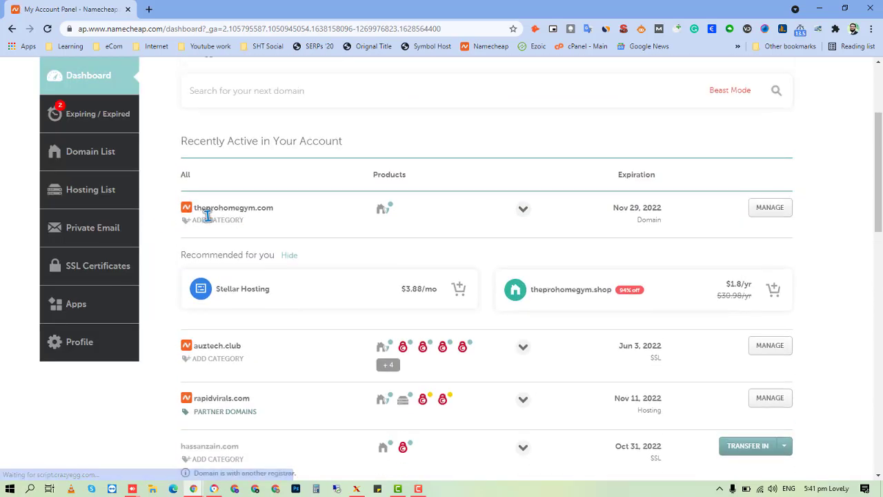
Open theprohomegym.com's domain management page in a new tab and switch to it.
click(774, 215)
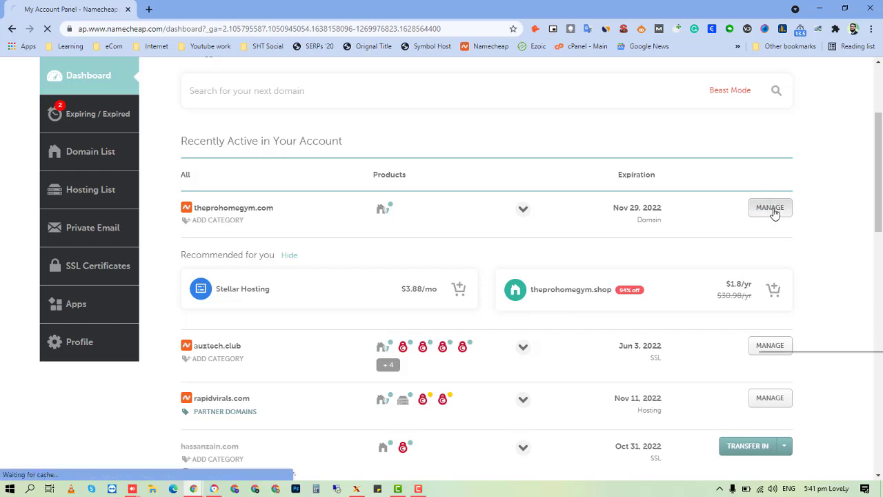
right_click(774, 214)
click(787, 219)
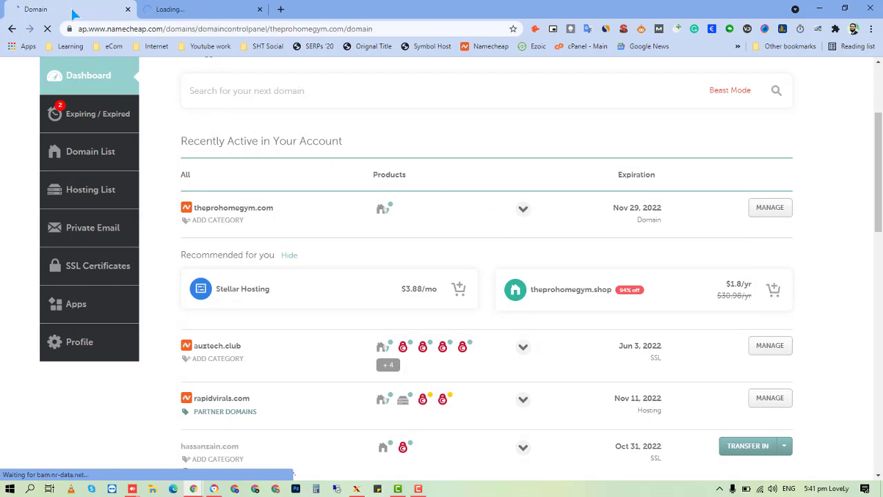
click(165, 7)
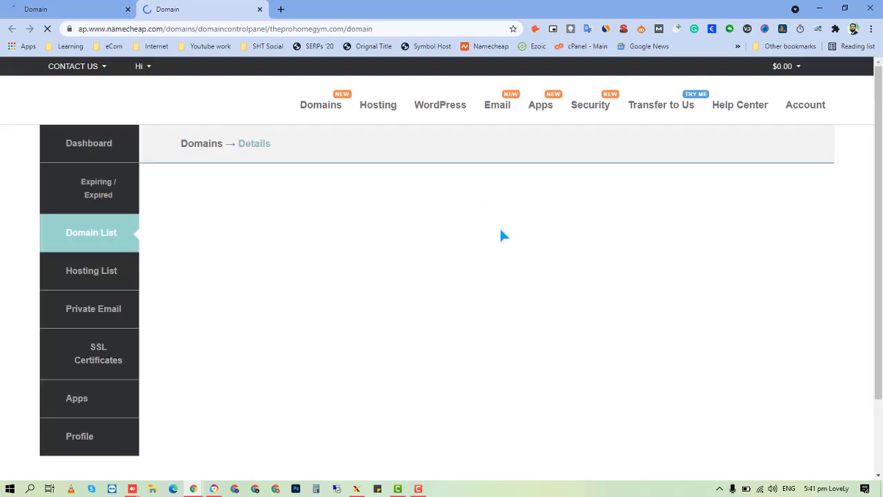
click(87, 8)
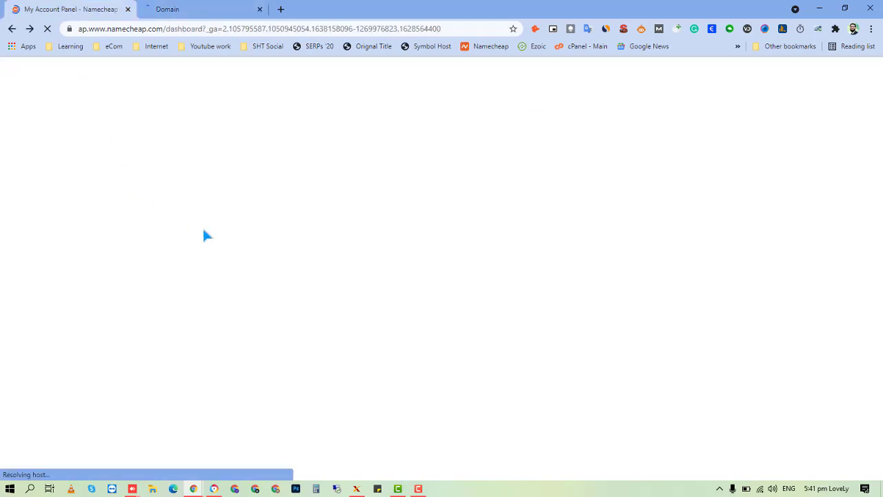
scroll(263, 270, down, 9)
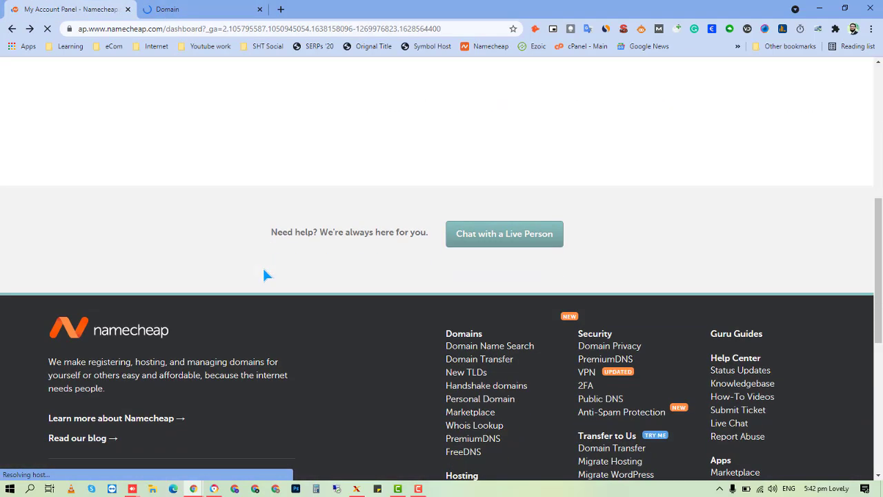
scroll(264, 270, up, 3)
scroll(266, 275, up, 4)
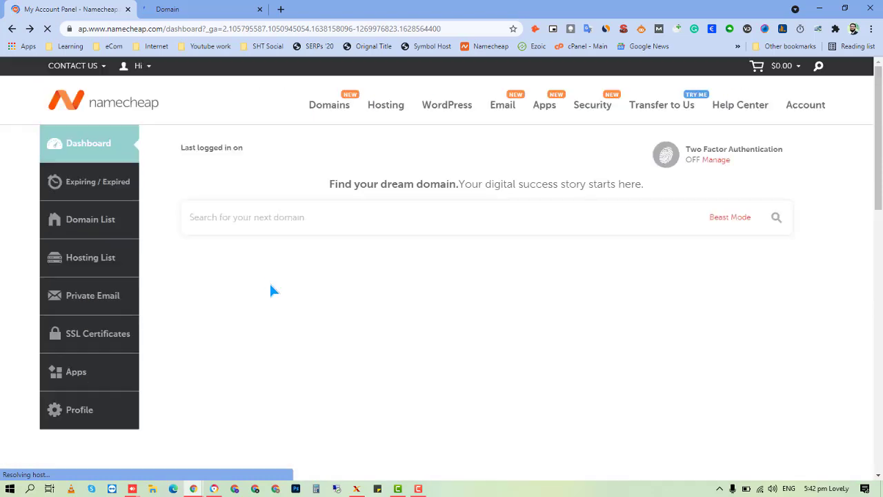
scroll(276, 298, down, 1)
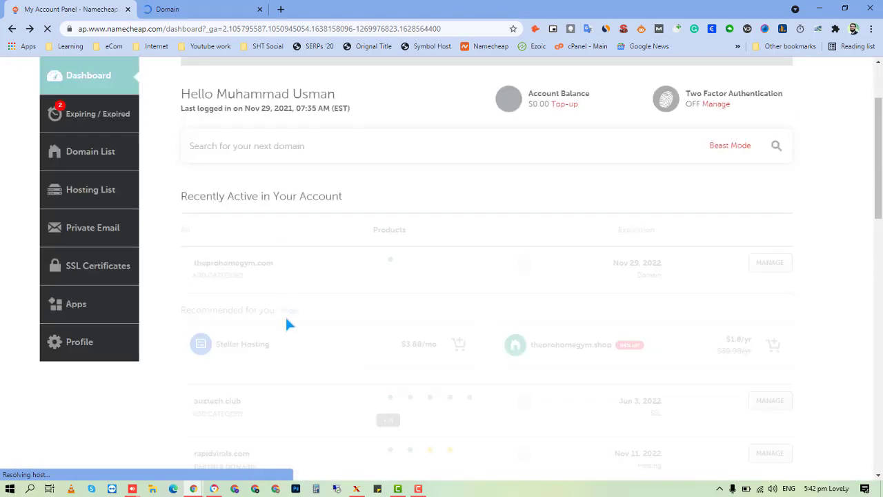
scroll(288, 324, down, 4)
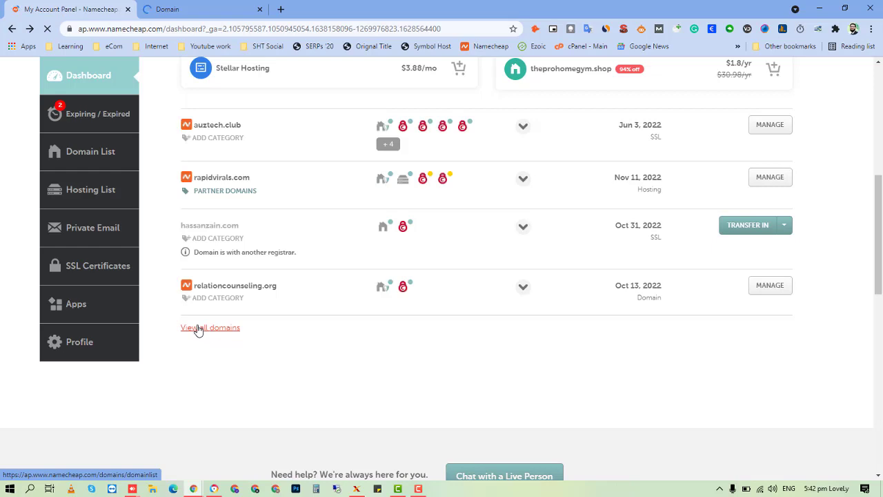
click(197, 8)
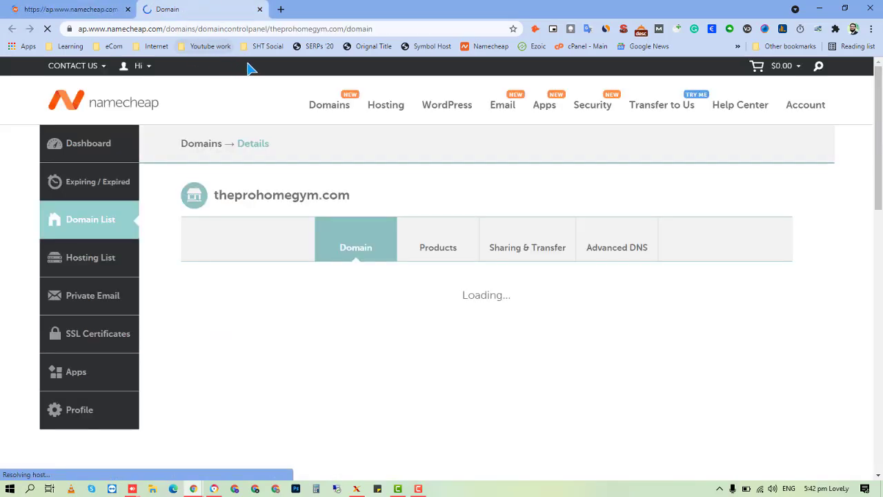
scroll(323, 200, down, 2)
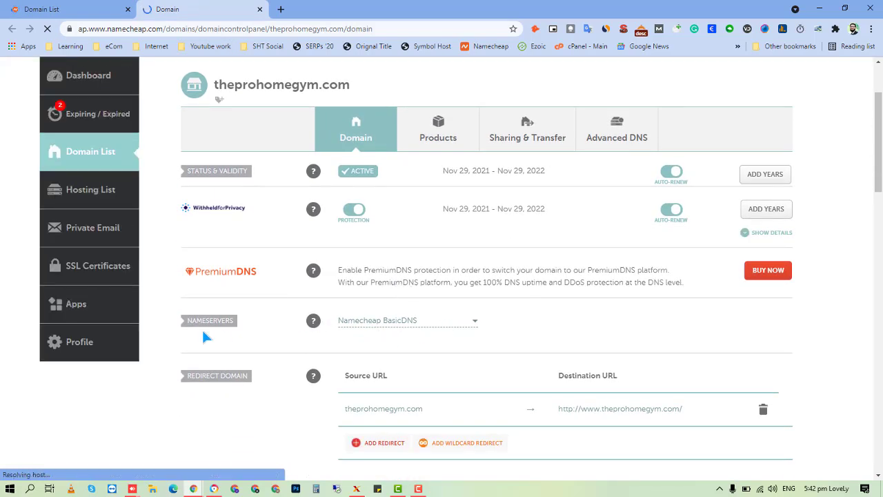
scroll(215, 326, down, 1)
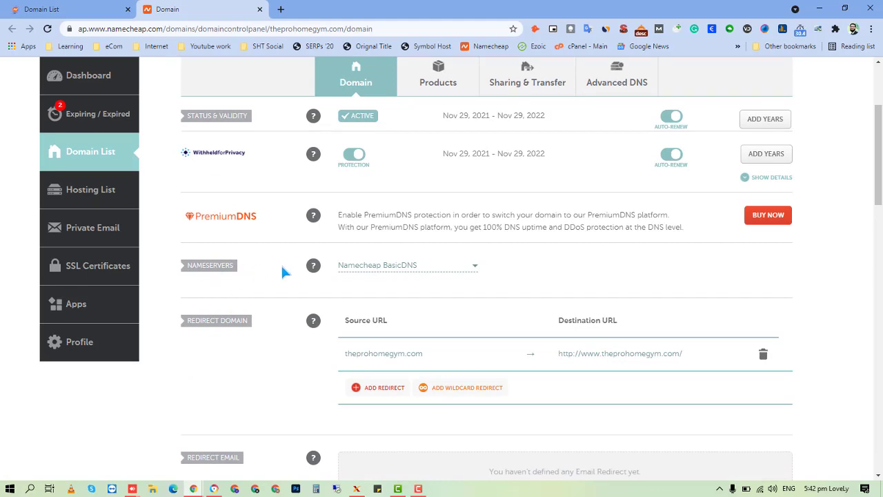
Try Custom DNS, then settle on Namecheap Web Hosting DNS for theprohomegym.com and save.
click(412, 271)
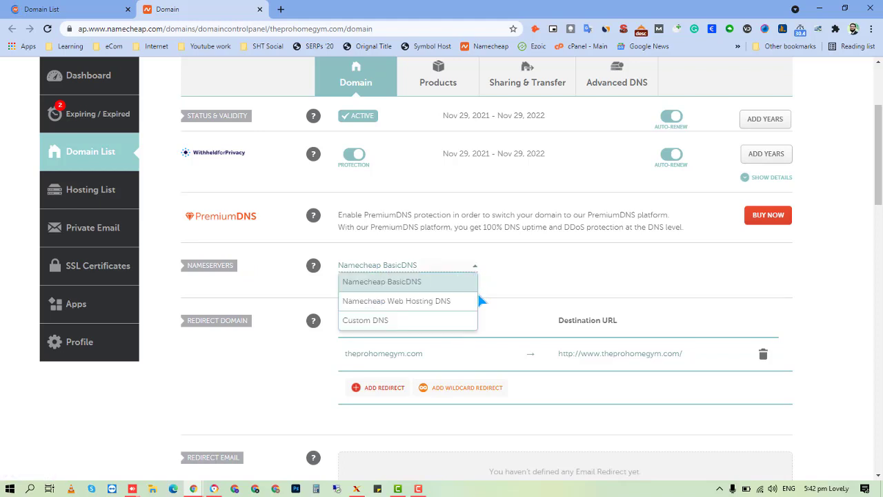
click(415, 301)
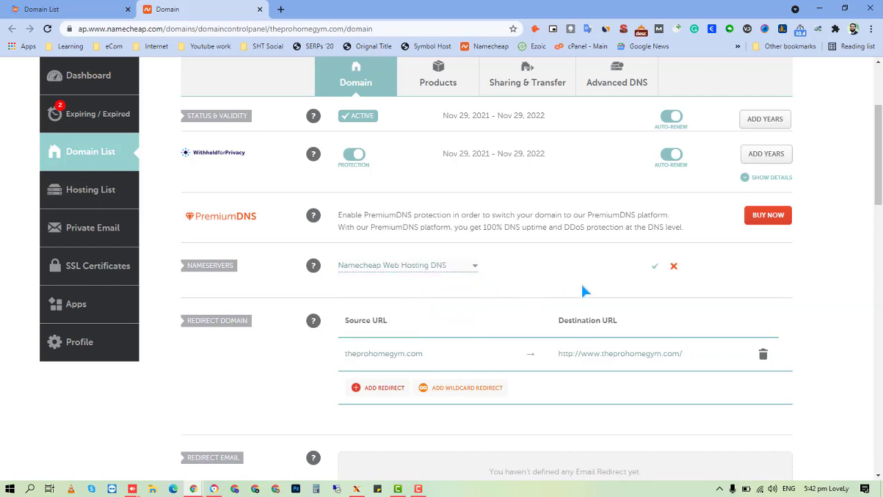
click(442, 269)
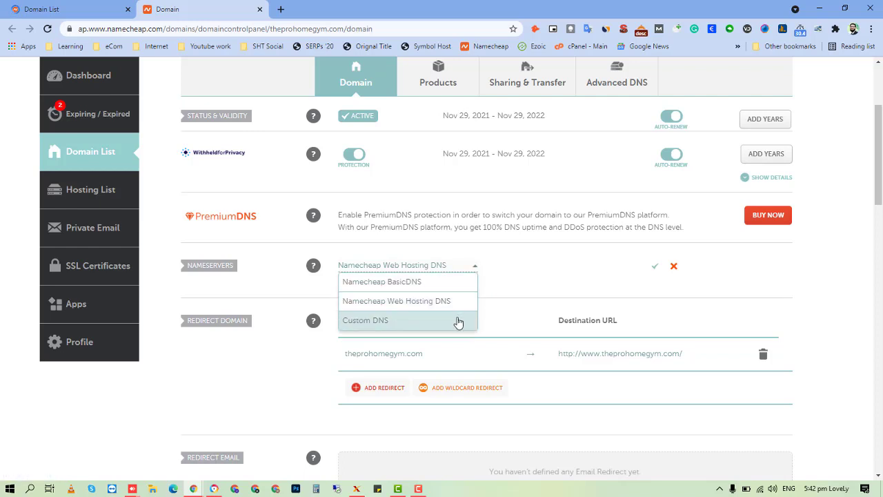
click(404, 323)
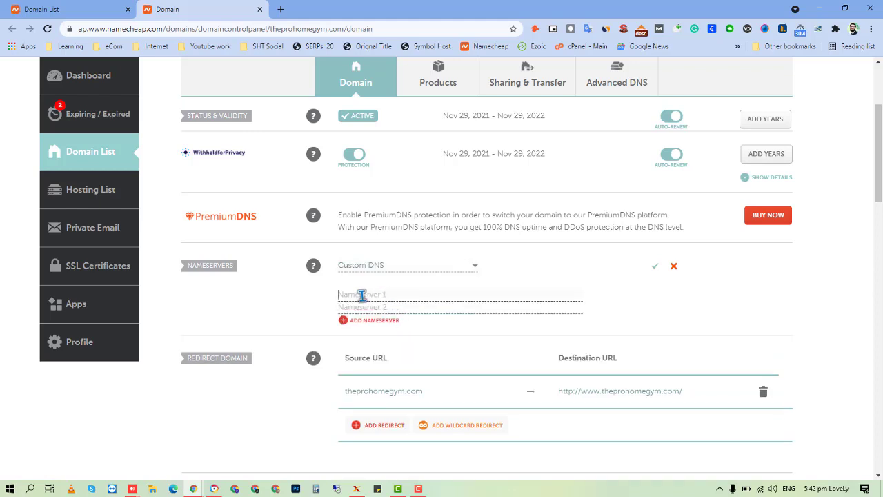
click(383, 307)
click(401, 294)
click(397, 268)
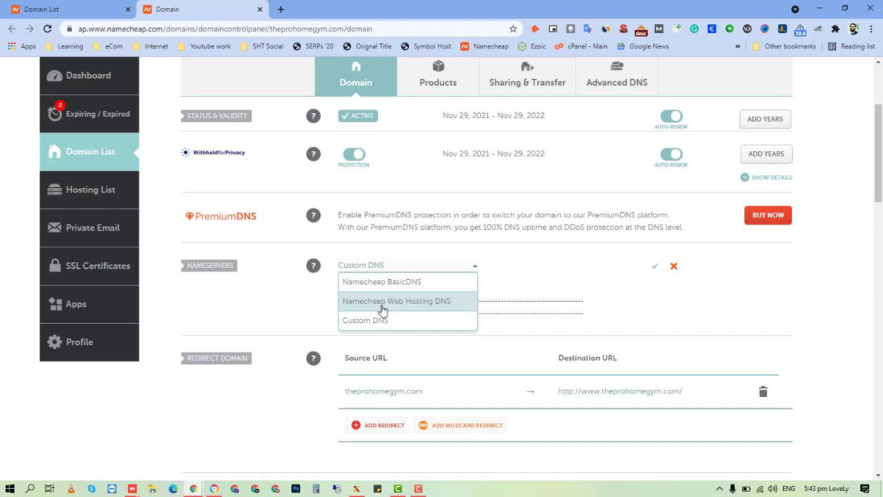
click(405, 305)
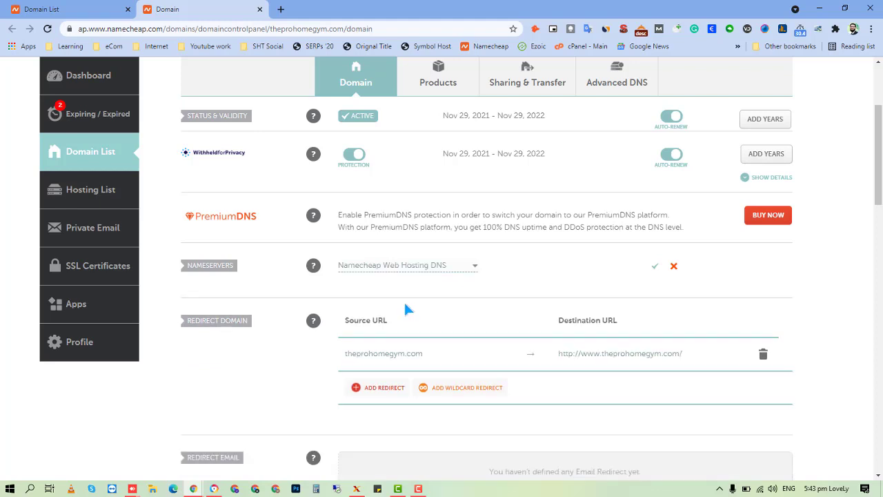
click(655, 269)
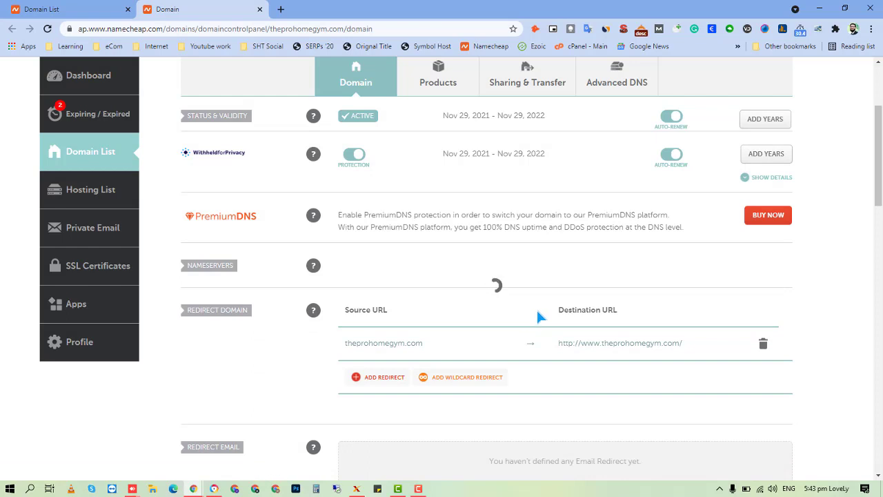
Review the Nameservers row to confirm Namecheap Web Hosting DNS is selected, leaving it unchanged.
scroll(540, 289, up, 1)
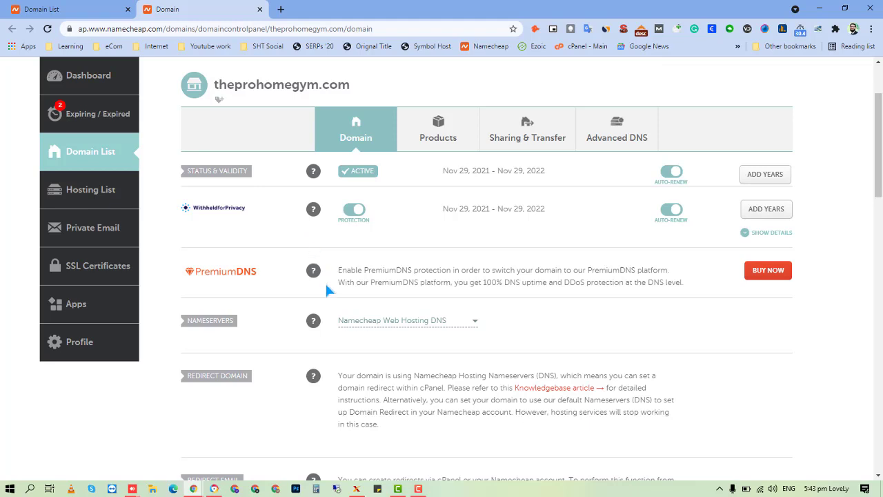
scroll(328, 290, up, 2)
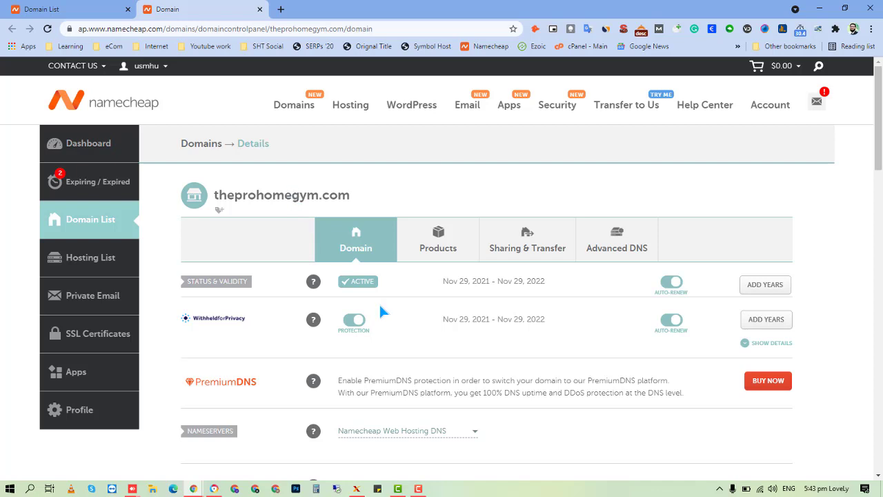
scroll(379, 355, down, 1)
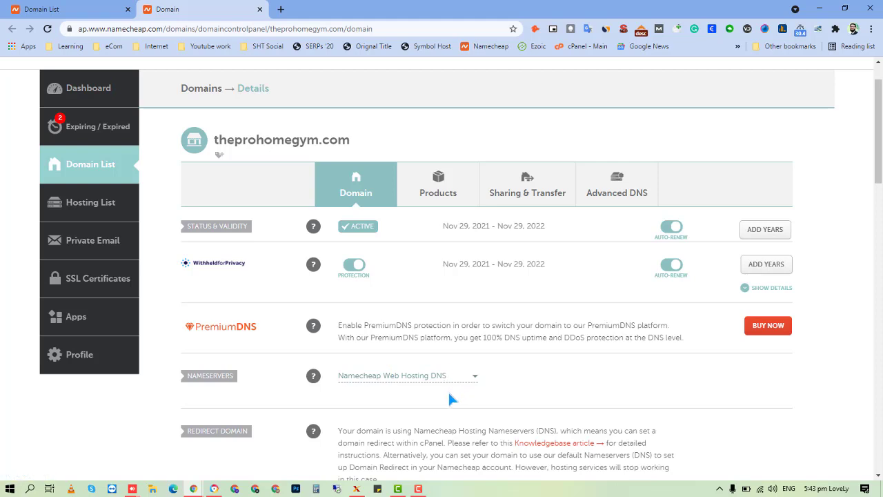
scroll(427, 403, down, 1)
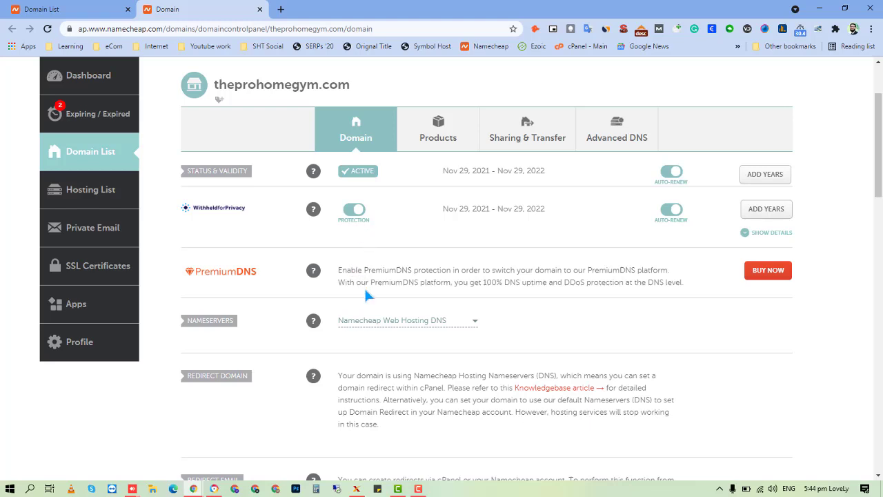
click(400, 322)
click(425, 288)
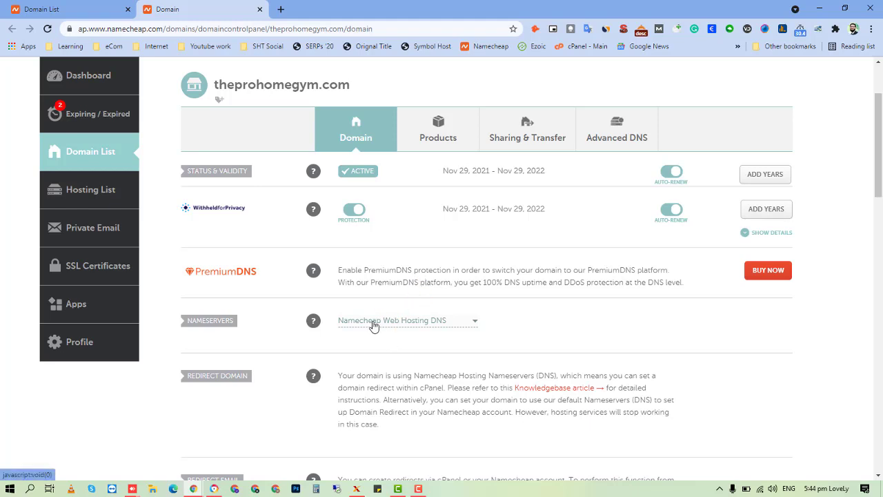
From the Domain List, open cPanel for rapidvirals.com's Stellar Business hosting in a new tab.
click(87, 9)
scroll(443, 200, down, 1)
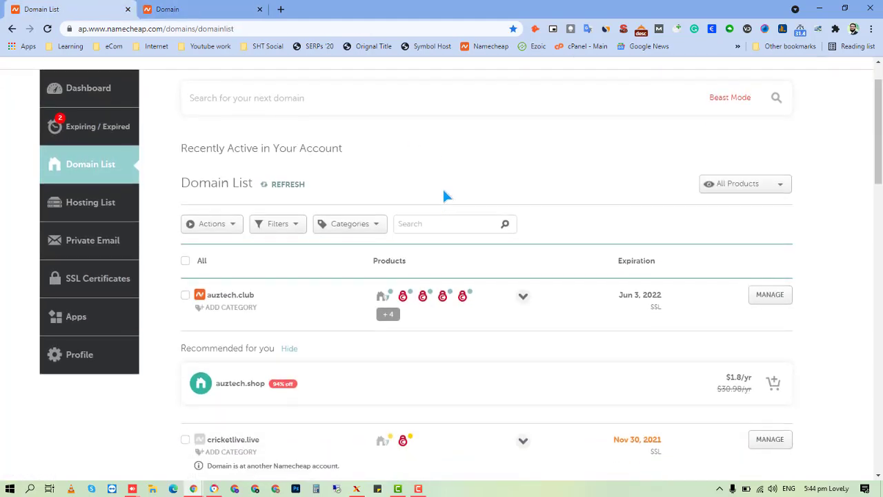
scroll(445, 197, down, 6)
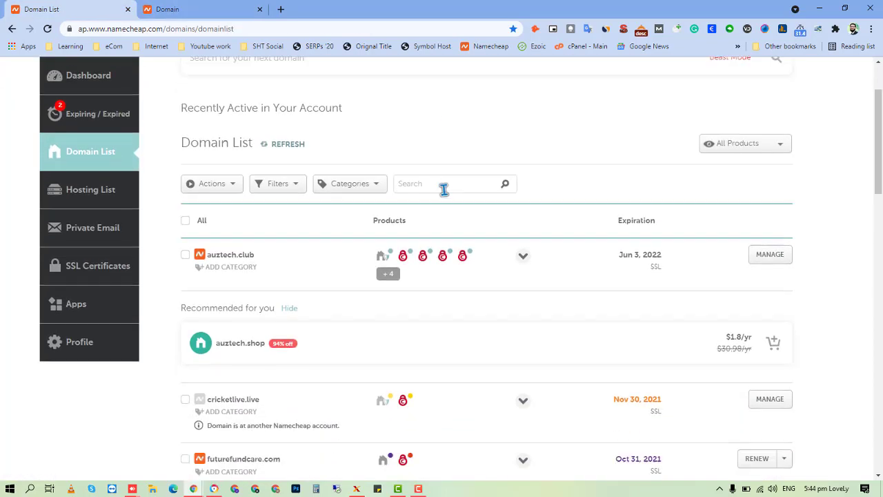
mouse_move(401, 266)
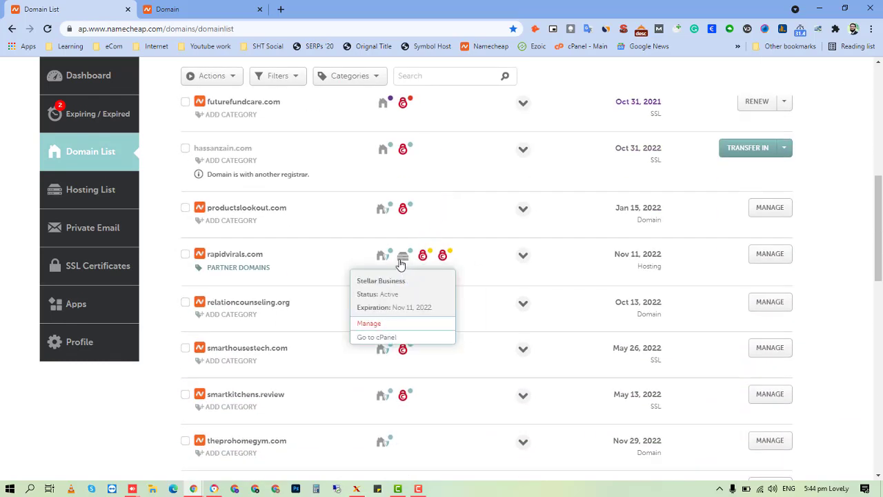
click(391, 340)
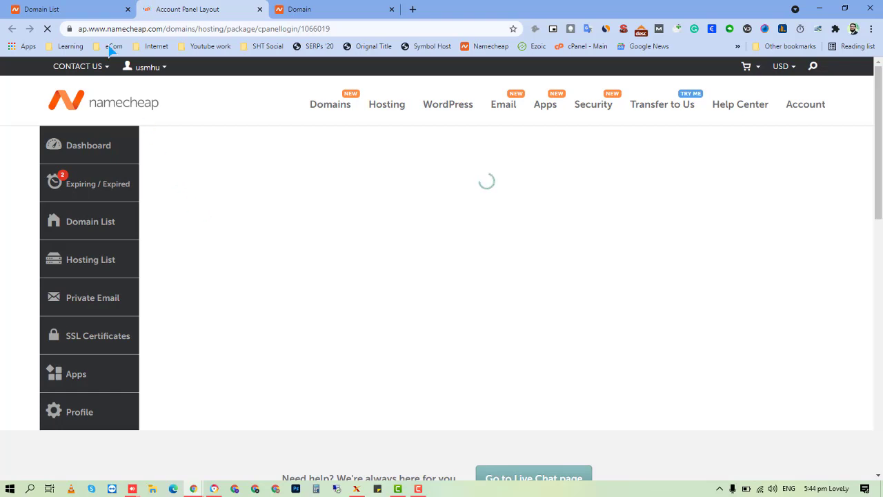
click(62, 9)
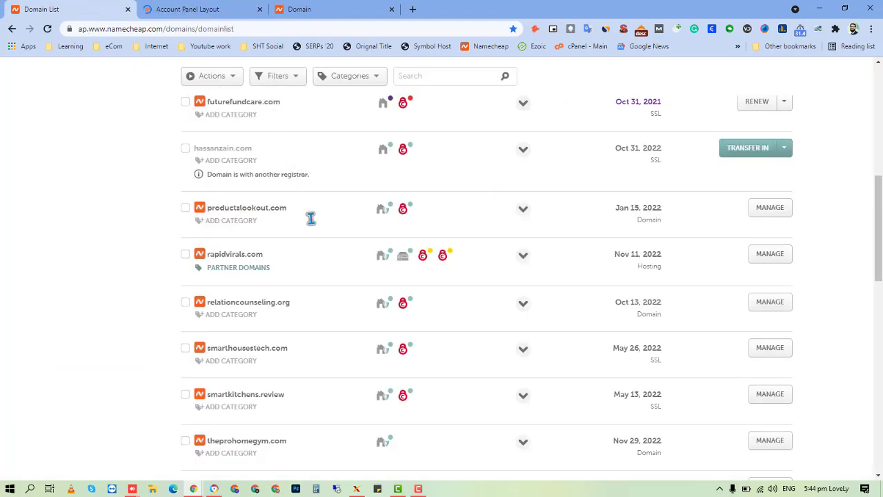
click(217, 9)
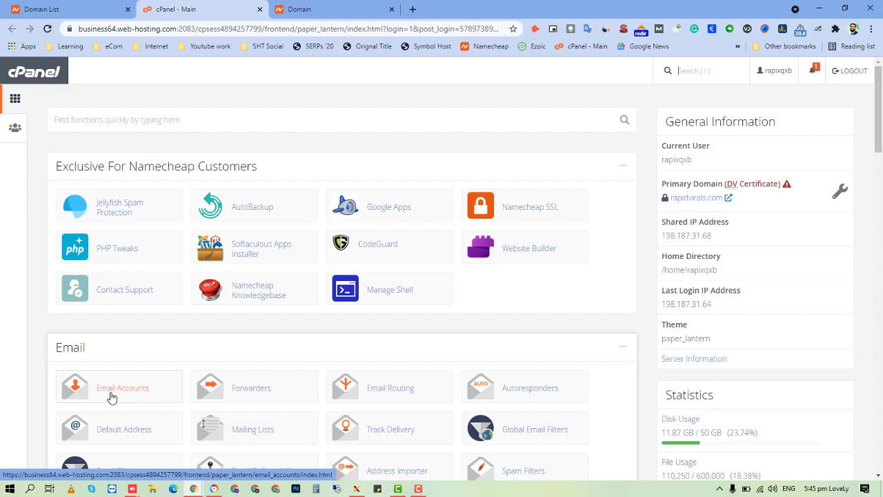
scroll(180, 401, down, 3)
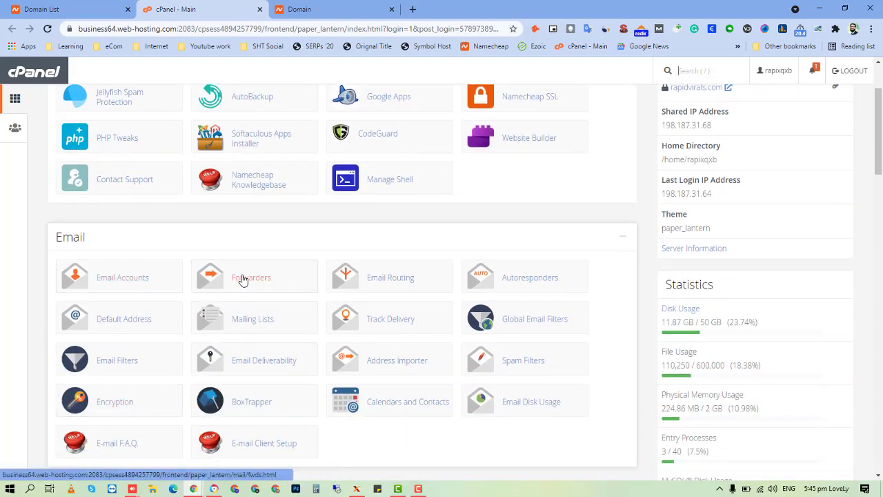
scroll(242, 278, down, 9)
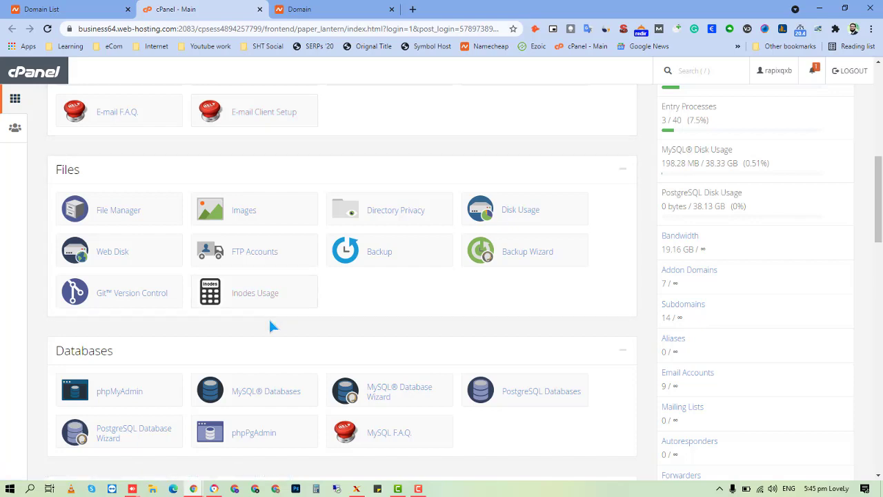
scroll(271, 316, down, 3)
scroll(177, 312, down, 7)
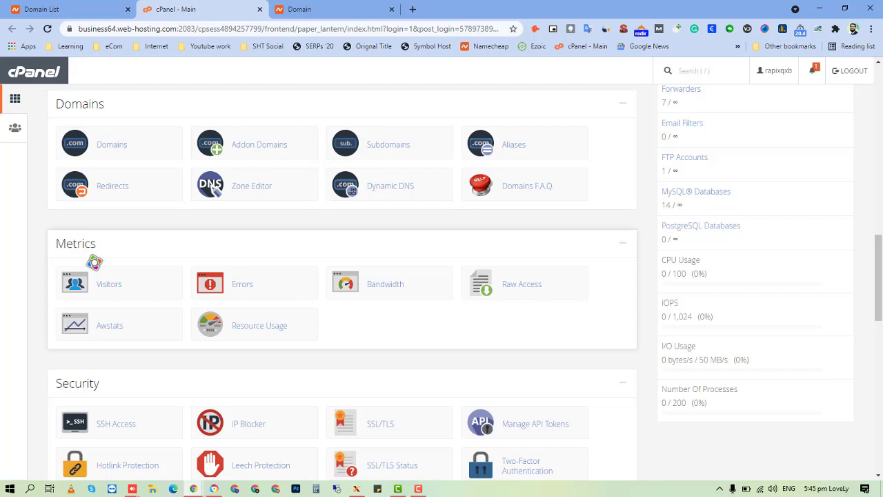
scroll(772, 262, up, 20)
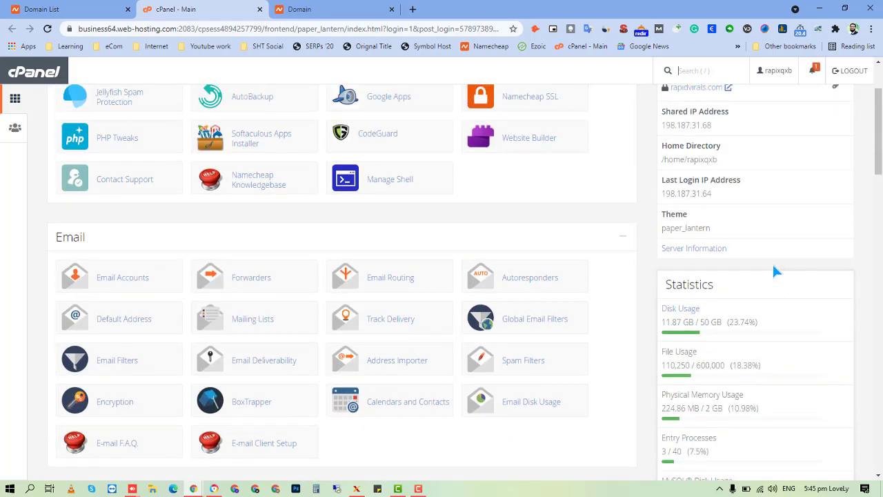
scroll(771, 272, down, 3)
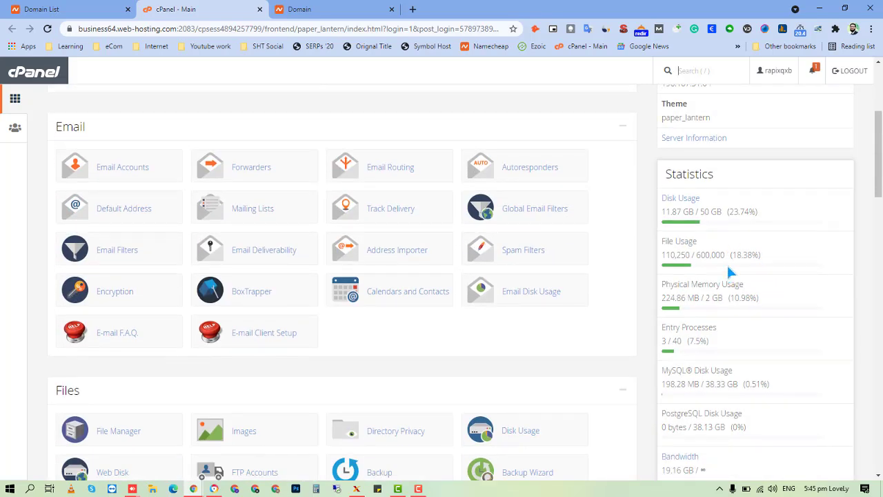
drag(680, 200, 720, 296)
drag(666, 212, 649, 288)
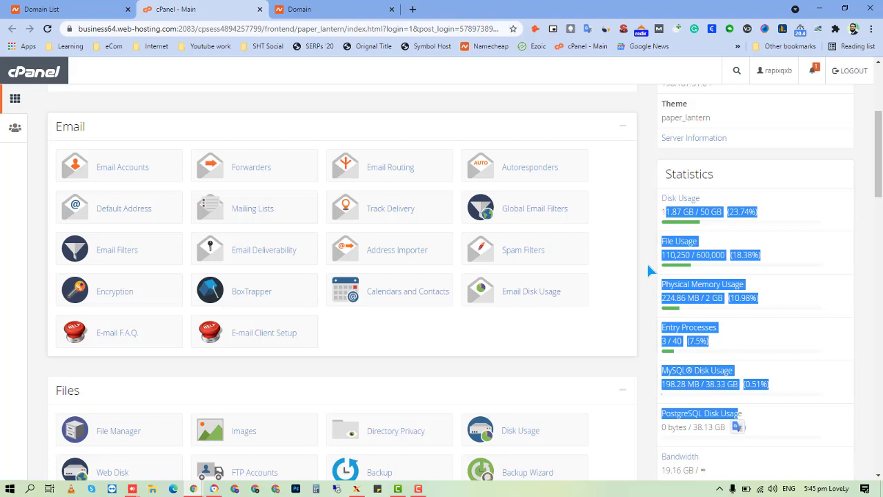
click(650, 267)
scroll(718, 298, down, 1)
scroll(718, 297, down, 4)
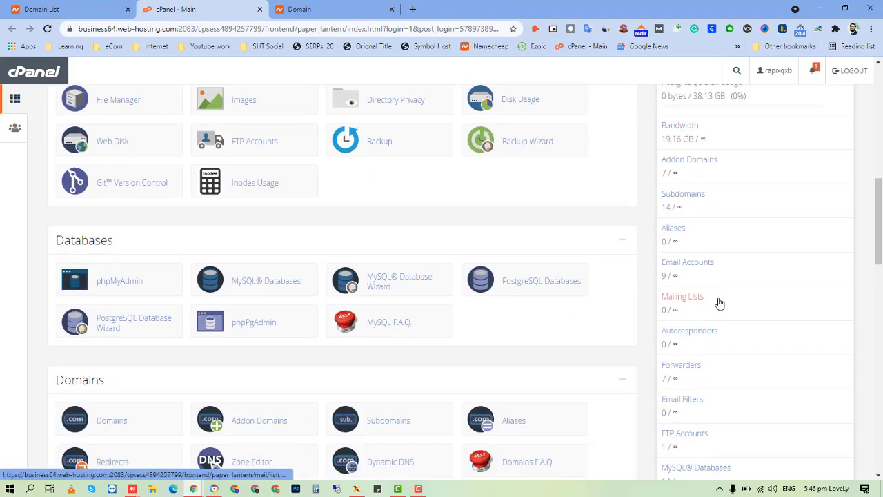
scroll(720, 301, up, 1)
scroll(405, 296, down, 5)
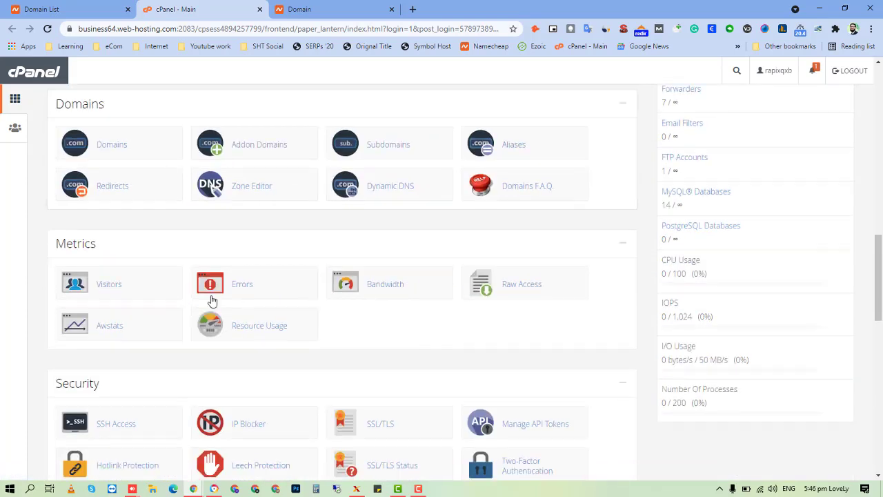
scroll(625, 359, down, 4)
scroll(696, 398, up, 15)
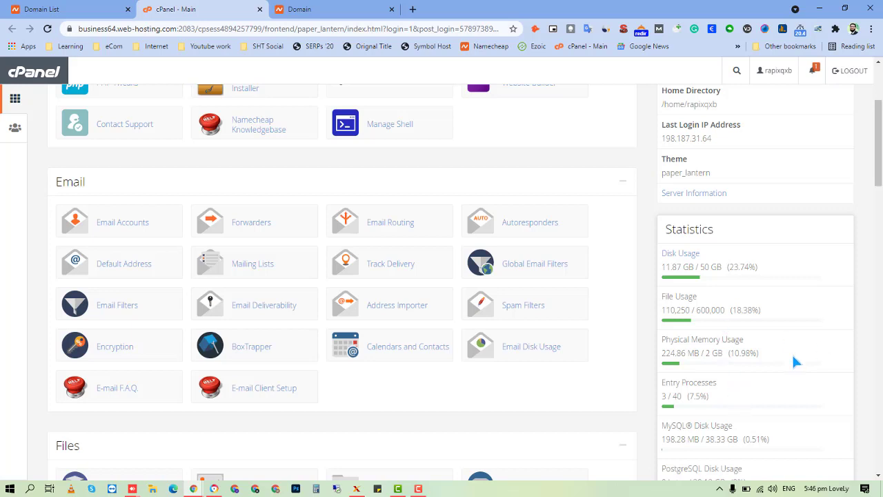
scroll(703, 381, down, 1)
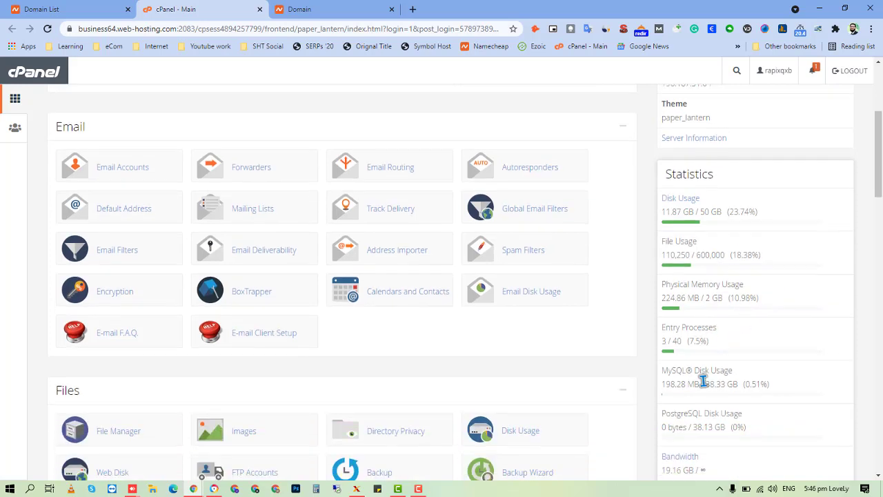
scroll(560, 363, down, 2)
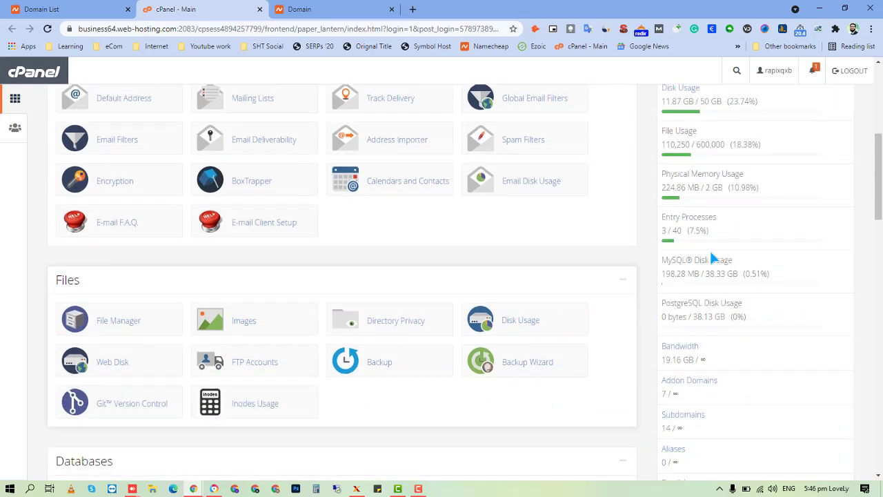
scroll(685, 229, up, 2)
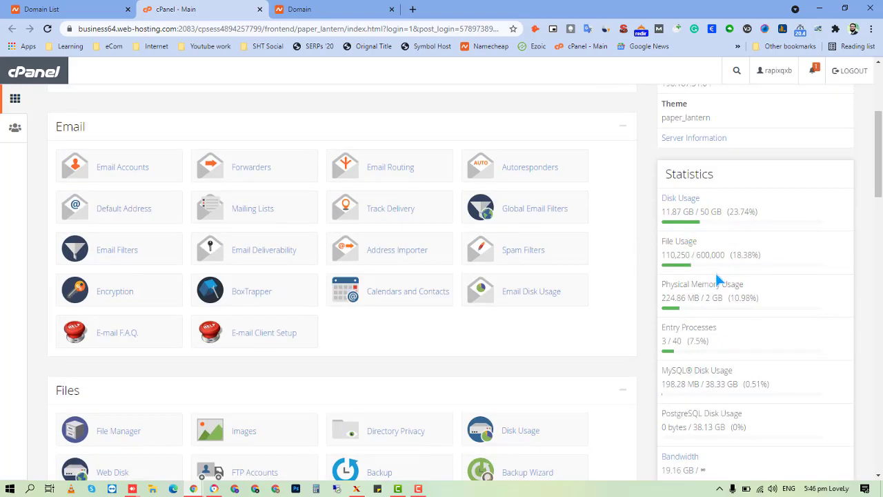
scroll(716, 283, down, 1)
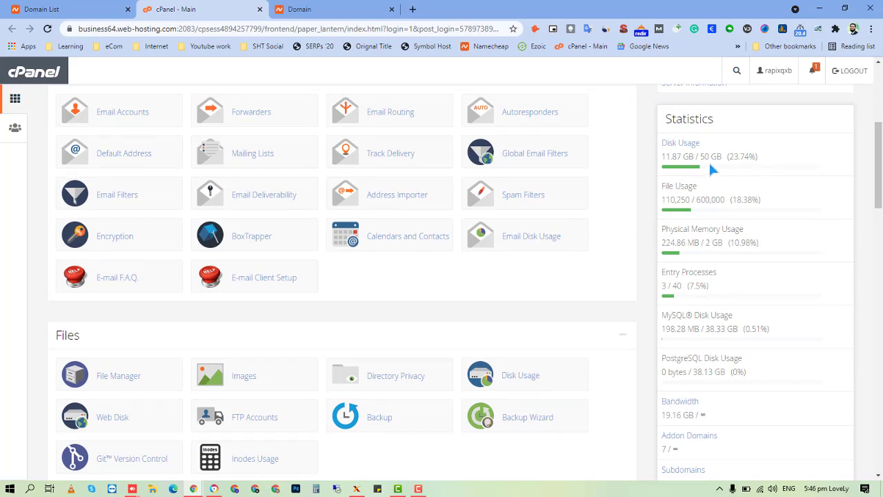
drag(682, 156, 661, 156)
Scroll the cPanel dashboard and open Addon Domains in a new tab.
click(660, 169)
scroll(662, 204, down, 12)
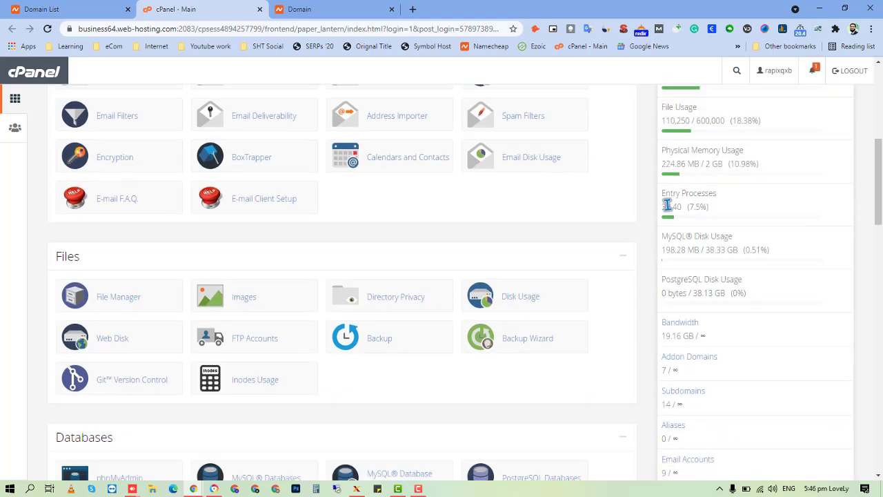
scroll(408, 215, down, 1)
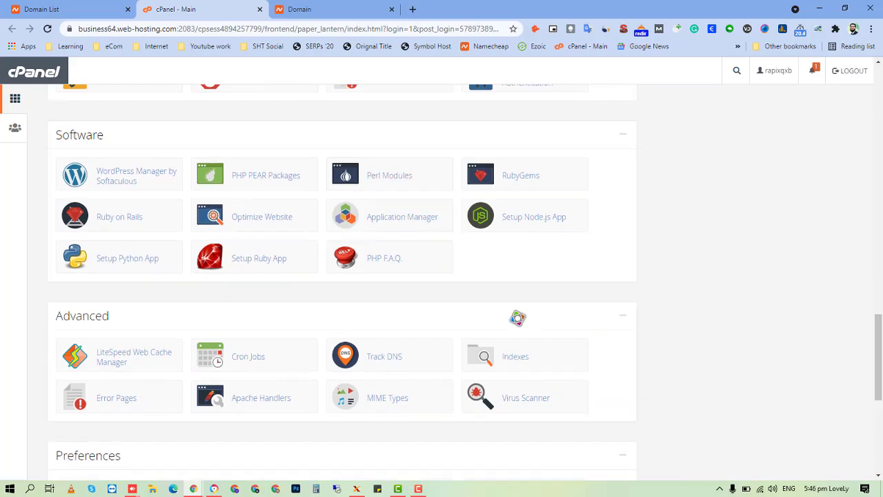
scroll(741, 380, down, 5)
scroll(741, 380, up, 7)
scroll(739, 377, up, 15)
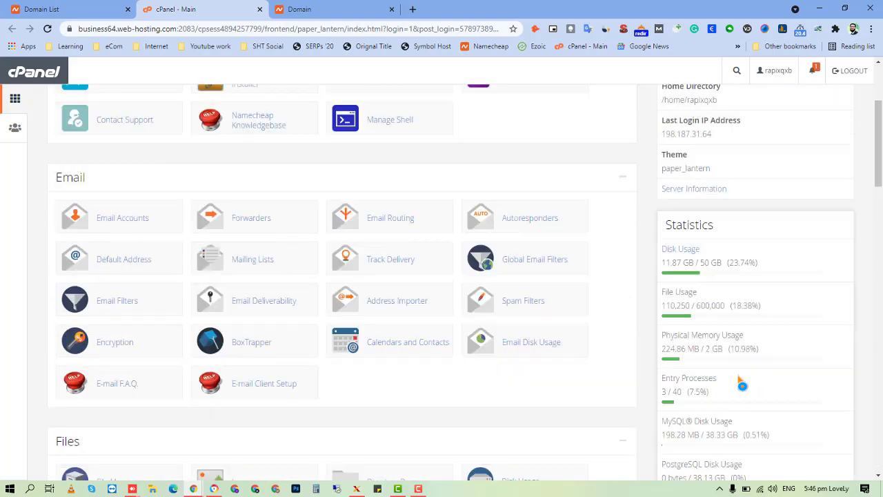
scroll(736, 376, down, 2)
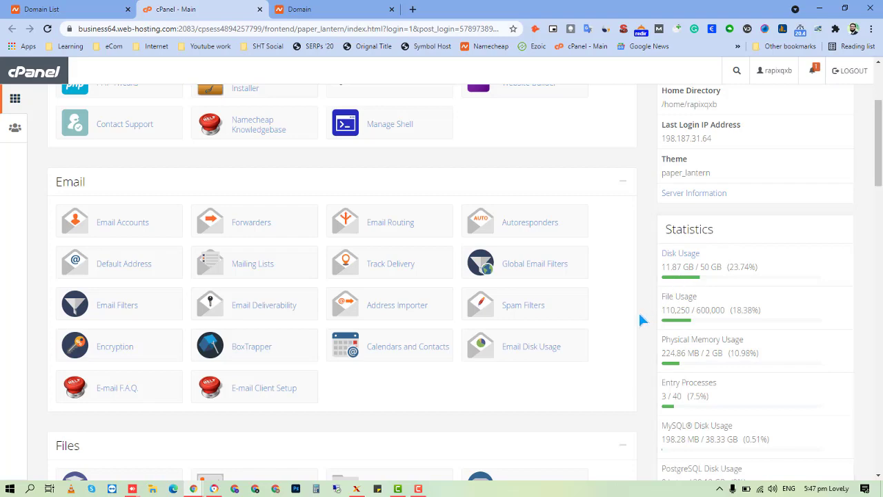
scroll(647, 323, down, 15)
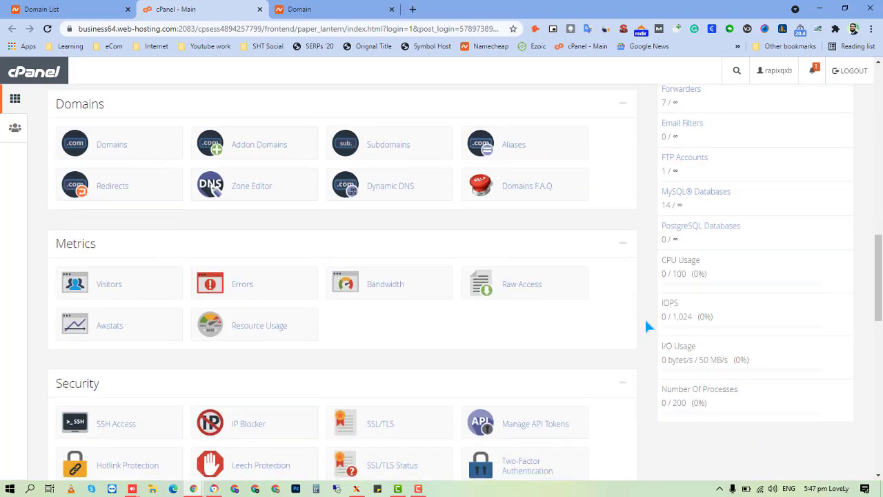
scroll(529, 370, down, 5)
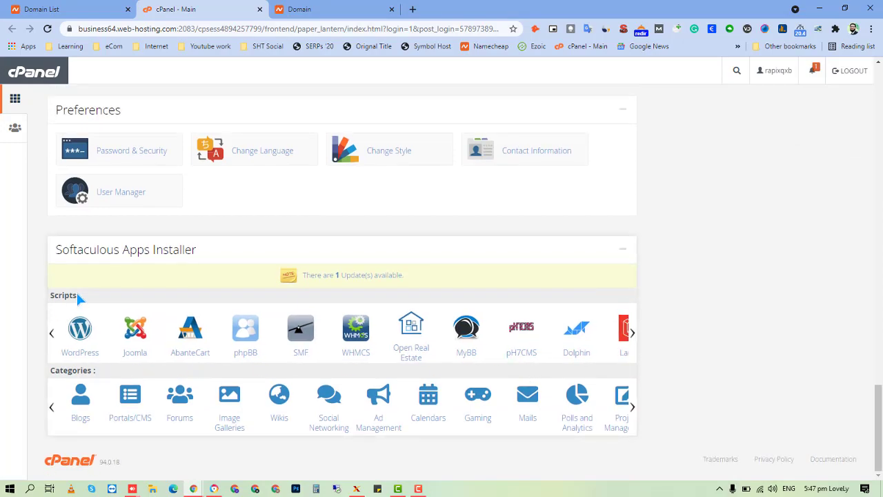
scroll(216, 308, up, 3)
scroll(216, 309, up, 20)
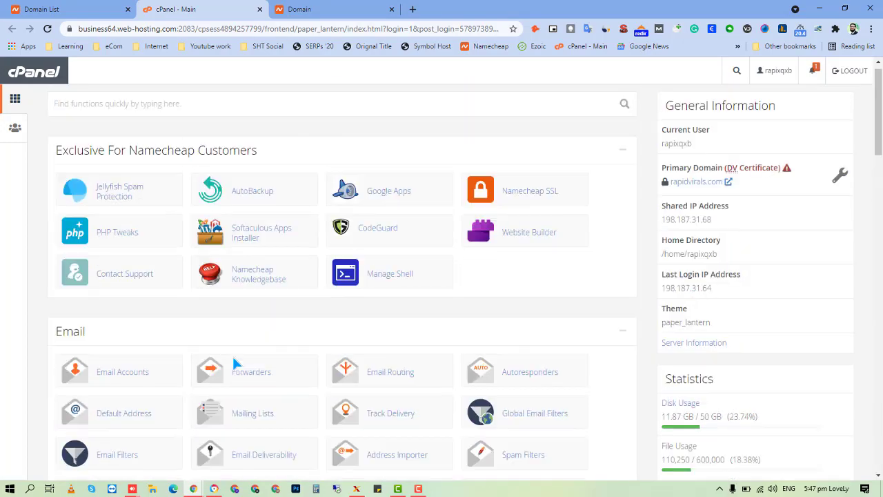
scroll(236, 355, down, 10)
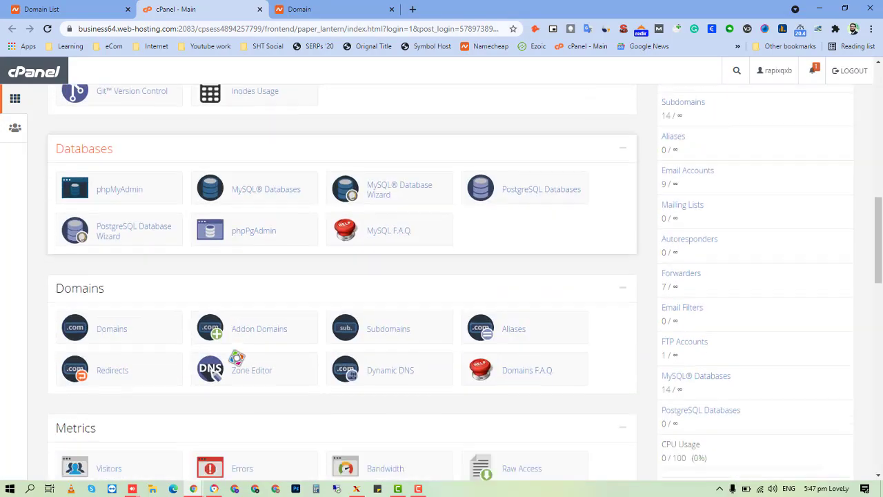
scroll(238, 363, down, 2)
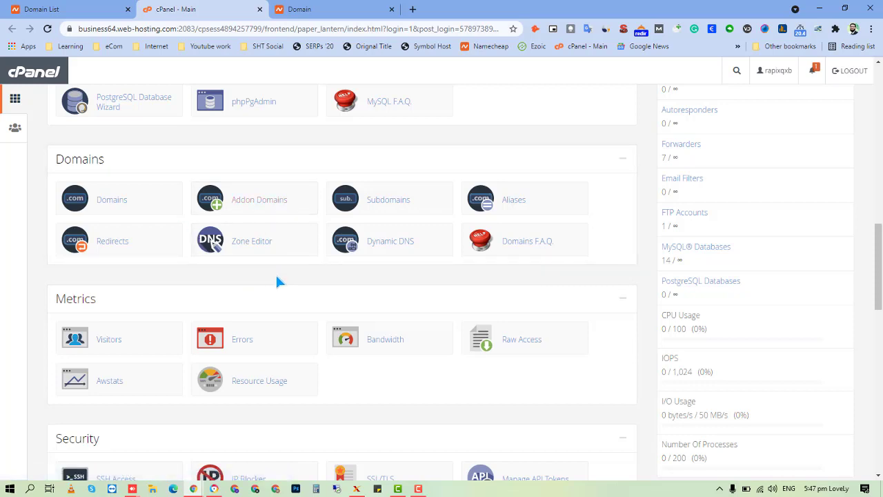
middle_click(272, 202)
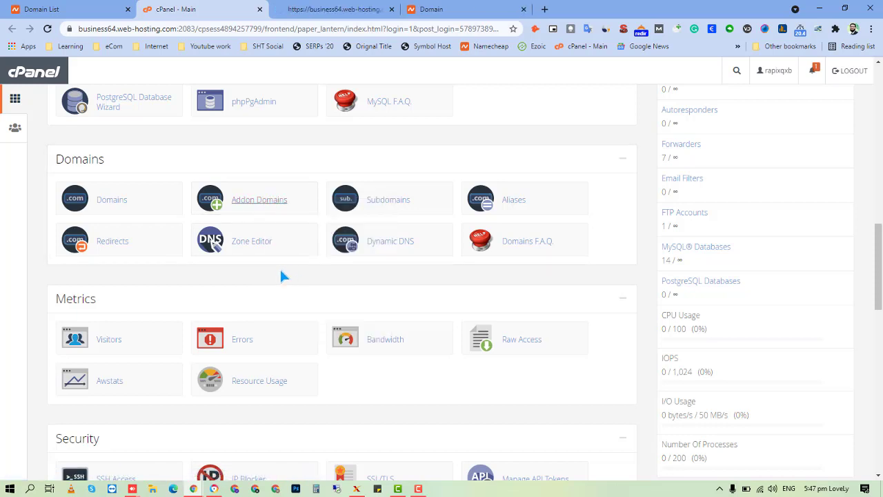
click(324, 7)
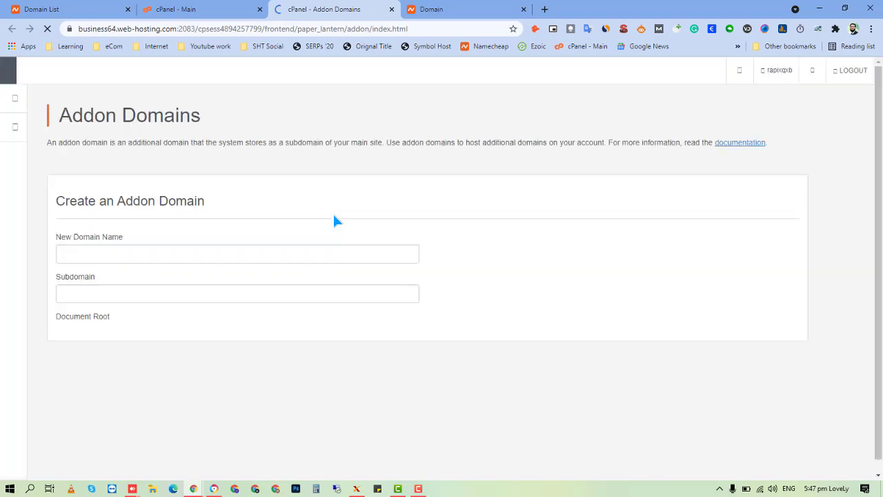
Enter theprohomegym.com as the new domain, let the fields autofill, and add it.
click(288, 249)
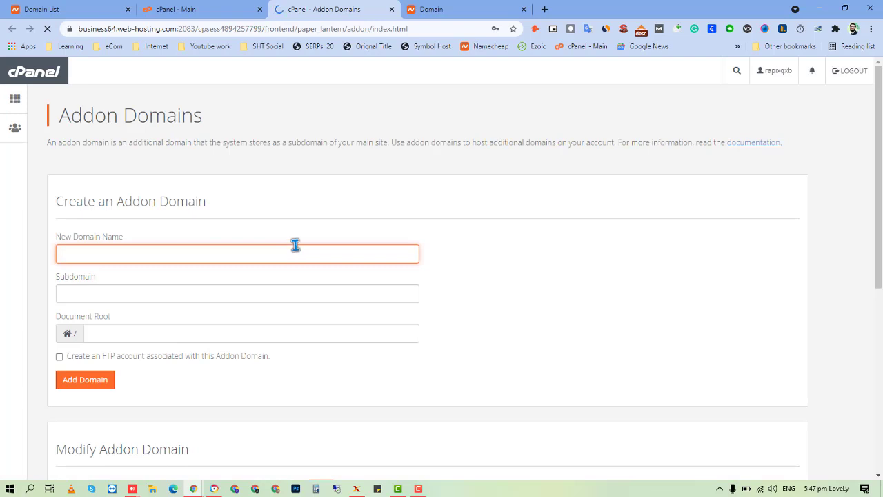
text(the)
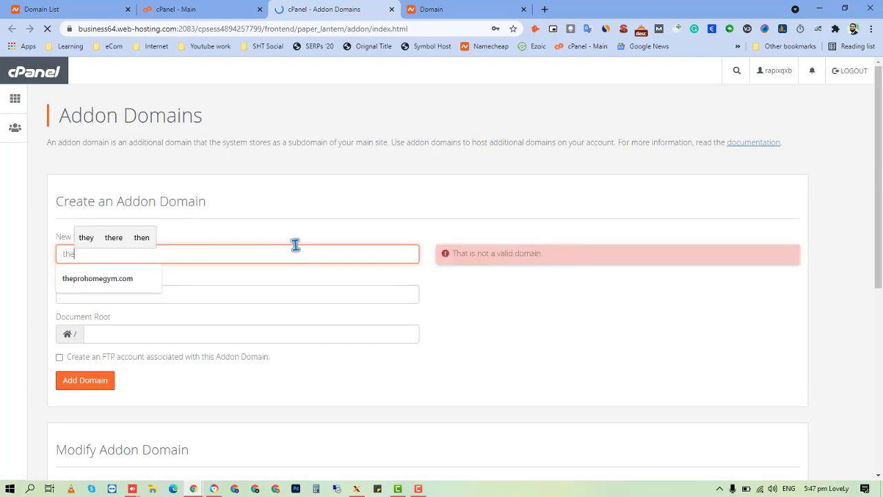
text(prog)
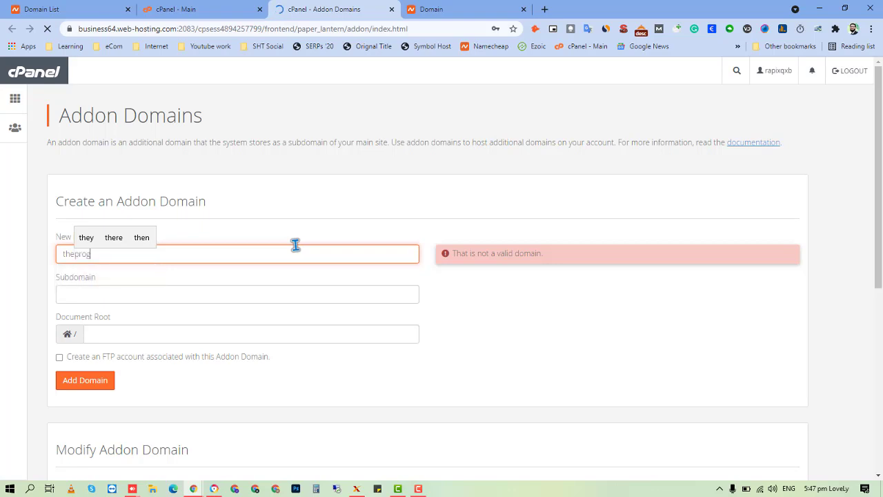
key(BackSpace)
text(homegym)
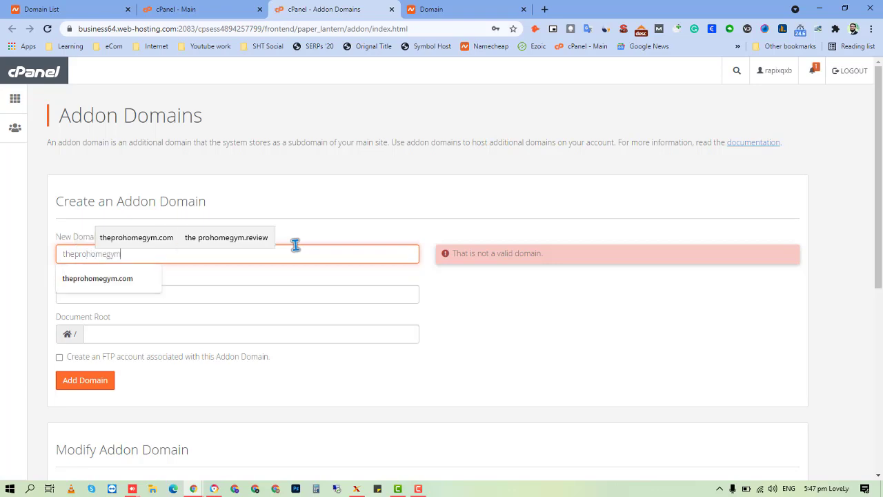
text(.com)
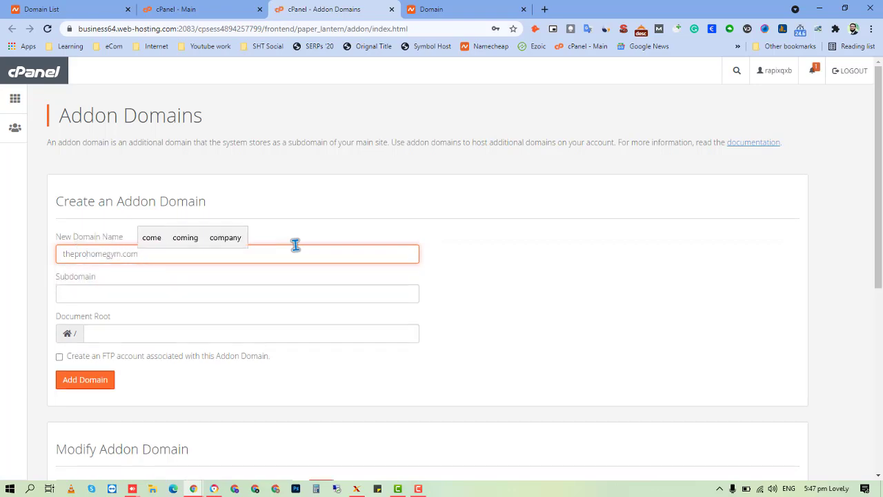
click(514, 185)
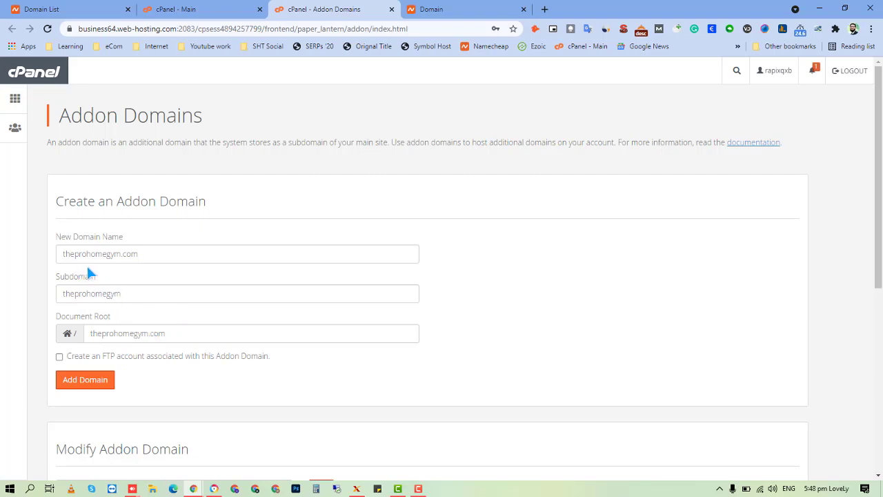
click(103, 387)
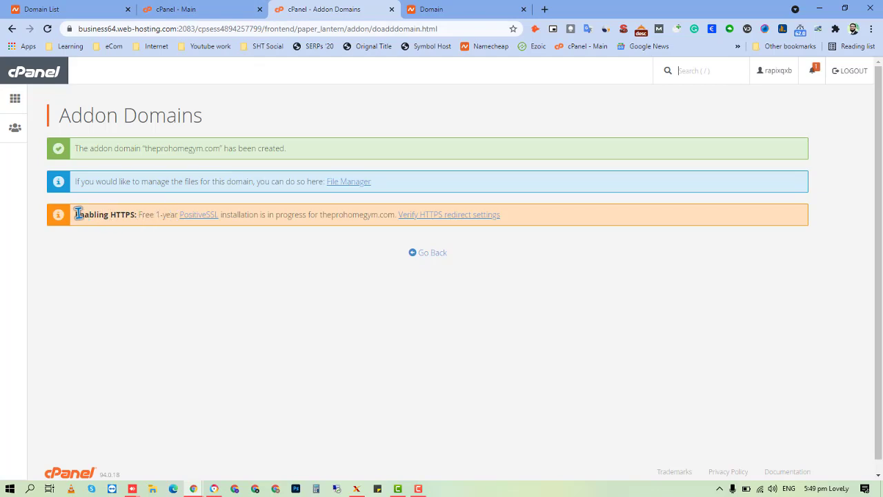
Read the Enabling HTTPS notice, check the site's connection details, then return to cPanel - Main.
drag(76, 215, 135, 215)
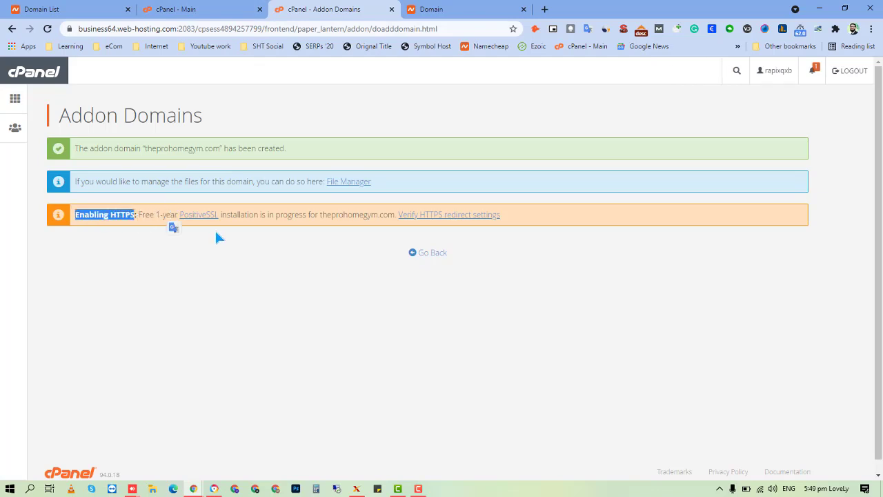
click(162, 228)
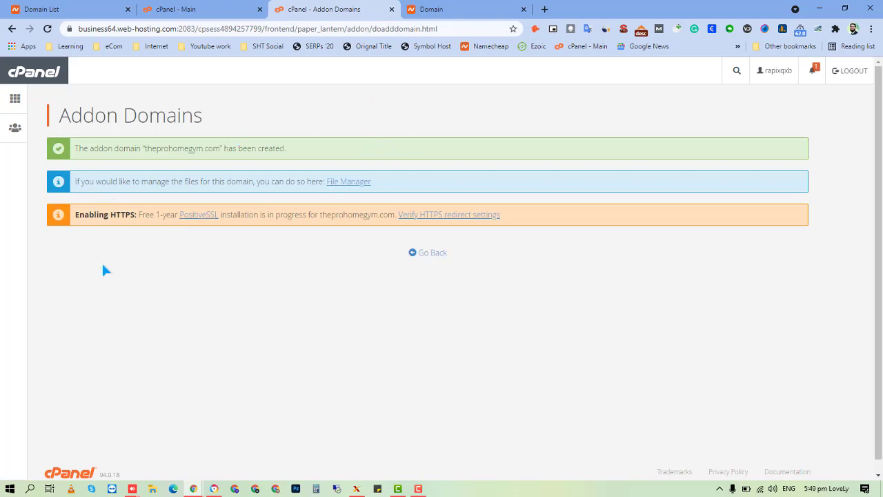
drag(129, 215, 113, 217)
click(70, 30)
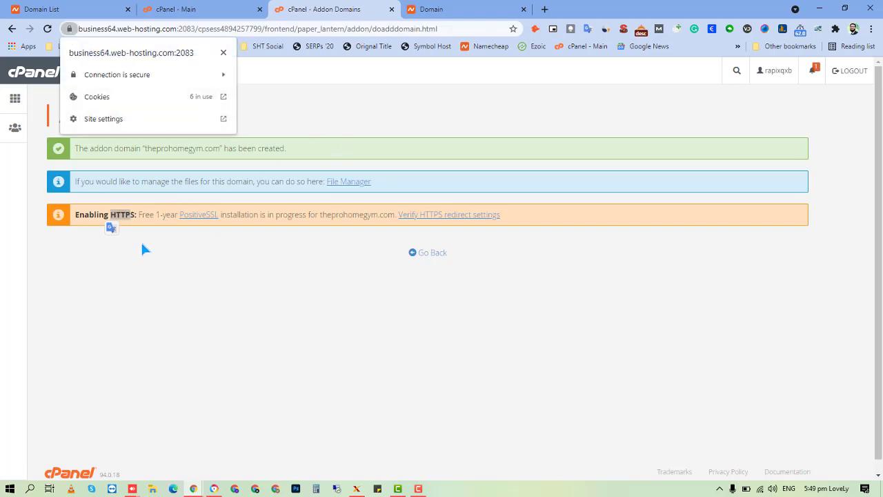
click(158, 260)
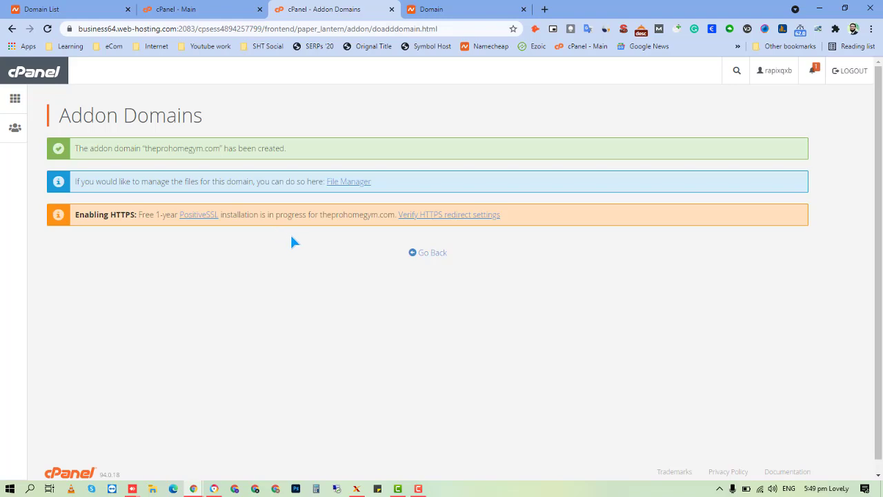
click(234, 7)
Launch the Softaculous WordPress installer, close the addon domain confirmation tab, and switch to Namecheap's Domain tab.
scroll(338, 170, up, 3)
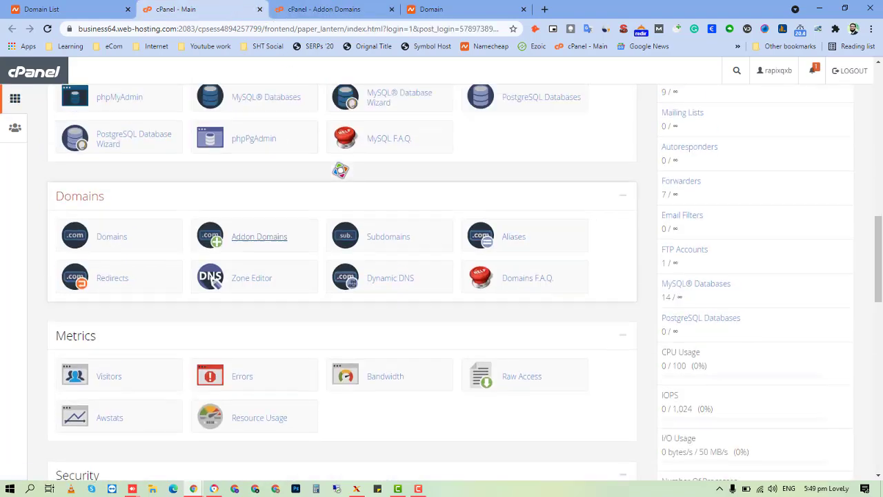
scroll(340, 169, down, 10)
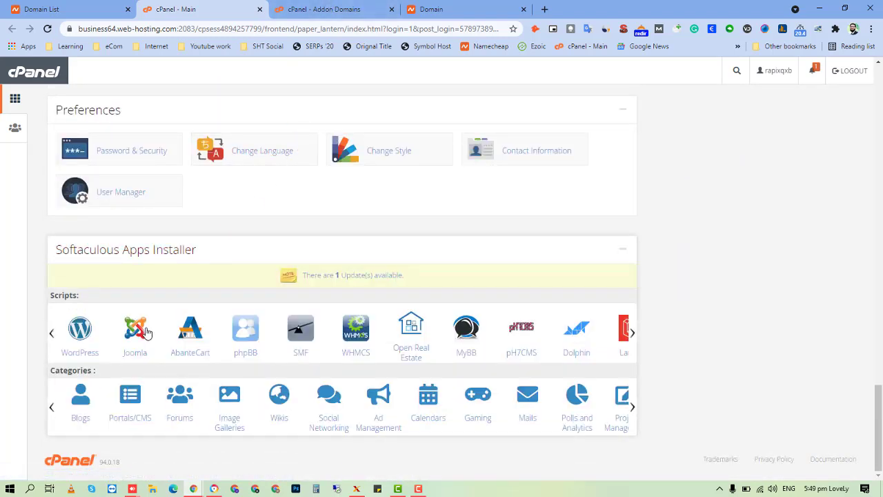
click(85, 355)
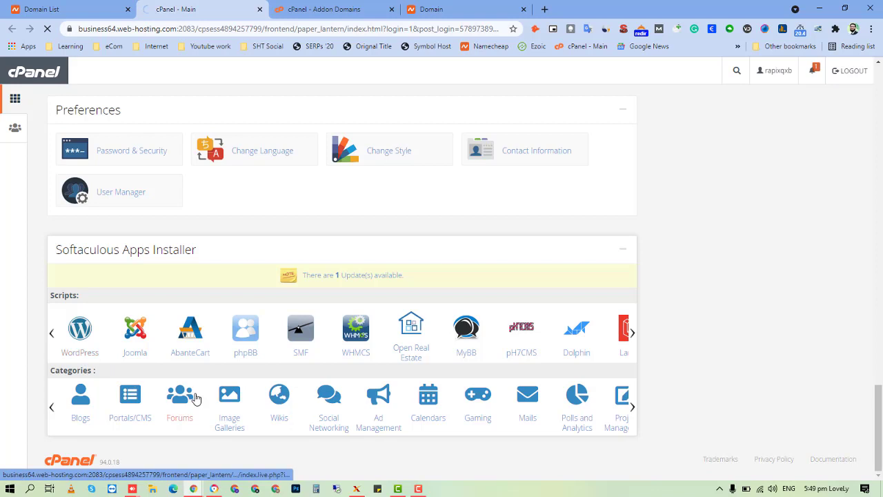
click(385, 13)
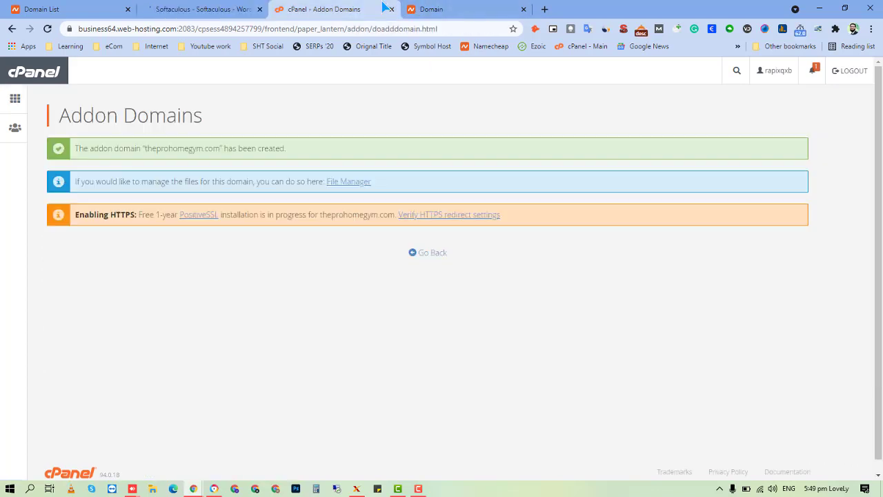
click(392, 9)
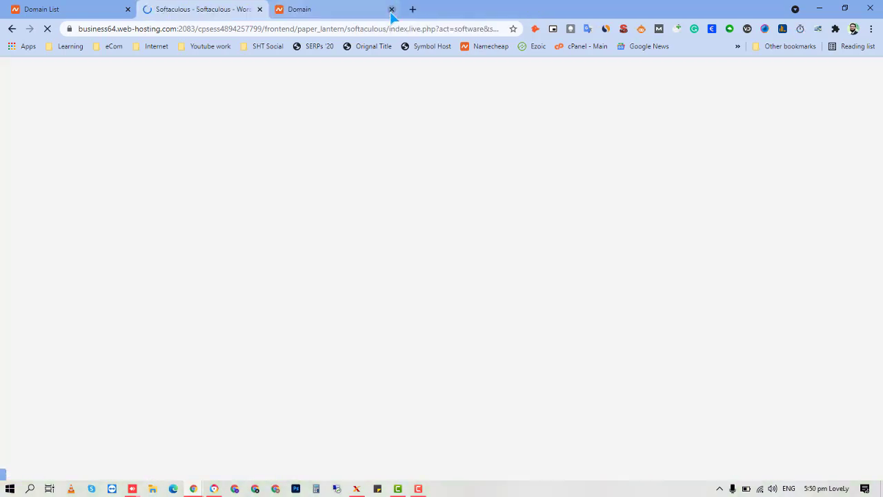
click(366, 8)
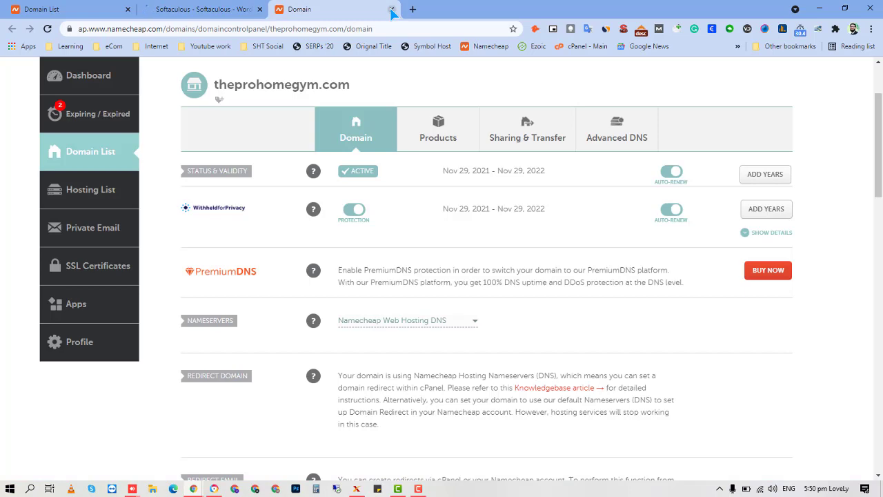
Close the Namecheap Domain tab and bring up Softaculous's WordPress Install form.
click(392, 10)
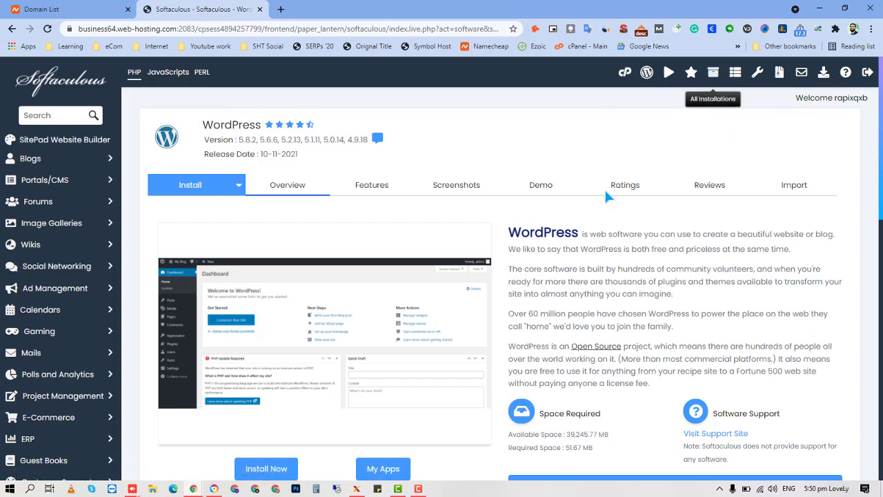
click(715, 73)
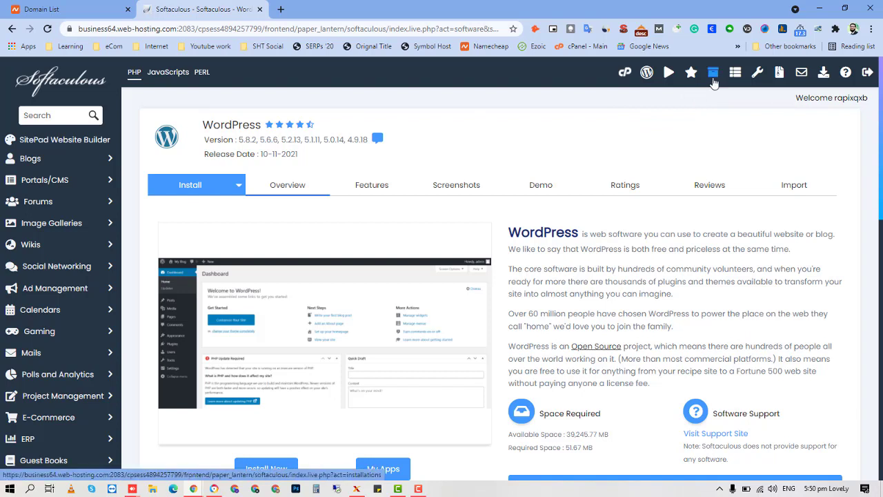
click(176, 184)
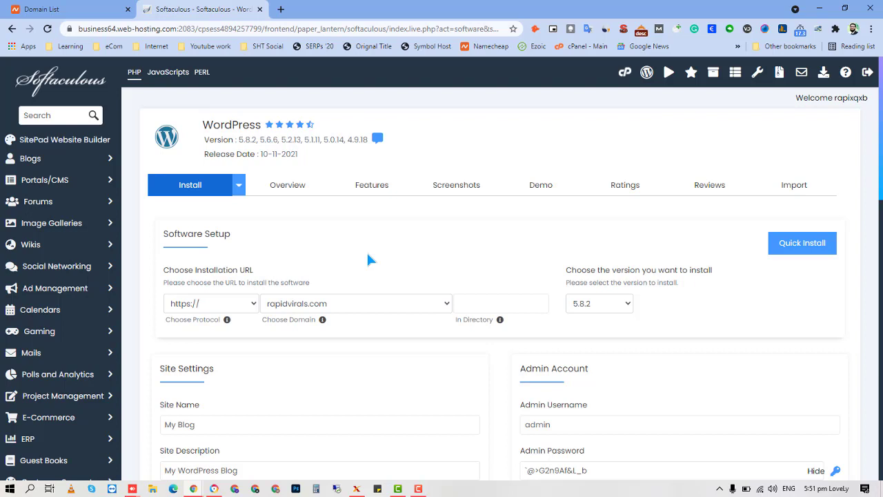
Glance at the Namecheap domain list, then go back from Softaculous to cPanel's main dashboard.
click(101, 9)
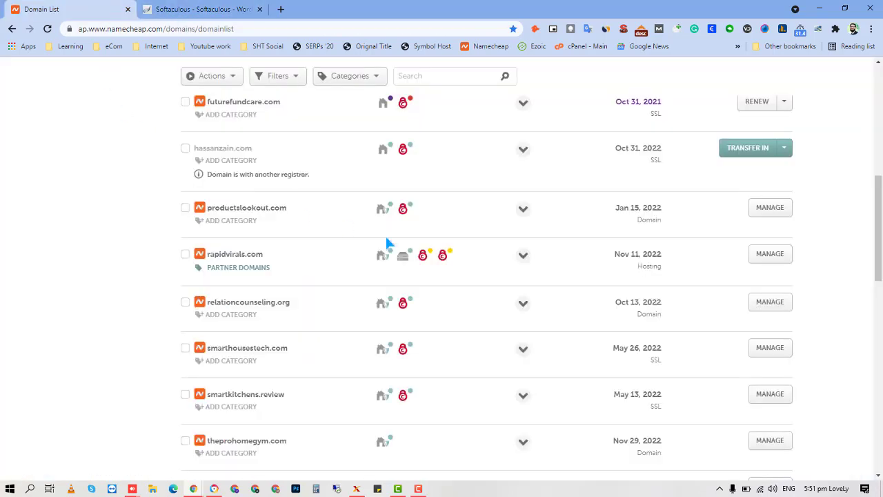
mouse_move(423, 260)
click(181, 9)
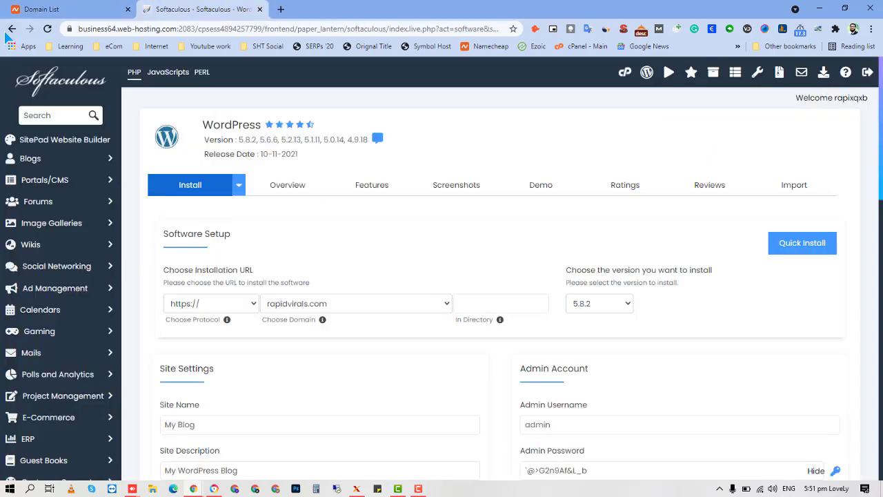
click(11, 29)
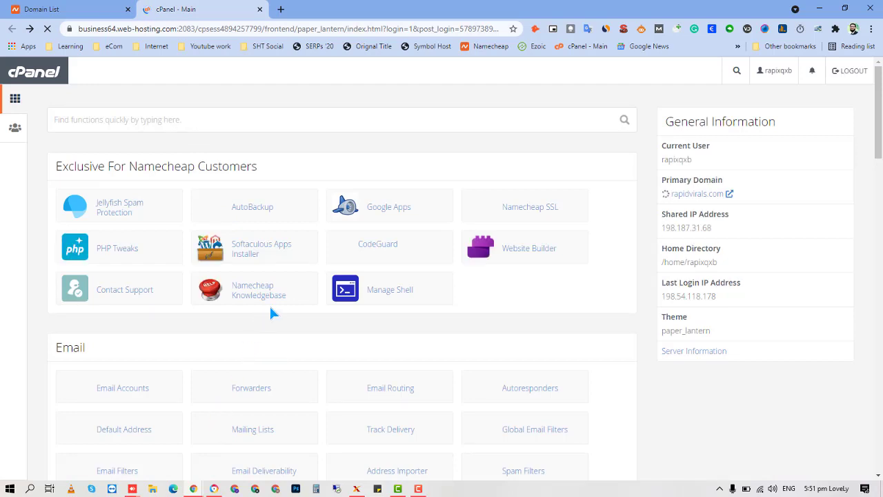
scroll(274, 326, down, 1)
scroll(274, 325, up, 1)
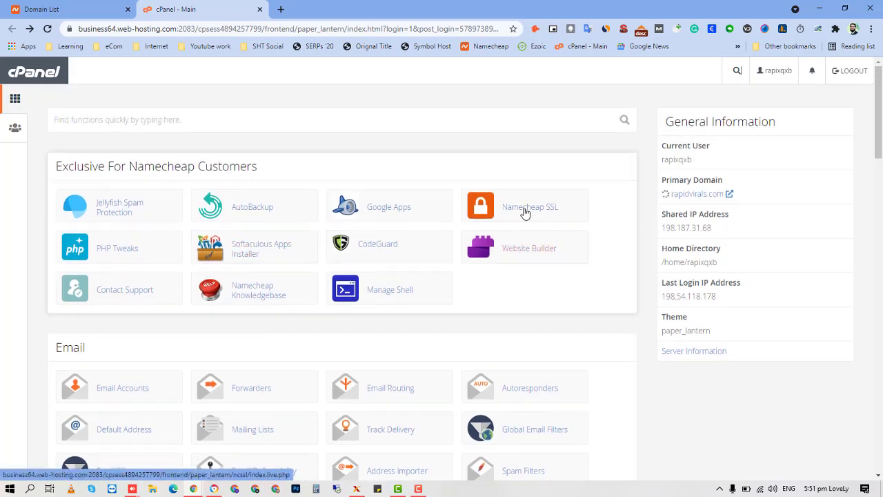
scroll(529, 222, down, 2)
scroll(345, 307, down, 4)
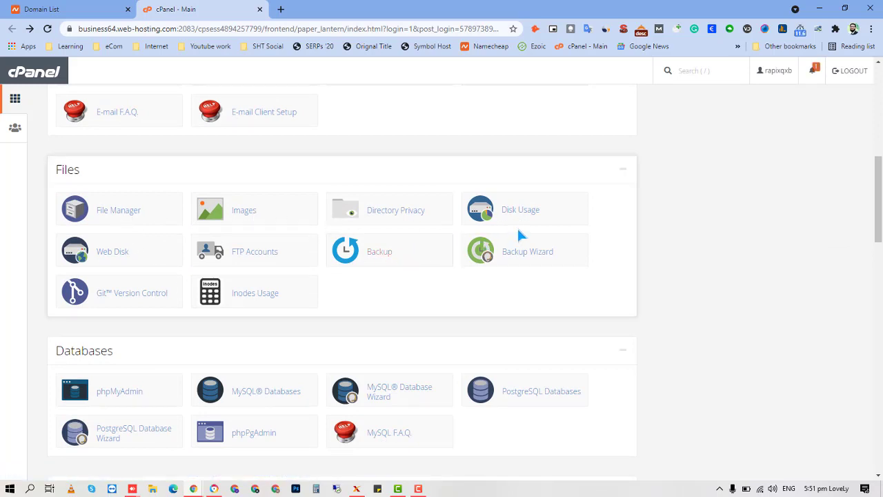
scroll(487, 262, down, 2)
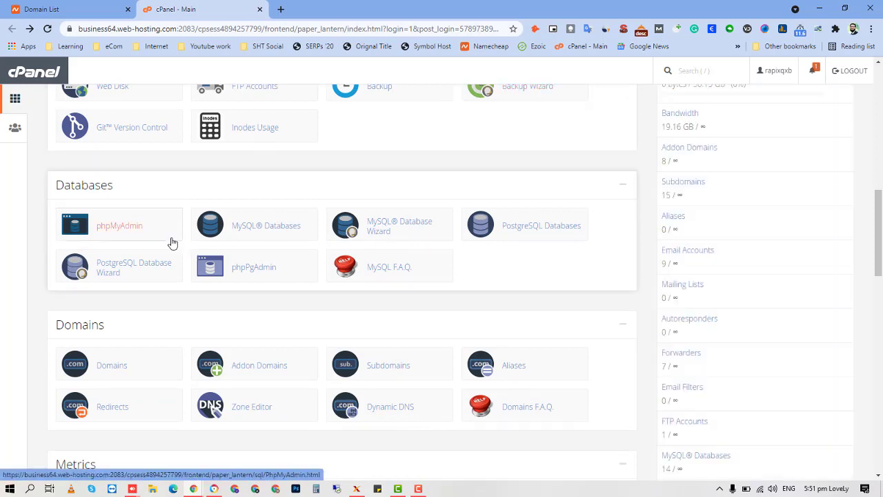
scroll(174, 245, down, 2)
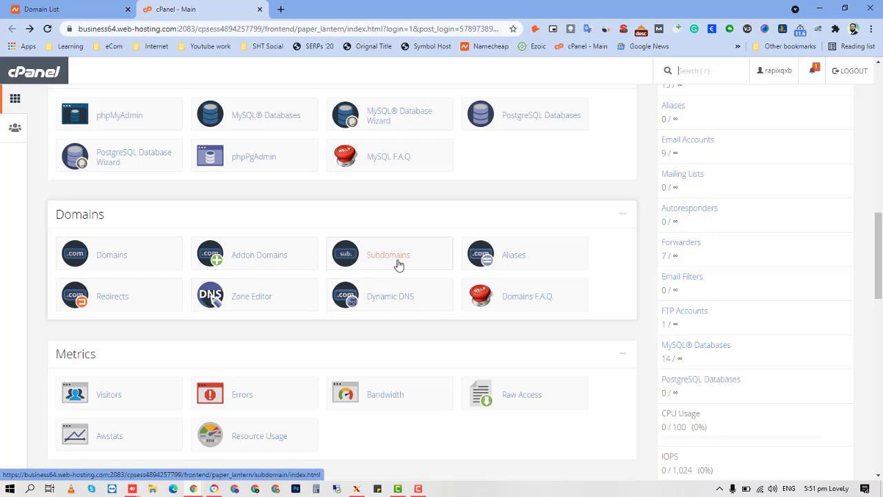
scroll(398, 264, down, 3)
scroll(528, 186, up, 2)
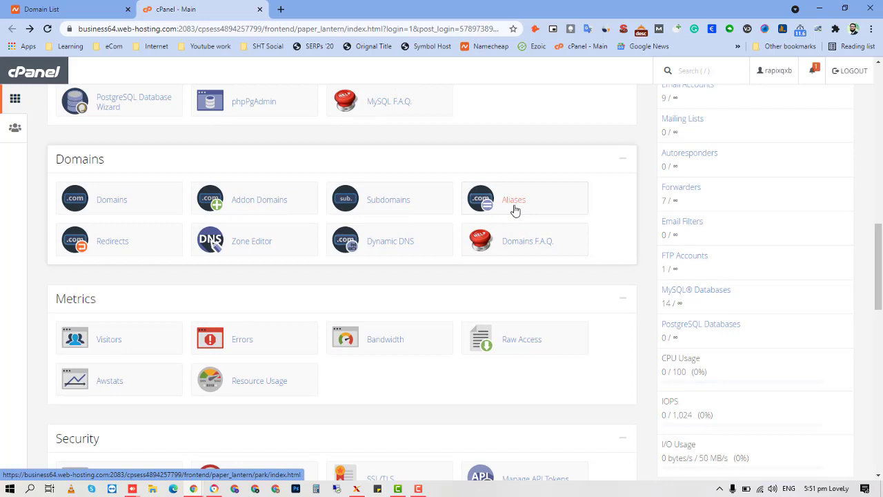
scroll(517, 211, down, 1)
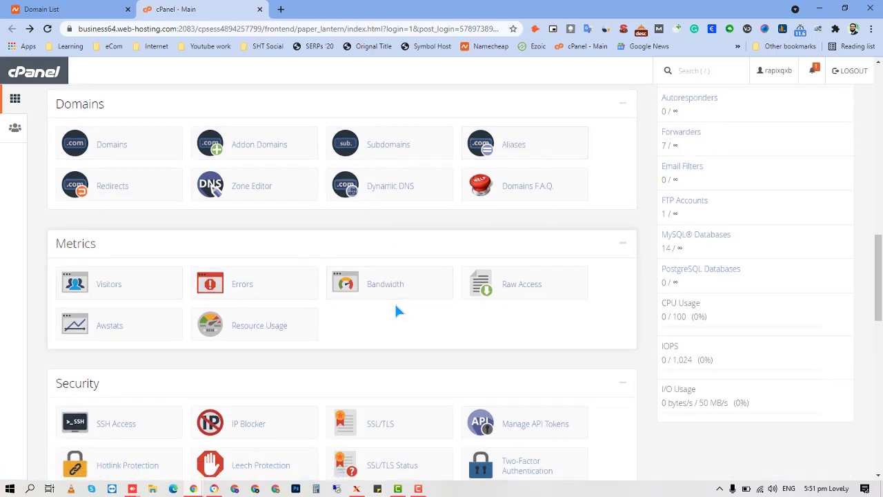
scroll(397, 309, down, 3)
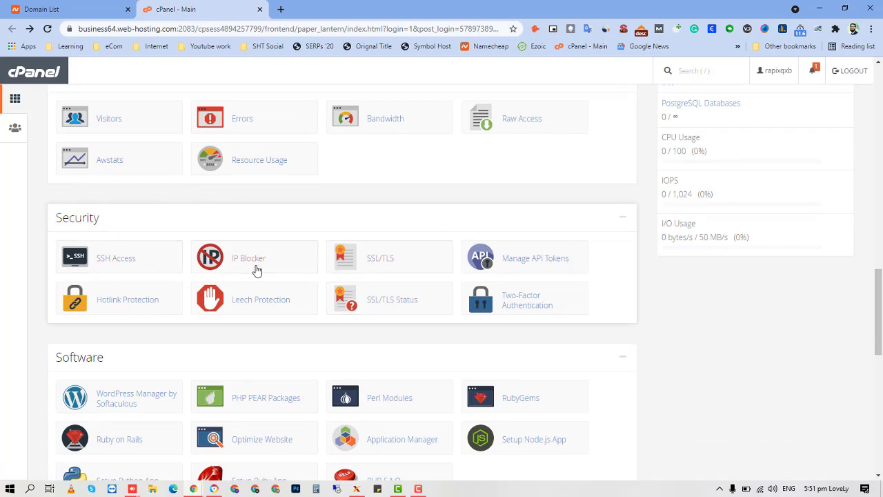
scroll(255, 269, down, 1)
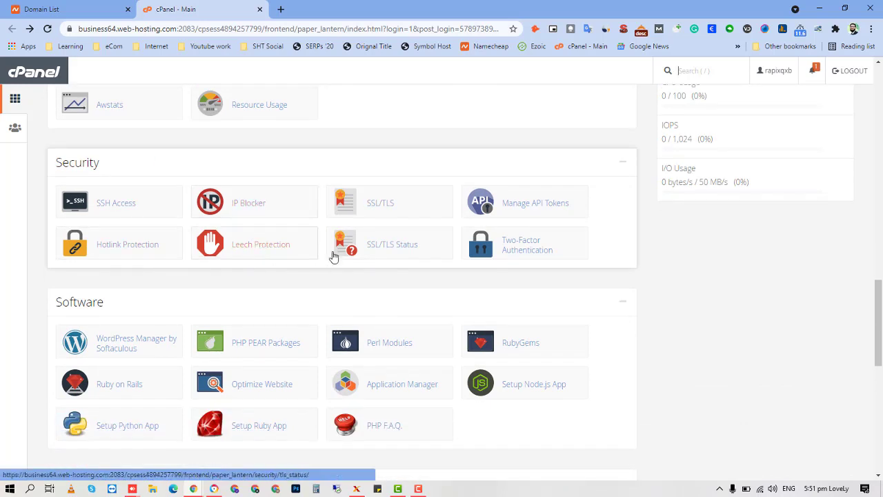
scroll(471, 293, down, 2)
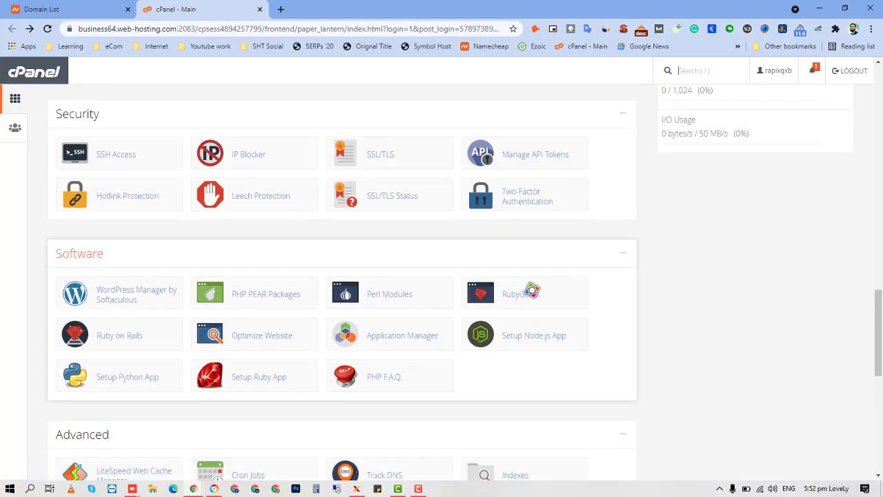
scroll(495, 272, down, 3)
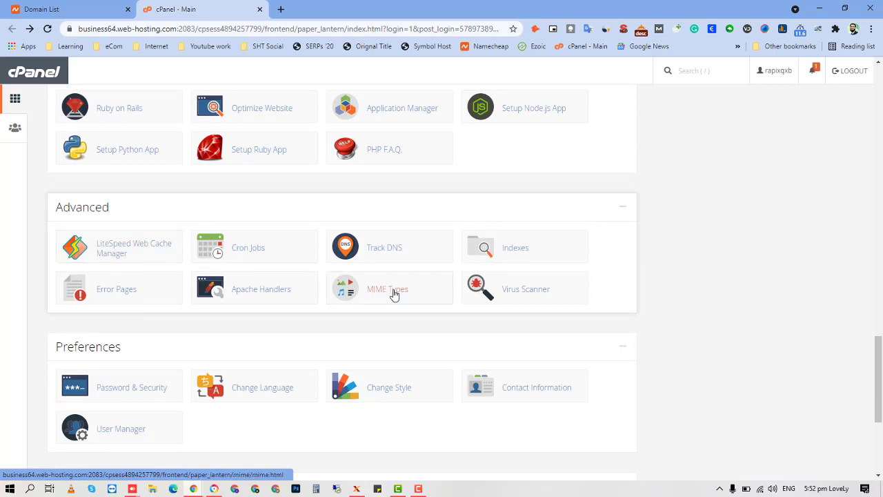
scroll(331, 321, down, 3)
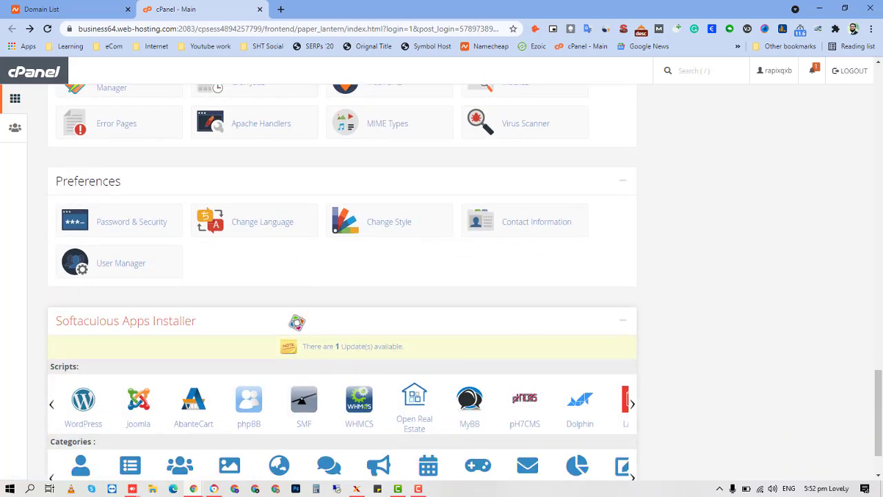
scroll(280, 272, down, 2)
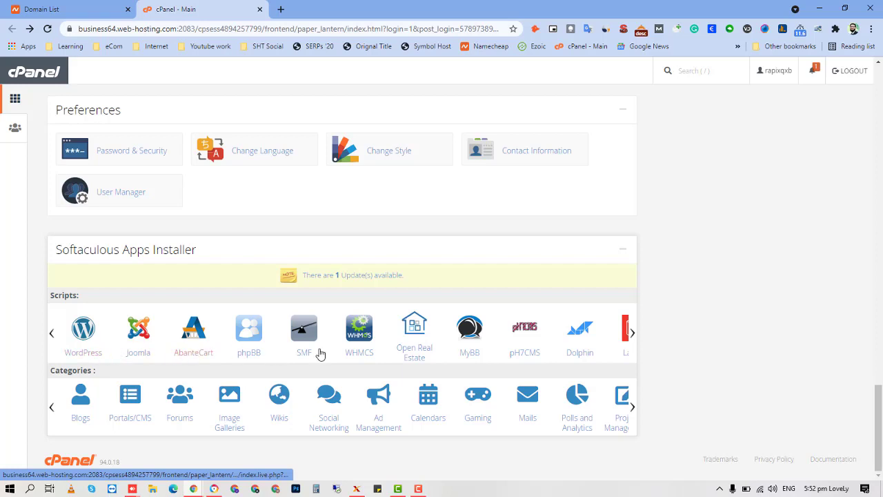
mouse_move(633, 338)
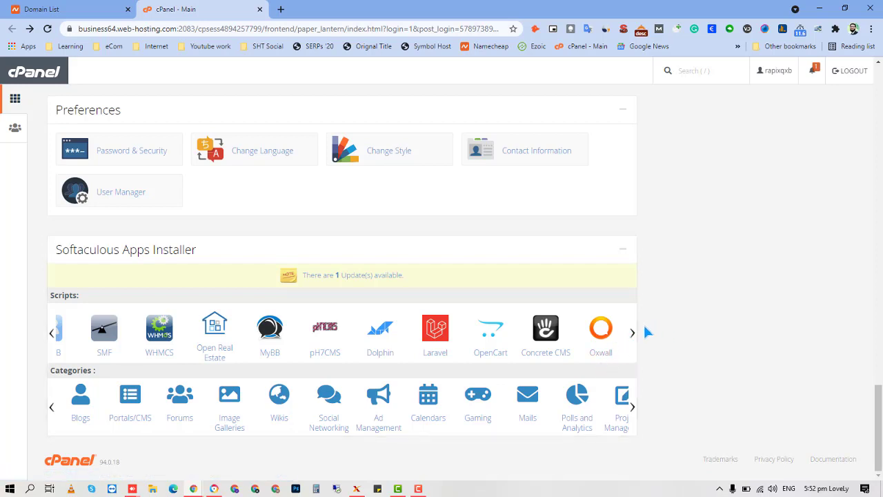
click(53, 334)
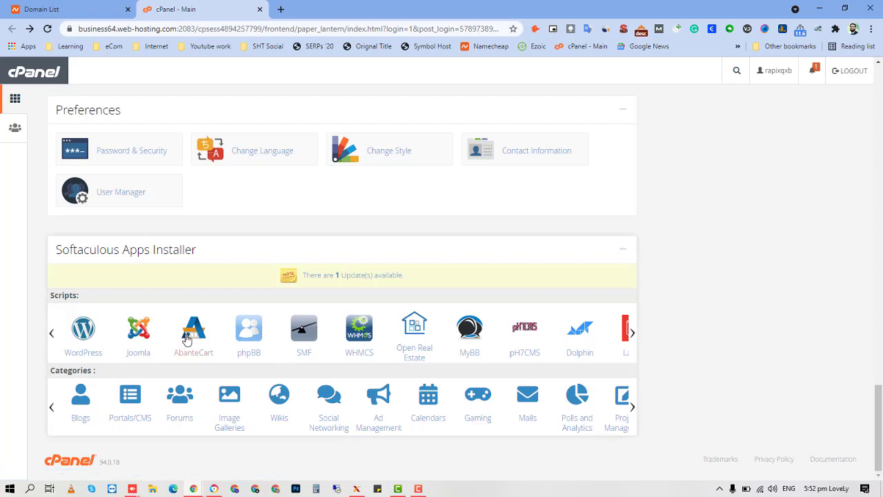
Open a Softaculous installer in a new tab, view the Nuked Klan page, then return to cPanel - Main.
right_click(80, 355)
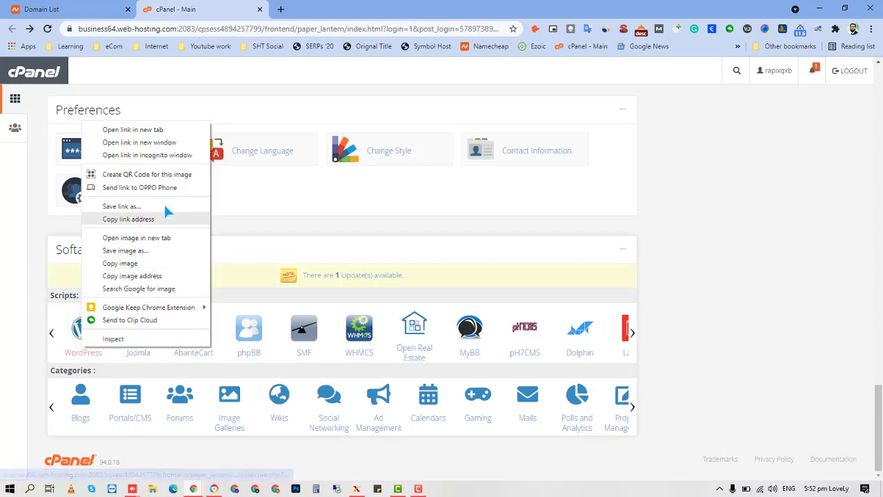
click(172, 132)
click(333, 9)
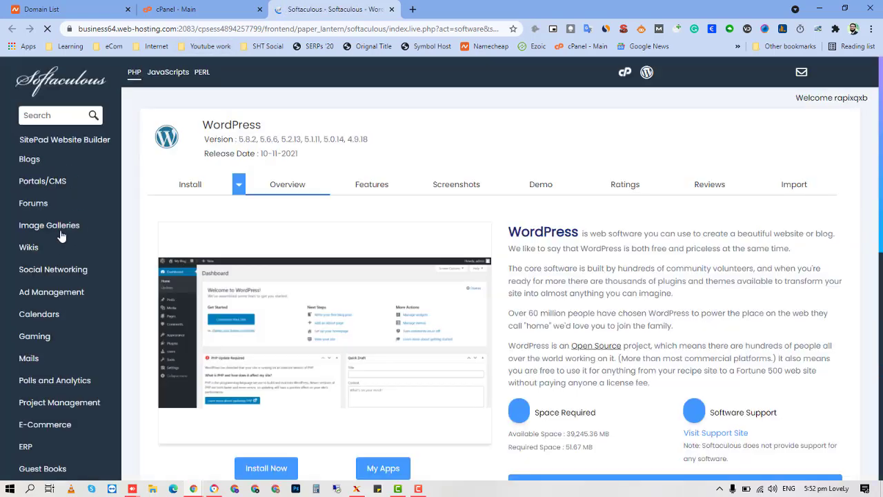
click(68, 334)
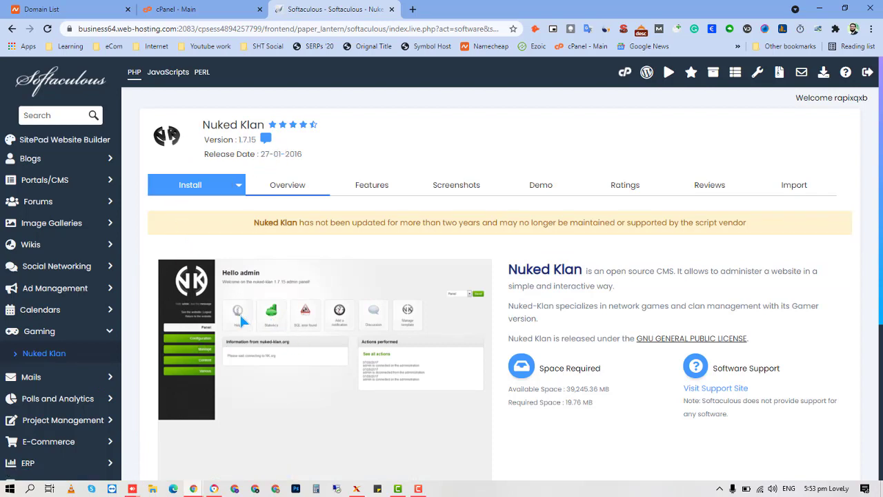
scroll(291, 335, down, 3)
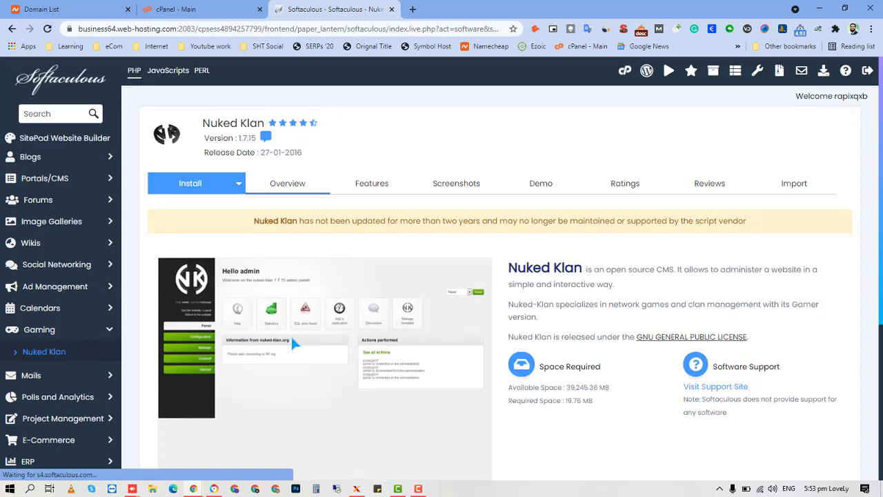
scroll(290, 335, up, 3)
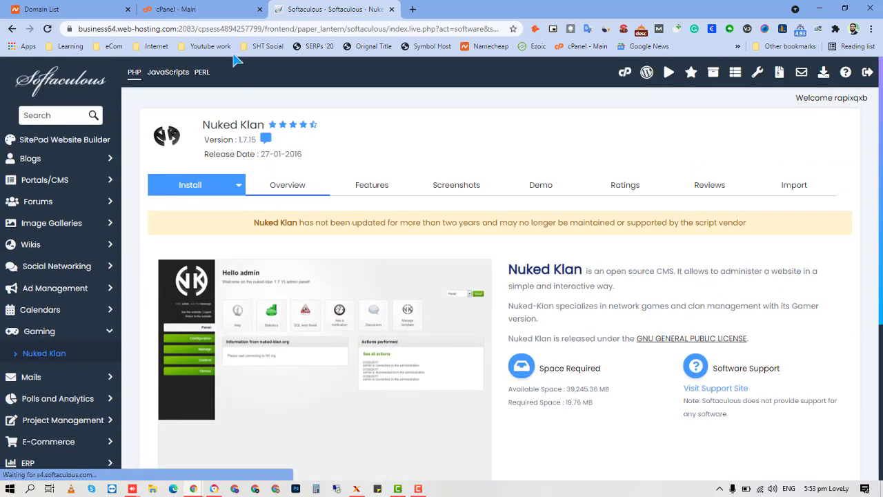
click(211, 7)
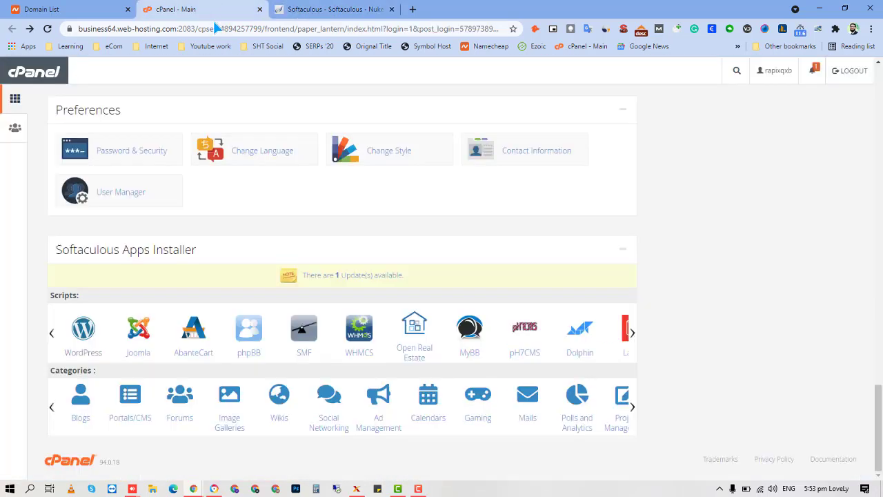
Browse Softaculous's software categories and bring up the WordPress installer.
click(634, 411)
click(633, 411)
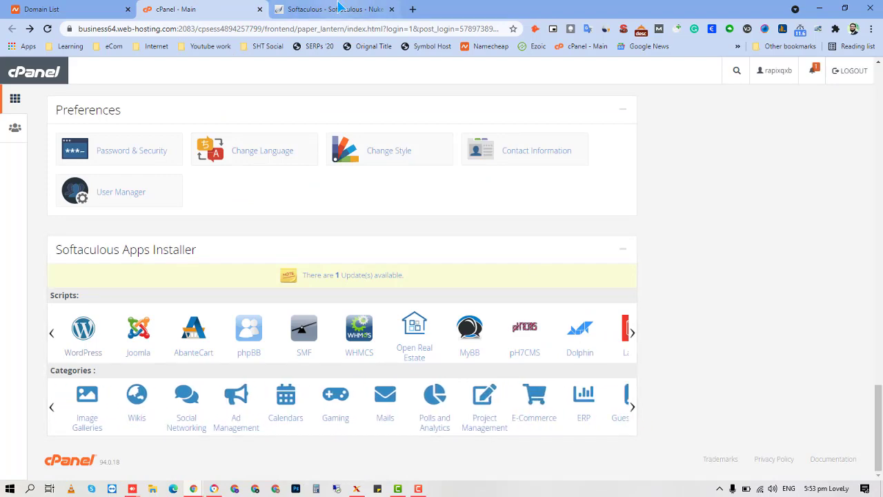
click(331, 9)
click(166, 8)
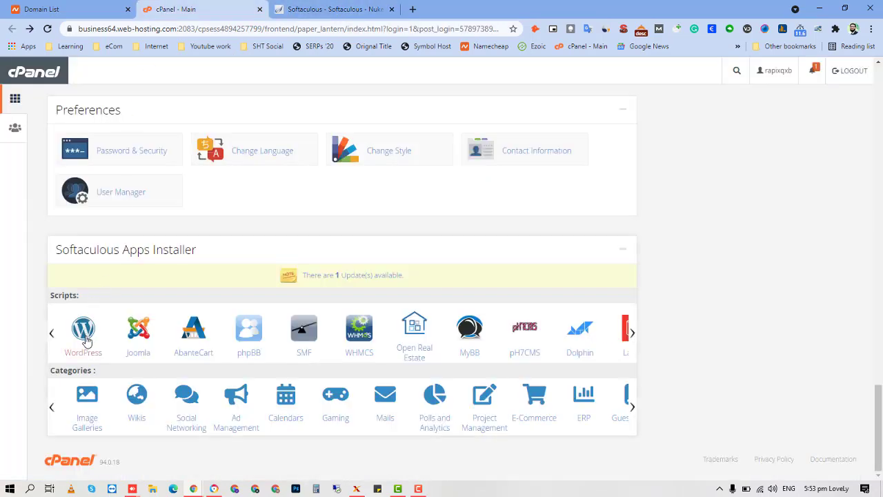
right_click(87, 311)
click(310, 9)
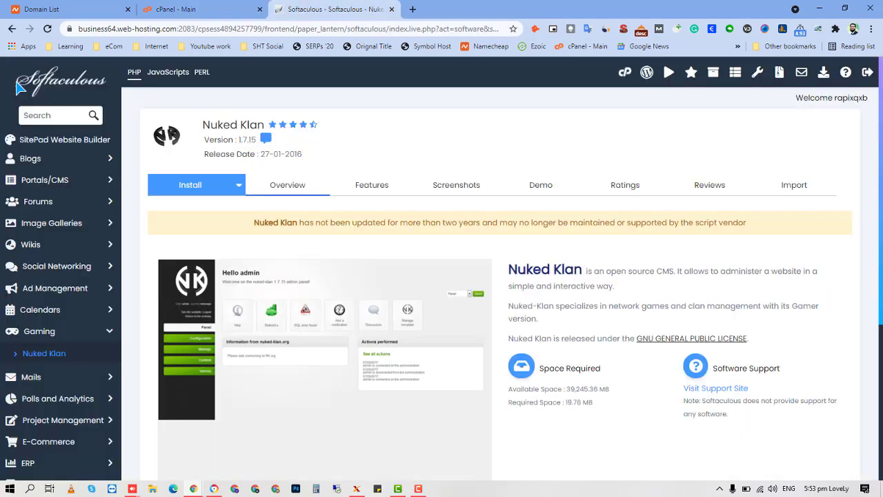
click(11, 31)
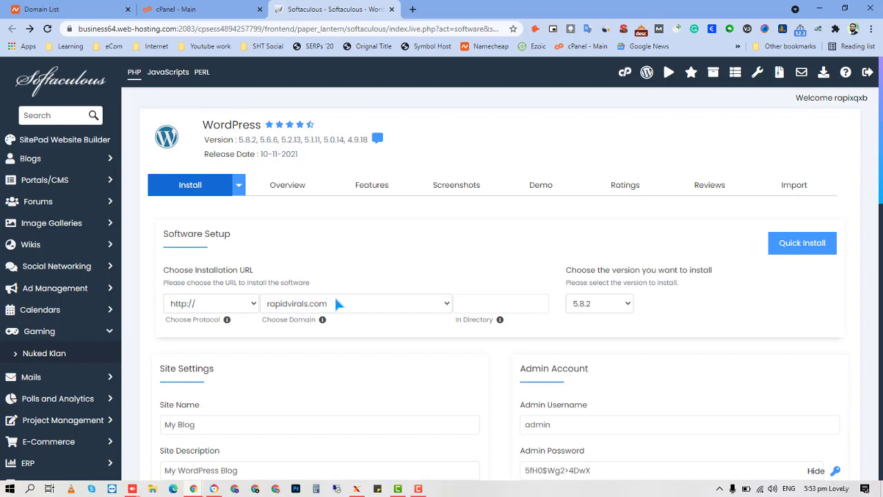
click(410, 303)
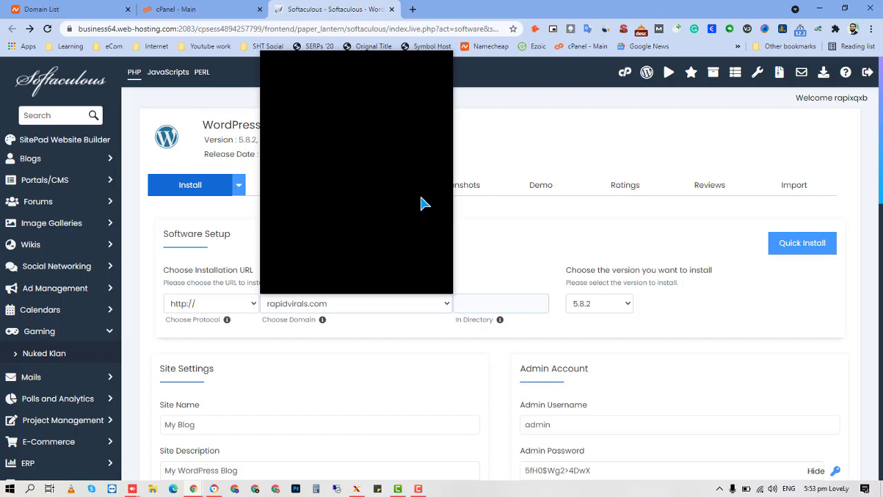
scroll(424, 191, down, 2)
scroll(426, 193, up, 2)
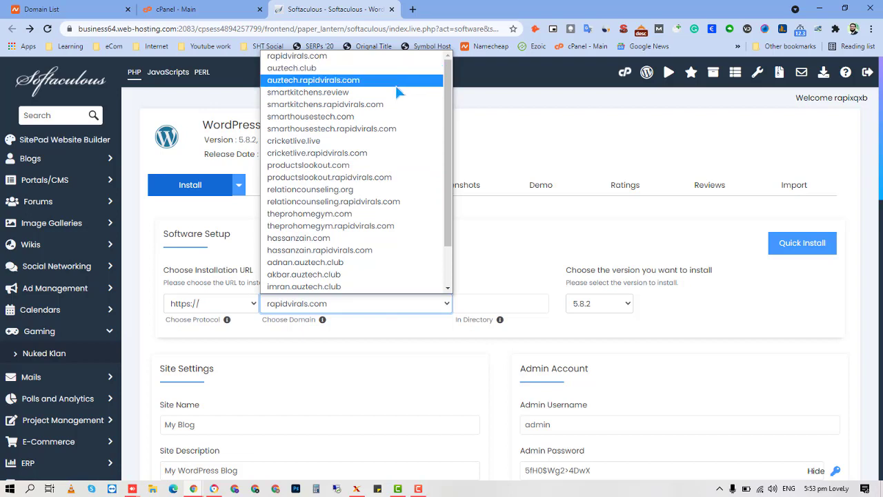
click(364, 210)
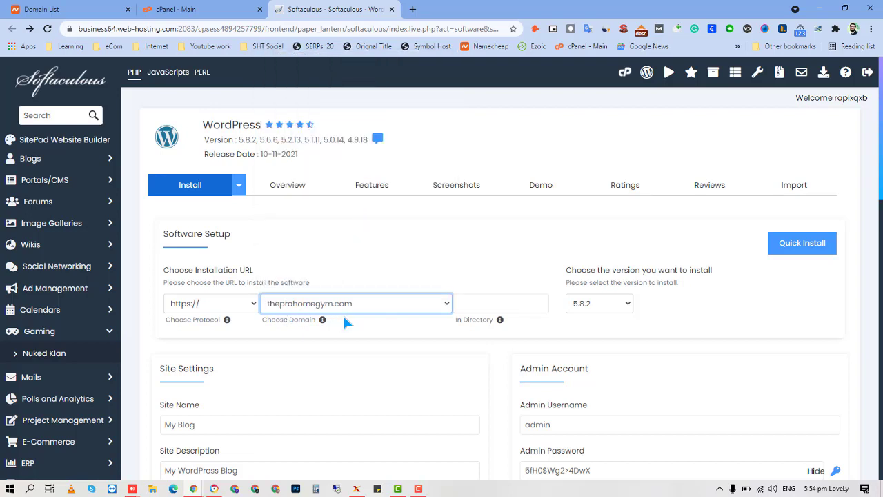
scroll(344, 319, down, 1)
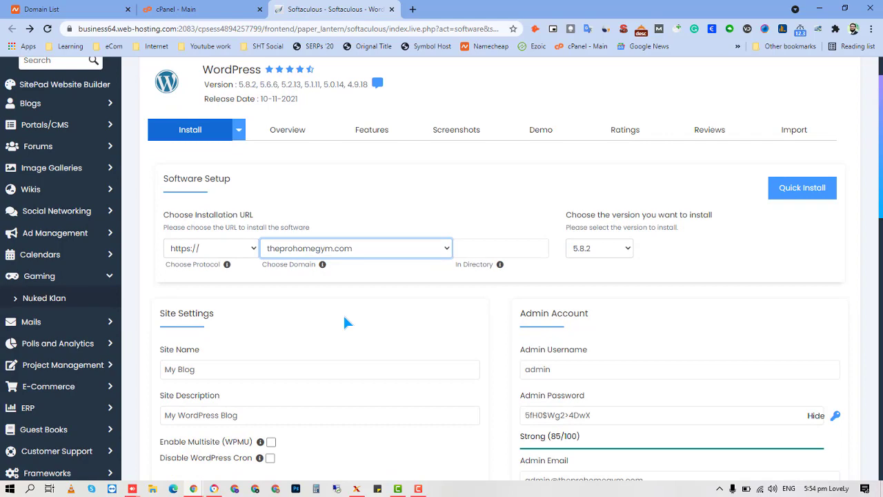
click(221, 10)
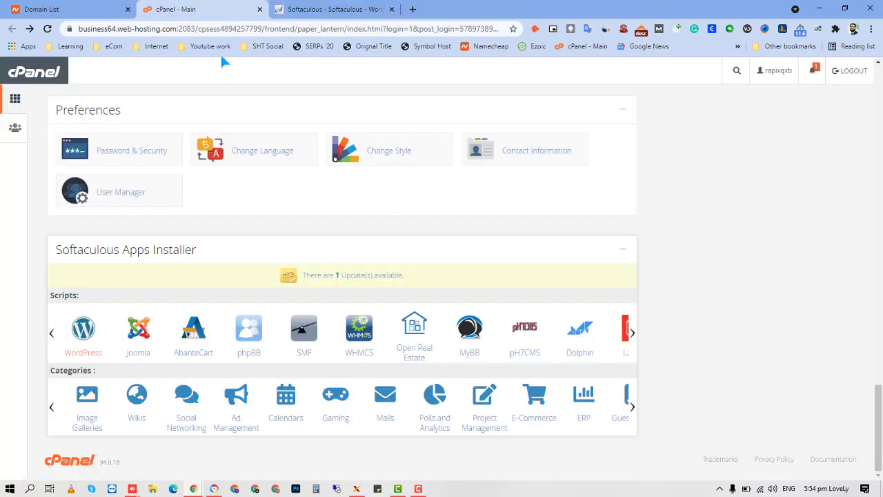
scroll(304, 322, up, 15)
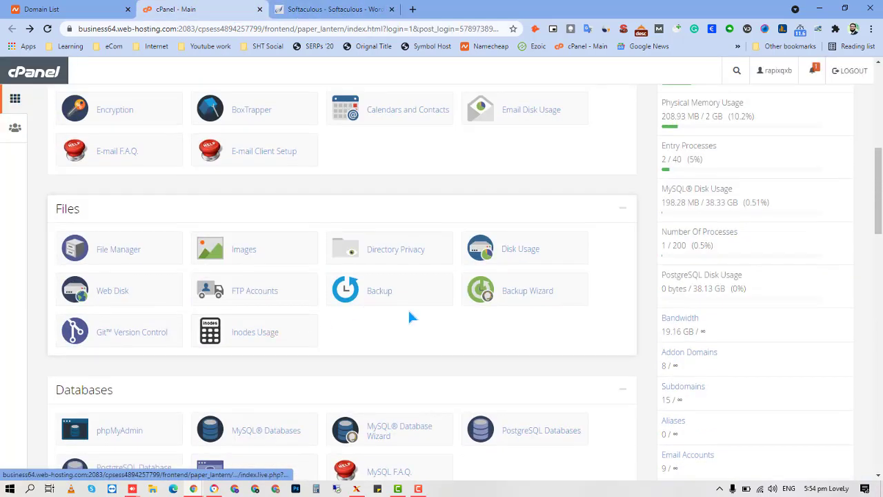
scroll(409, 314, up, 1)
scroll(409, 314, down, 3)
scroll(409, 314, up, 4)
scroll(409, 314, down, 4)
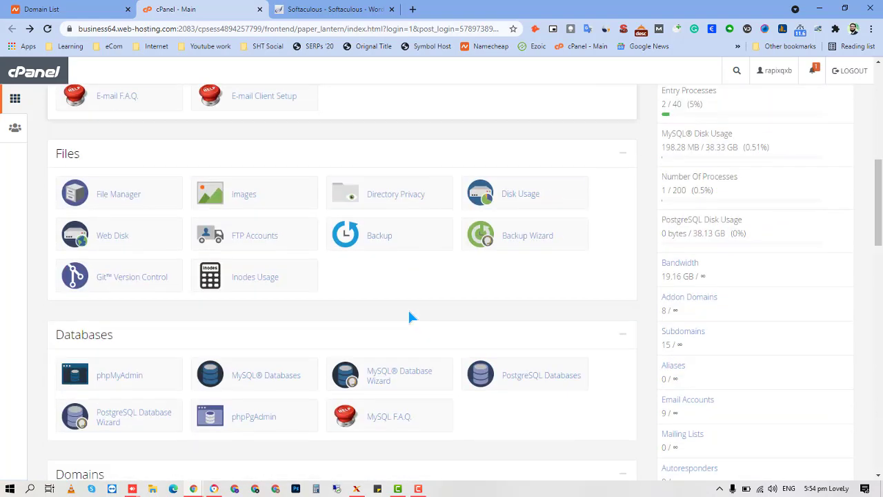
scroll(410, 316, down, 2)
scroll(409, 316, down, 1)
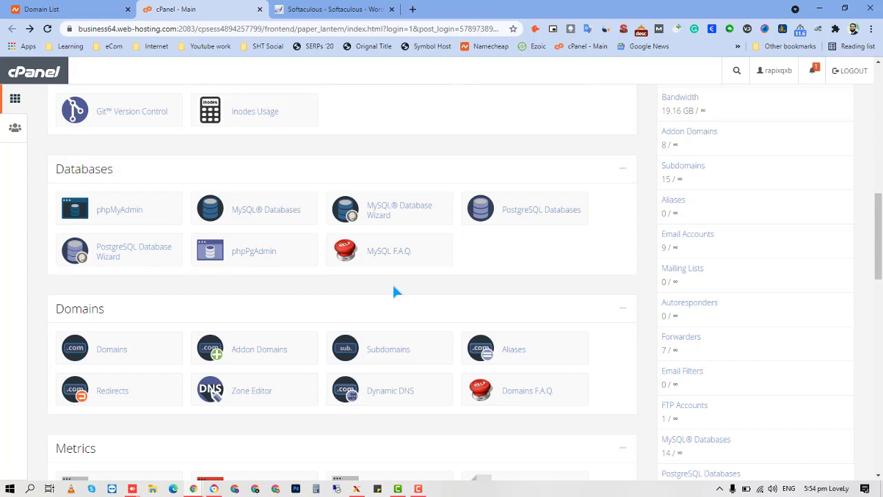
scroll(734, 309, up, 8)
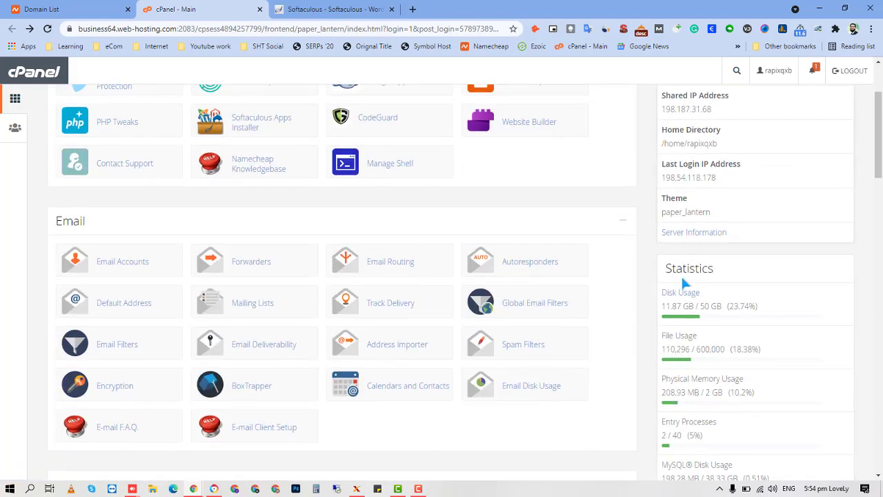
drag(662, 310, 686, 307)
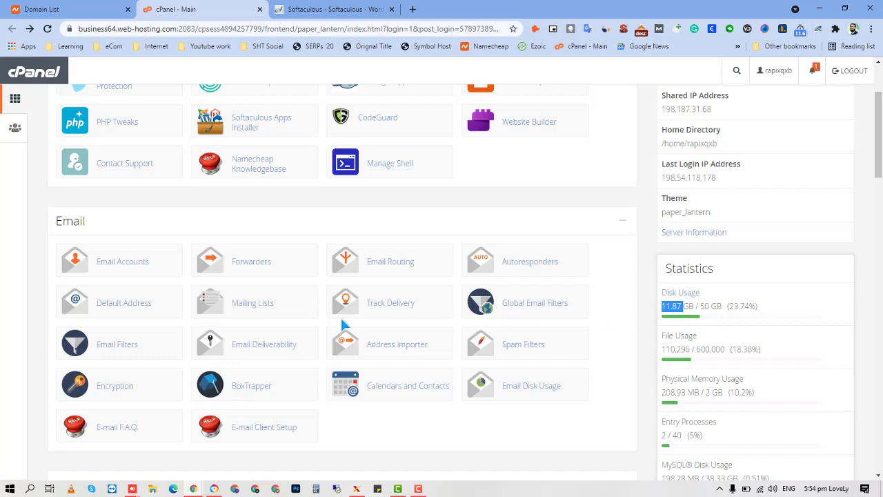
scroll(319, 323, down, 2)
scroll(320, 244, down, 4)
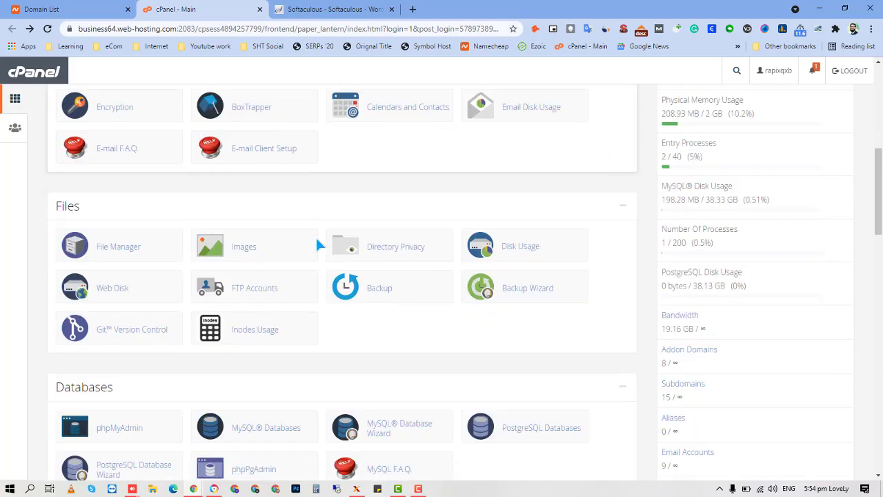
scroll(330, 244, down, 3)
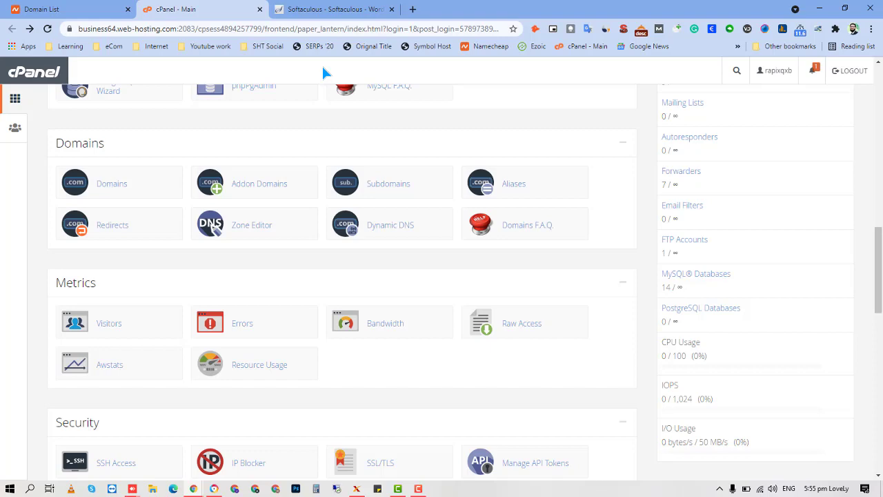
Load hostingchecker.com in a new browser tab.
key(ctrl+t)
text(host)
key(Return)
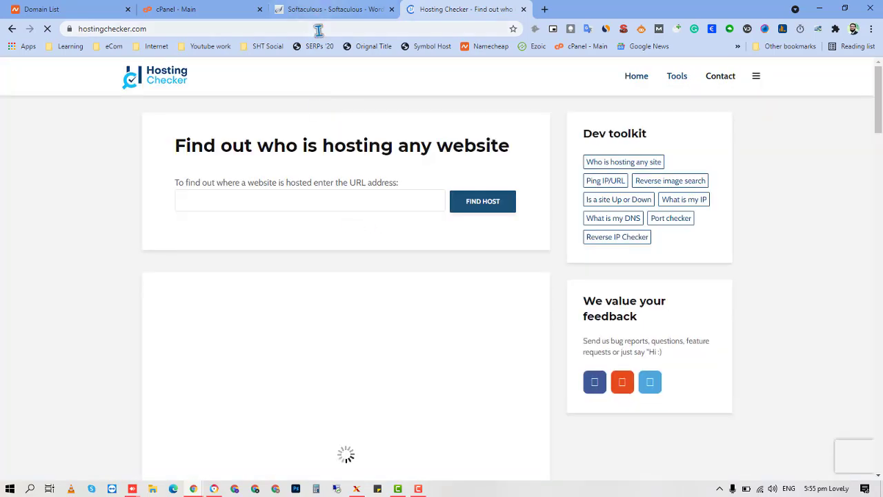
click(318, 30)
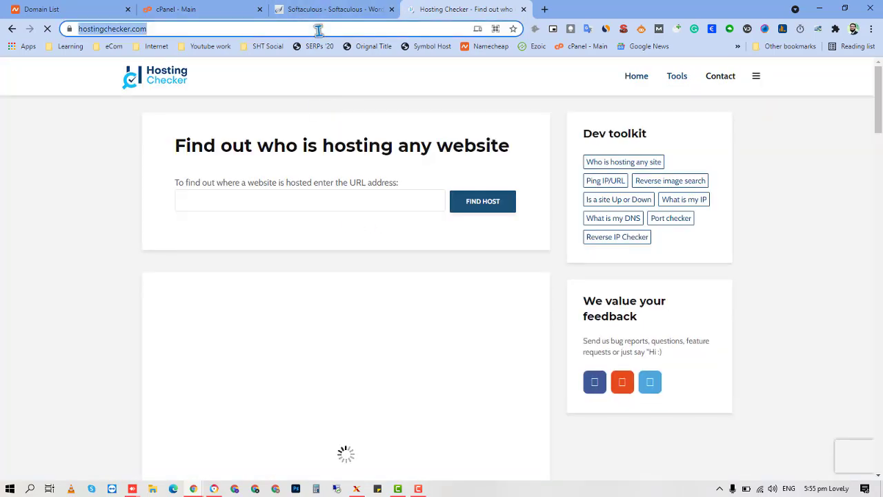
text(ali)
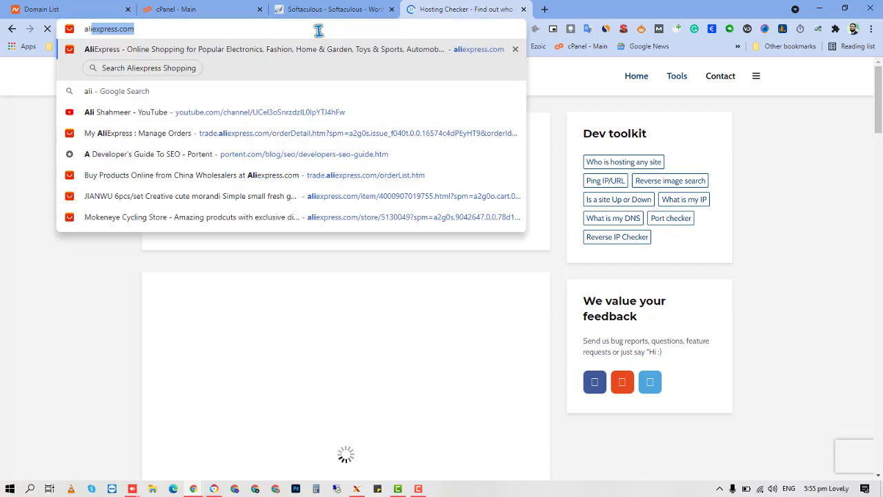
text(.auztech.club)
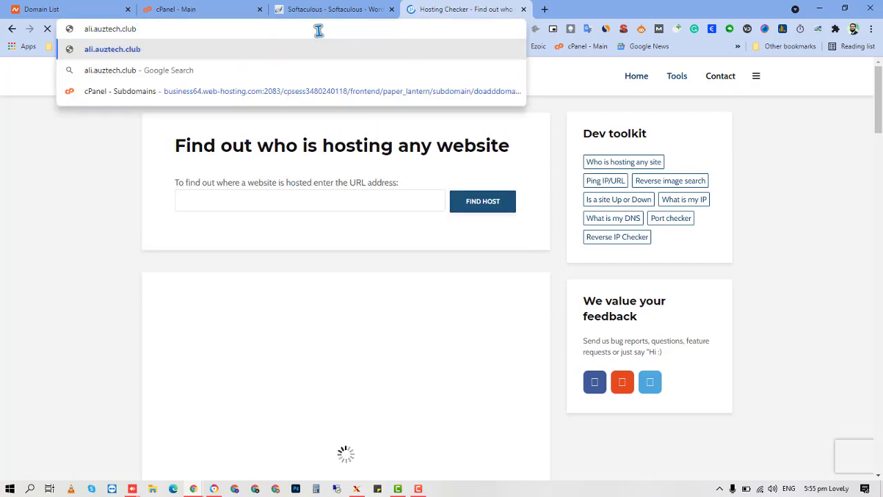
key(ctrl+a)
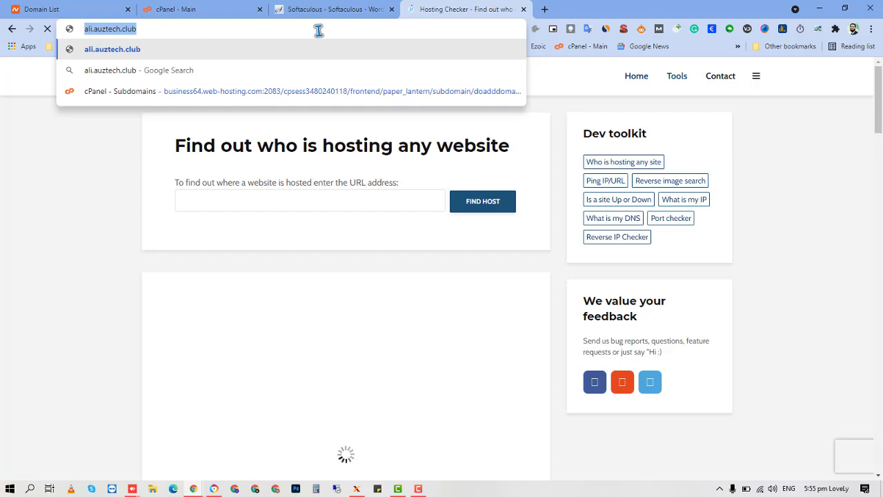
key(ctrl+x)
click(343, 202)
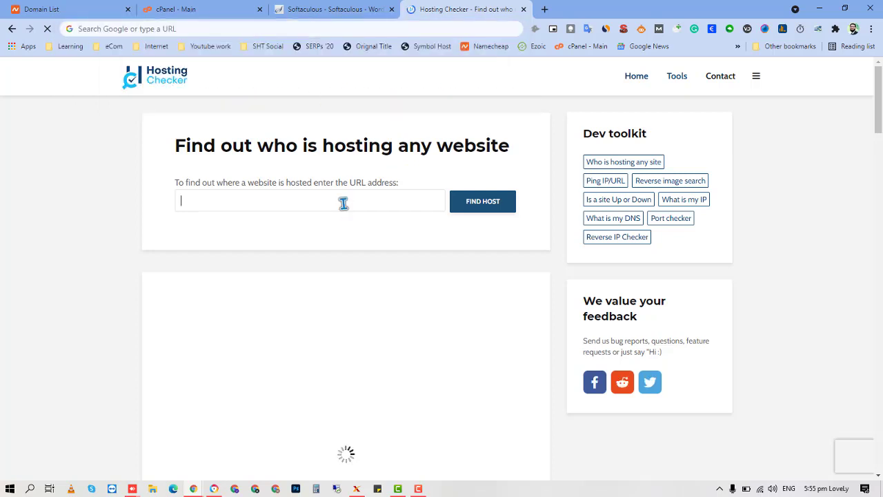
key(ctrl+v)
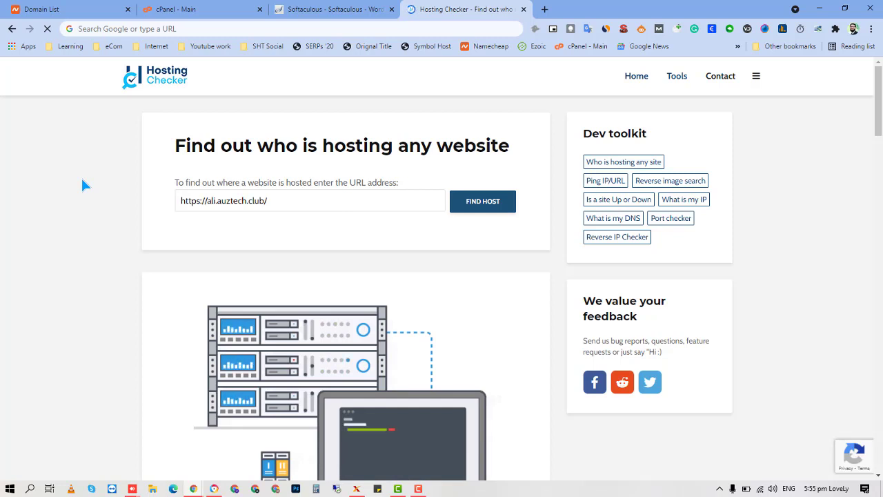
click(476, 207)
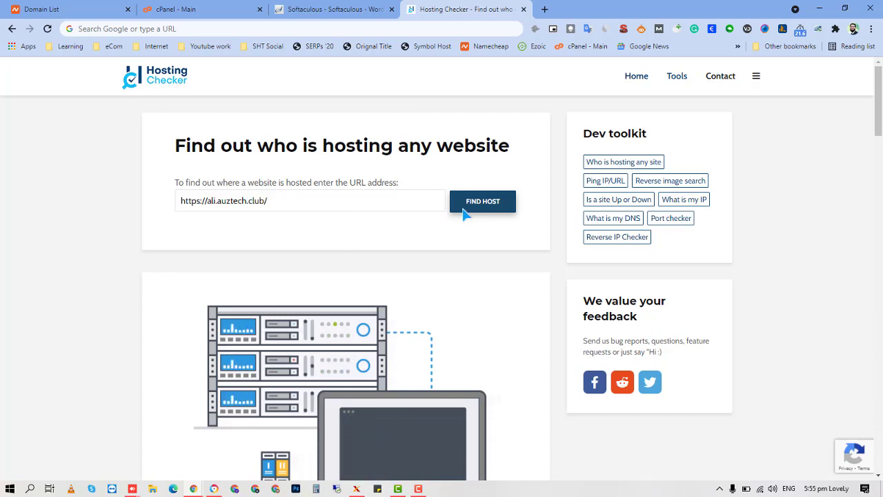
click(503, 203)
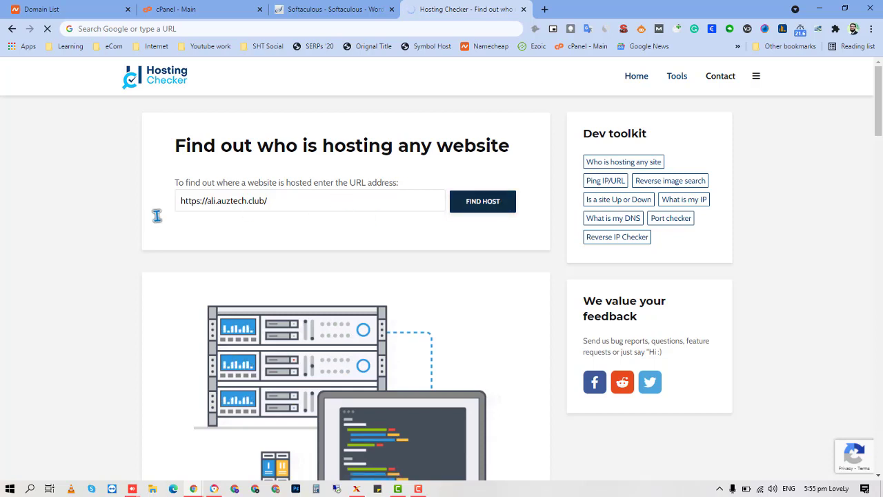
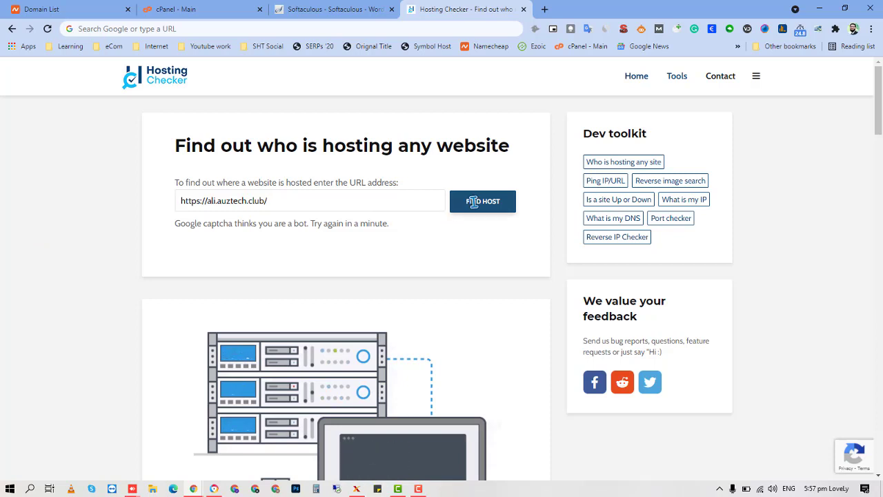
Look up the host of ali.auztech.club and select its IP 198.187.31.68 and reverse DNS name.
click(474, 202)
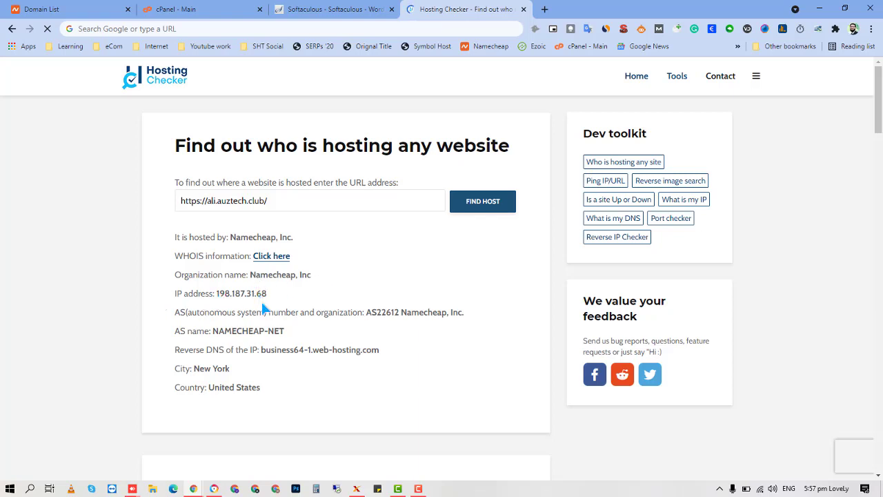
drag(216, 293, 256, 294)
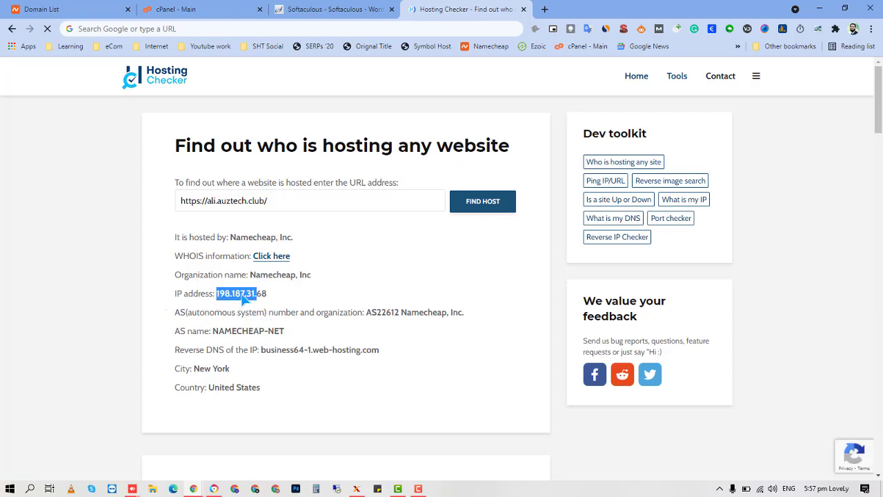
click(283, 302)
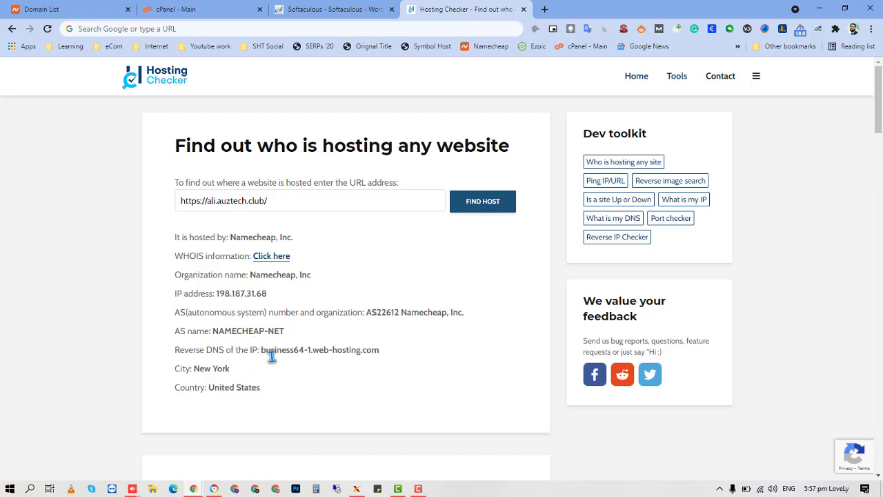
double_click(376, 352)
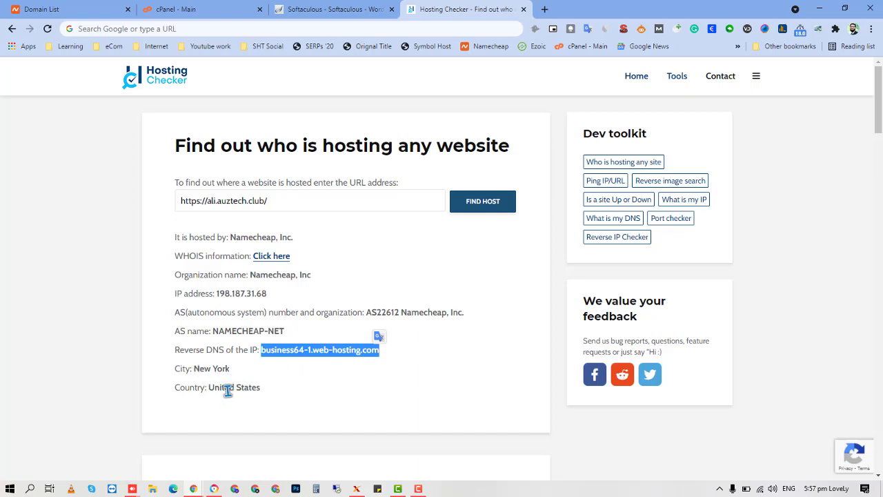
click(251, 258)
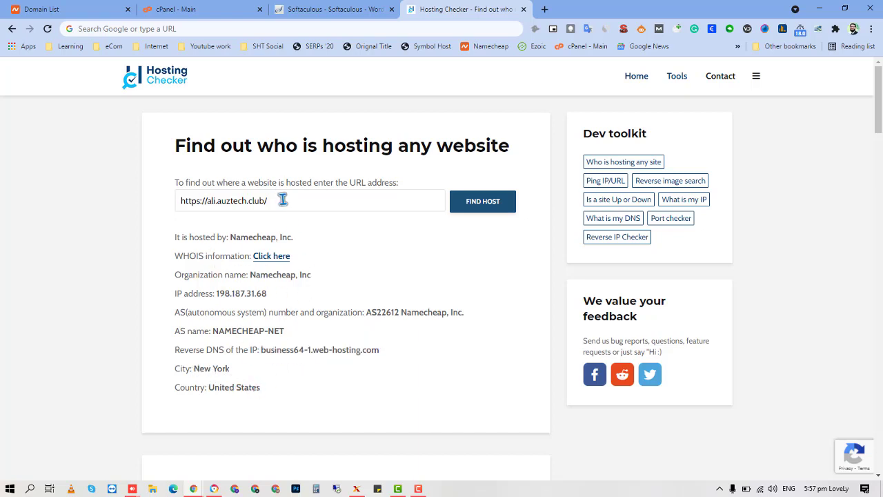
Return to the WordPress install form for theprohomegym.com and keep version 5.8.2.
click(324, 9)
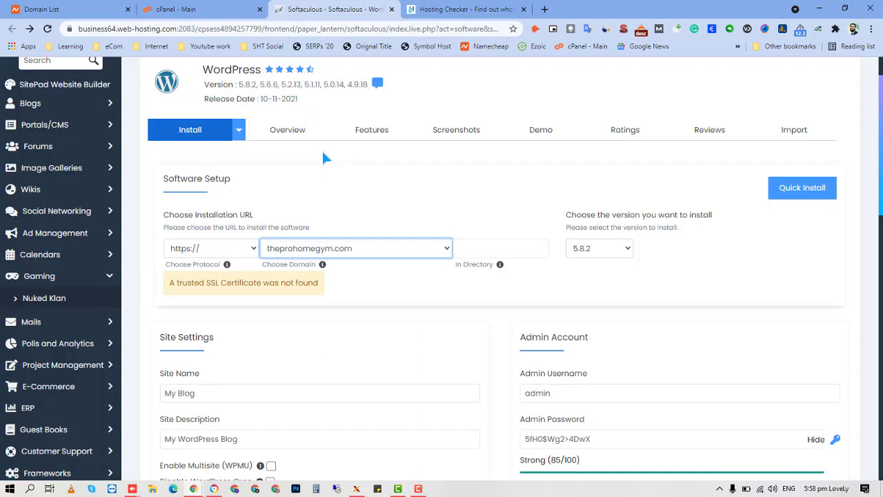
click(347, 180)
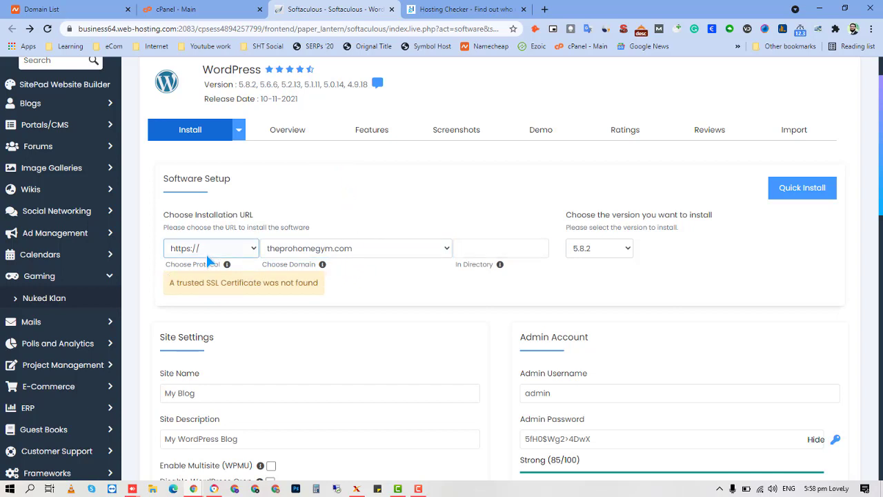
click(600, 248)
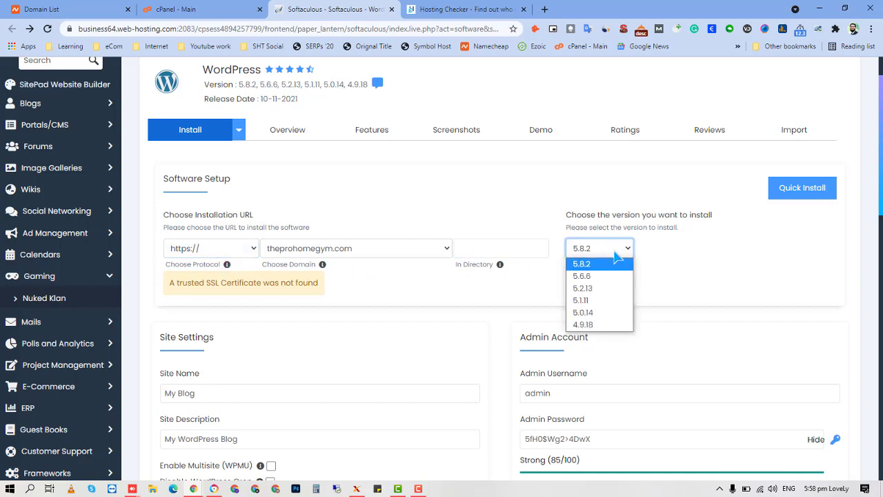
click(642, 264)
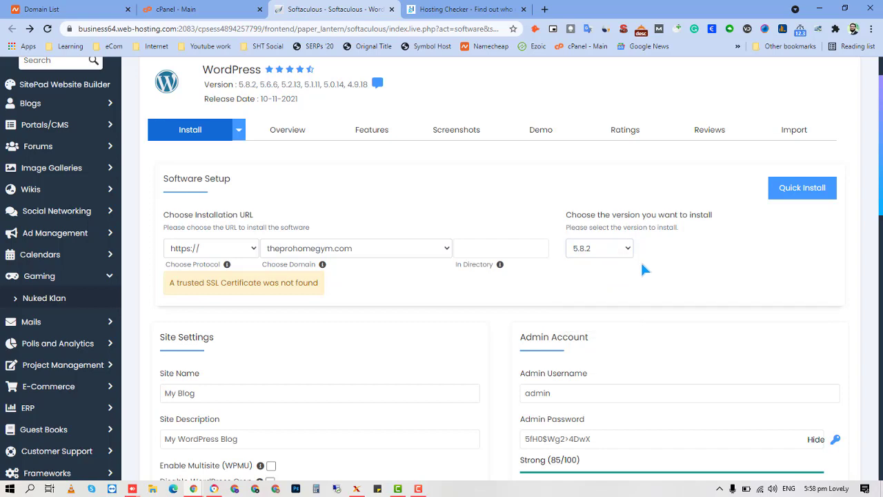
scroll(638, 273, down, 3)
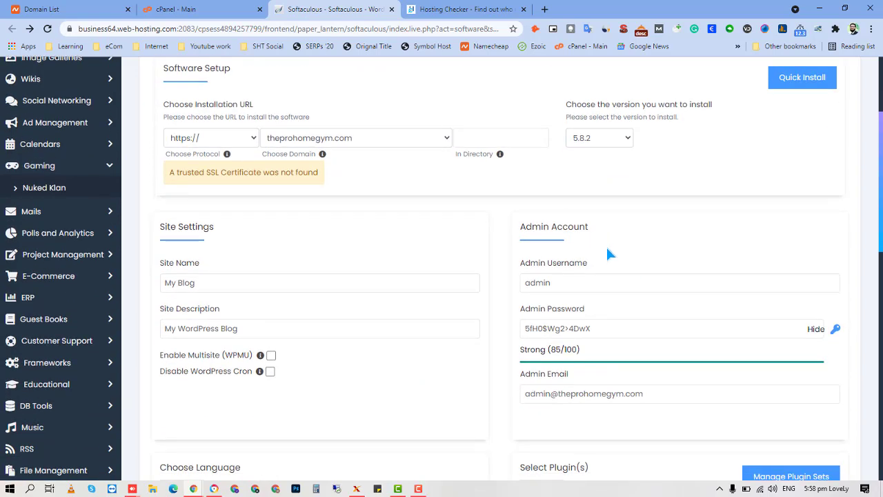
Replace the default admin username with the owner's chosen username.
scroll(606, 245, down, 1)
click(574, 228)
double_click(574, 230)
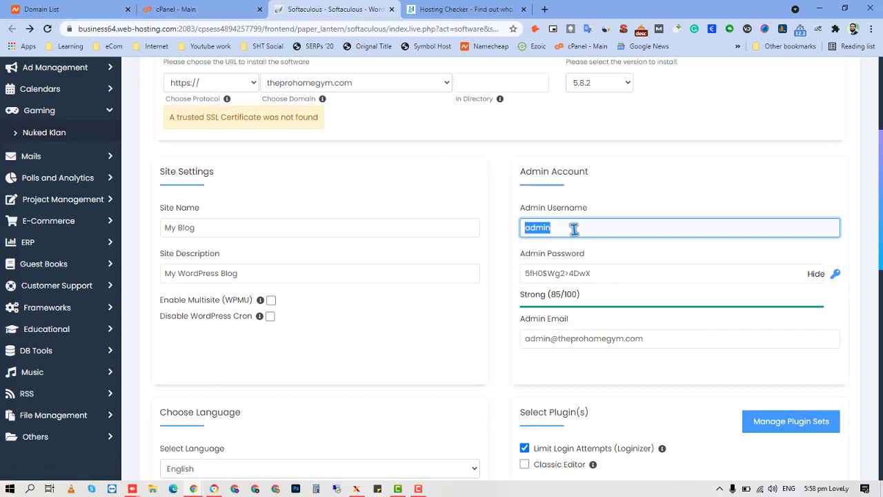
text(usman)
key(Tab)
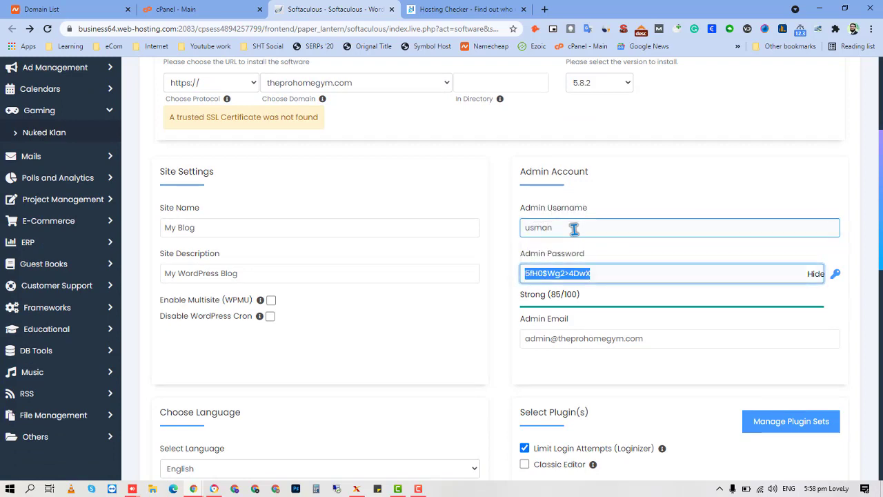
Enter a new admin password rated Strong (83/100), then select the default admin email.
text(Uu)
key(BackSpace)
key(BackSpace)
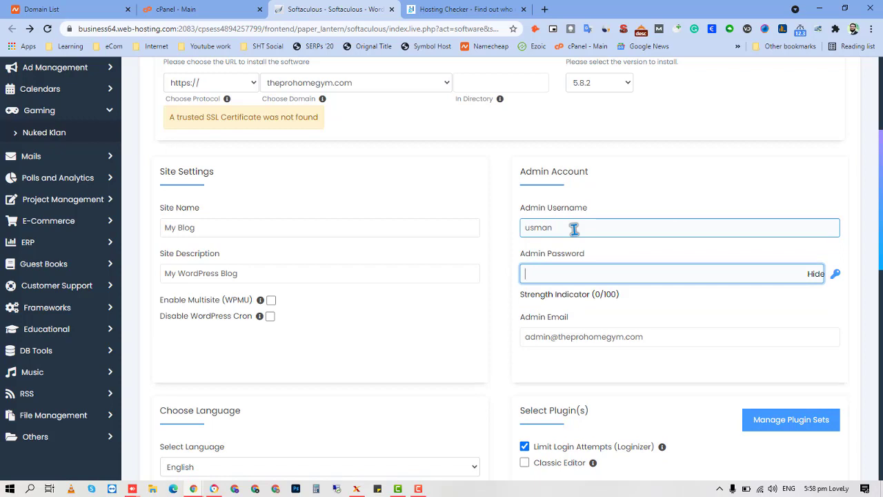
click(815, 274)
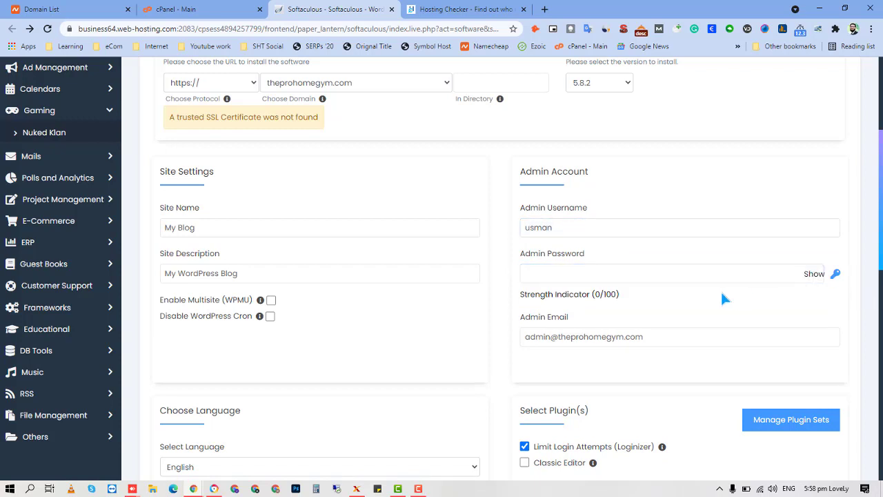
click(679, 282)
text(••)
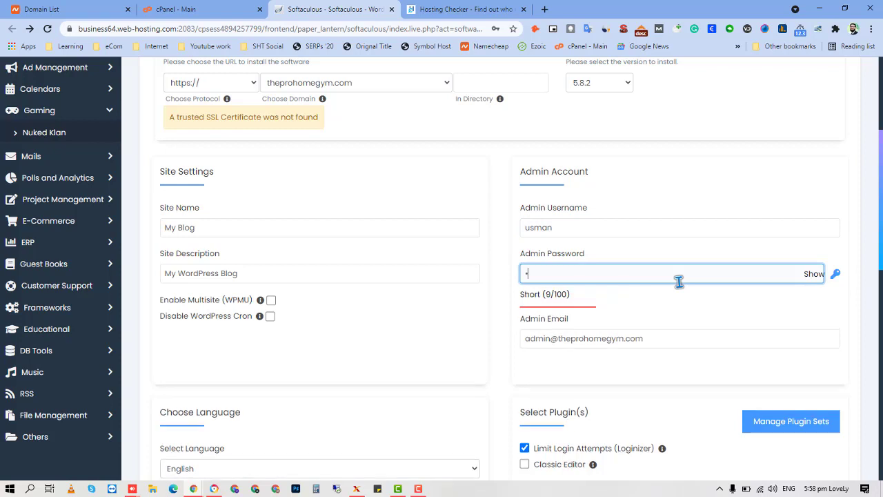
text(•••••)
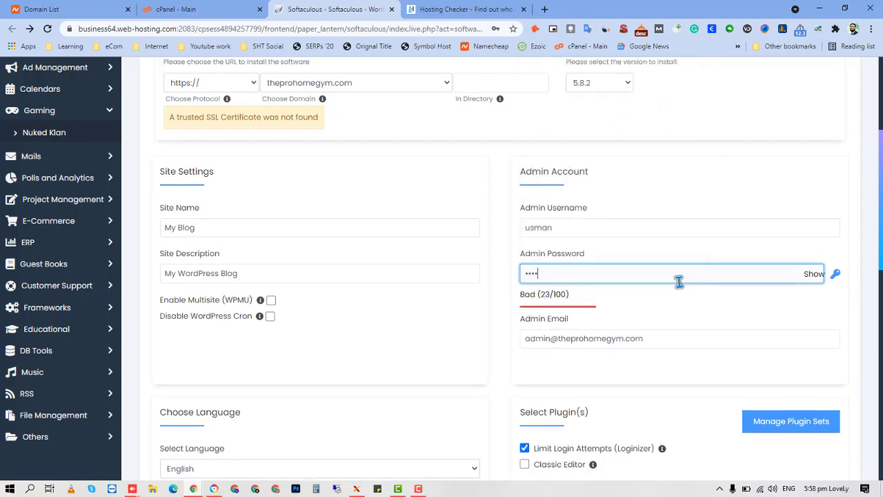
text(•••••)
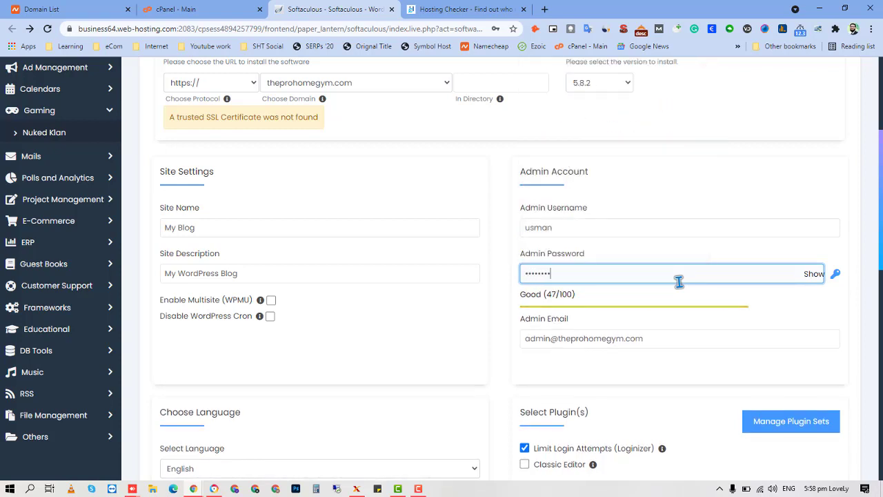
text(•)
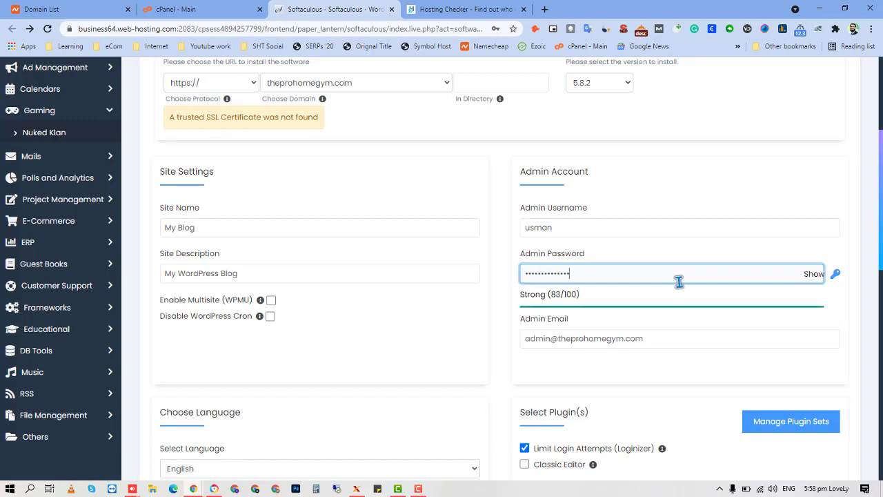
click(669, 336)
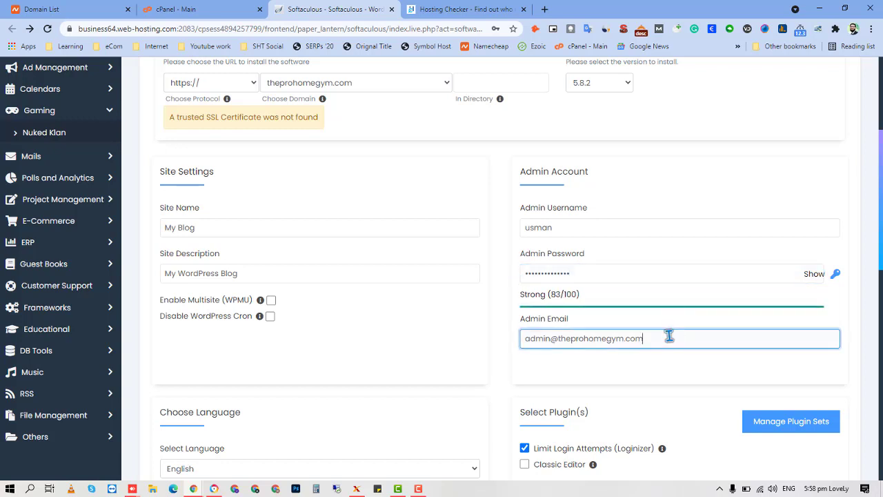
click(621, 235)
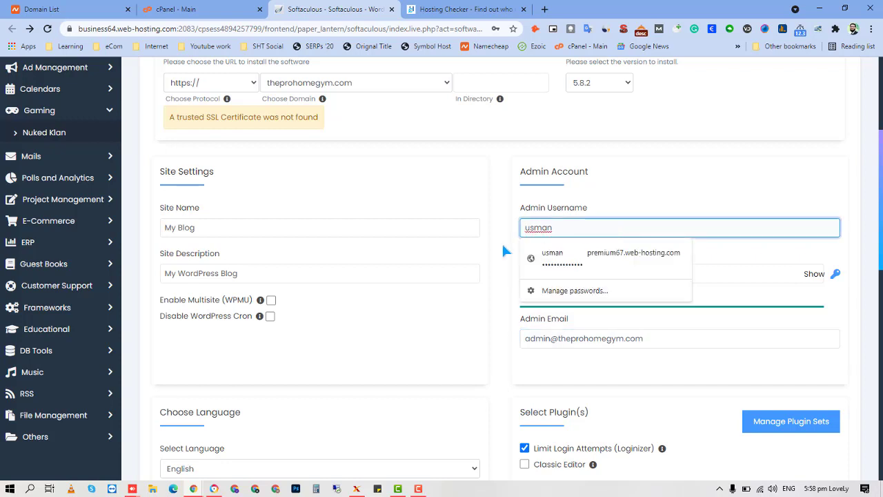
click(579, 273)
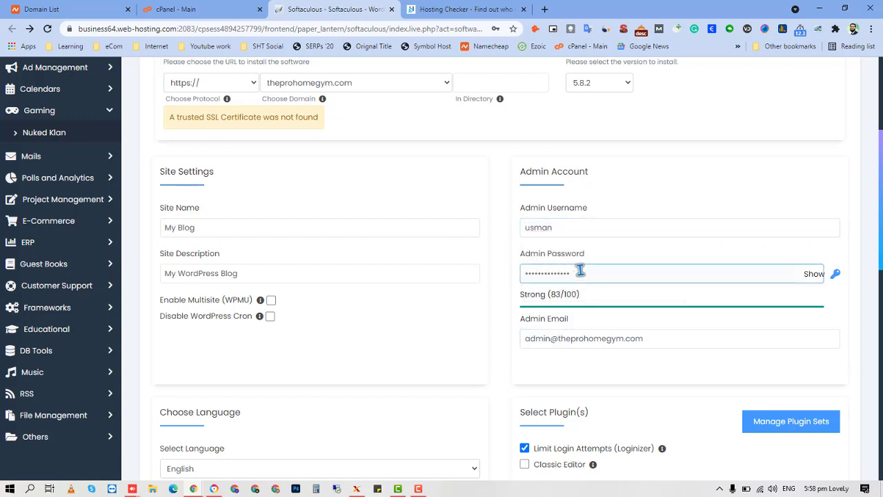
click(600, 328)
click(656, 336)
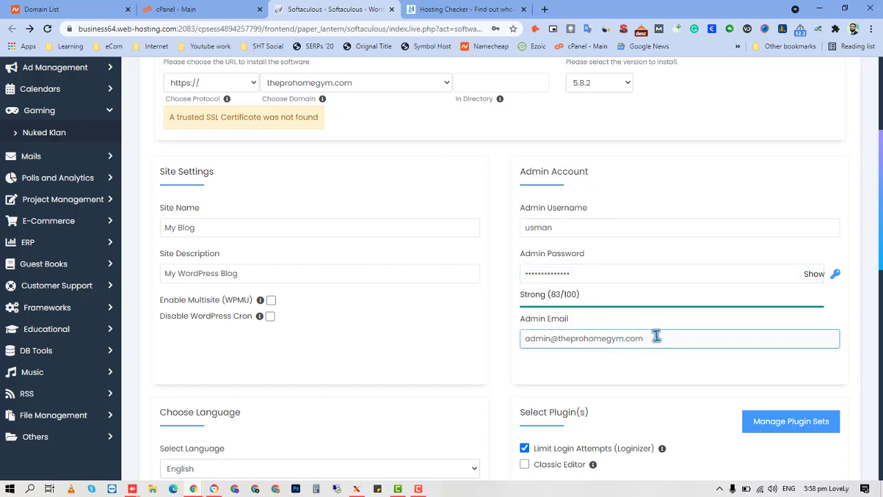
key(ctrl+a)
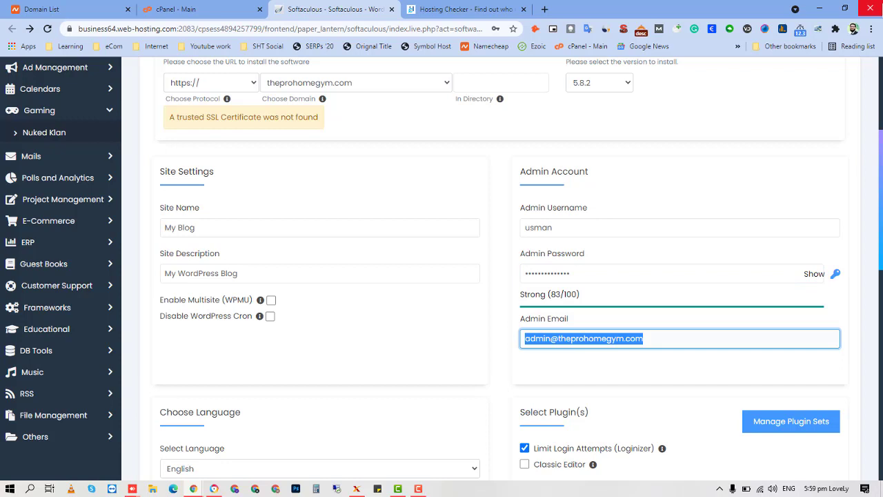
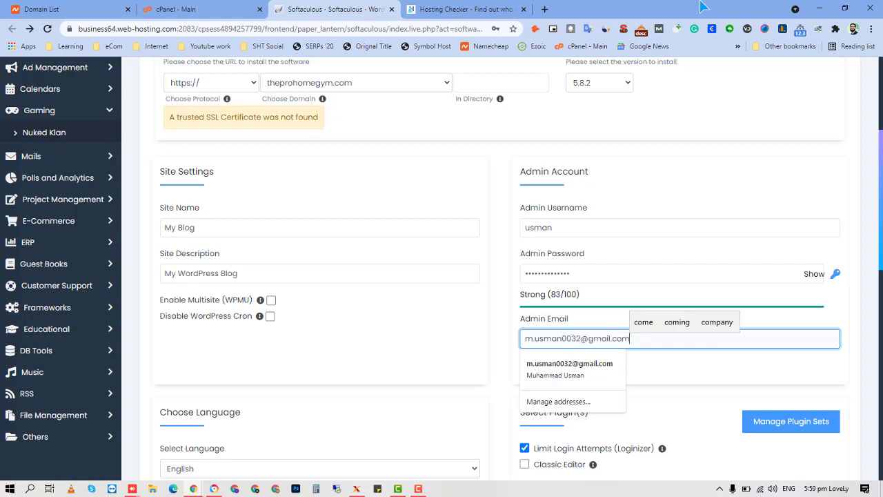
Enter the owner's e-mail address as the admin email and dismiss the autofill suggestions.
click(665, 89)
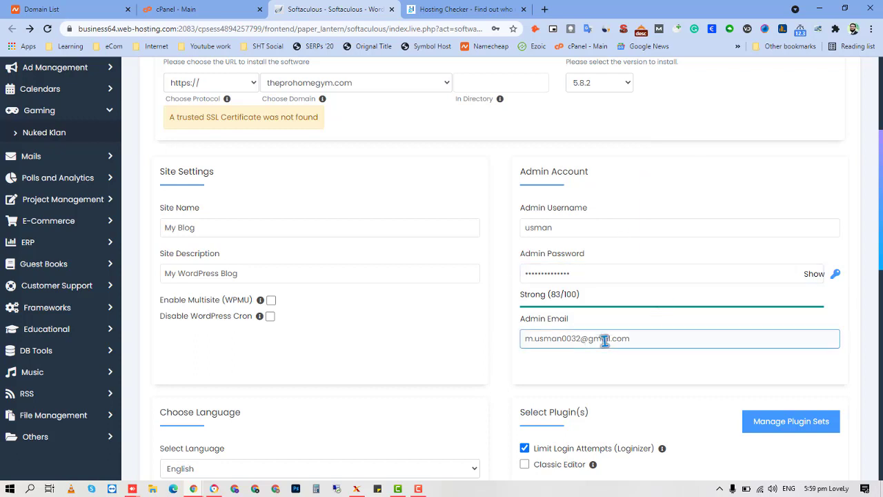
scroll(605, 340, down, 1)
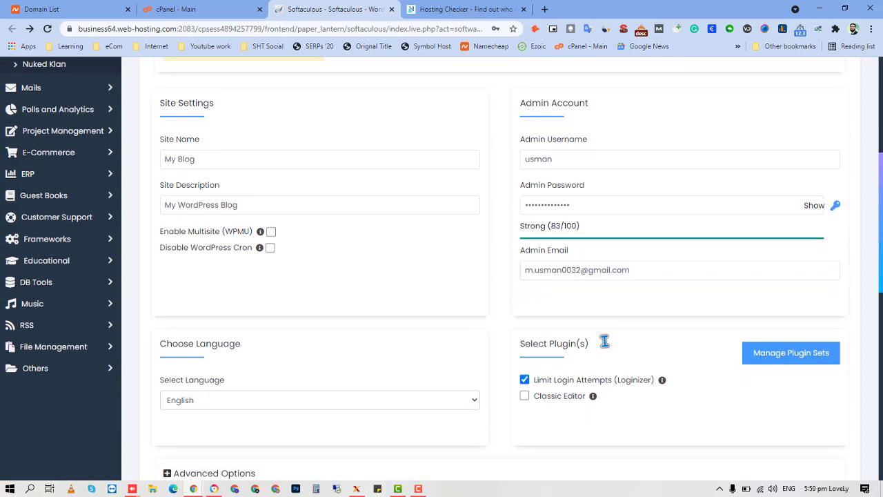
click(628, 269)
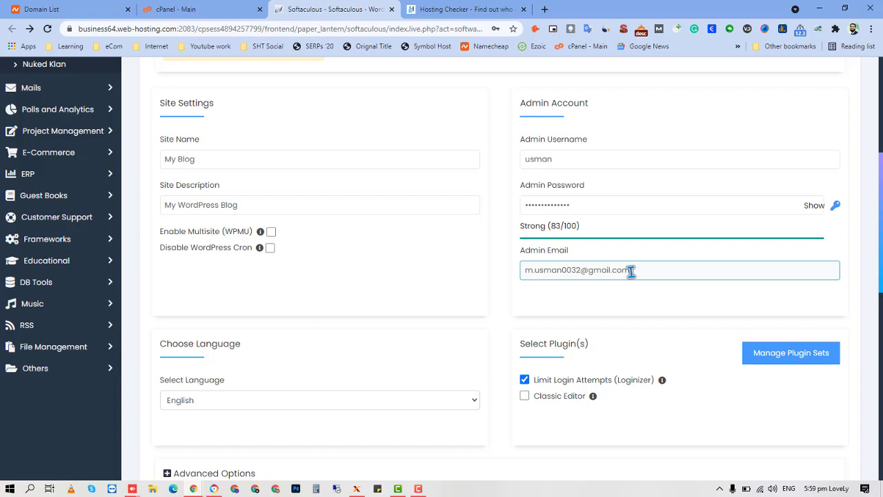
click(511, 310)
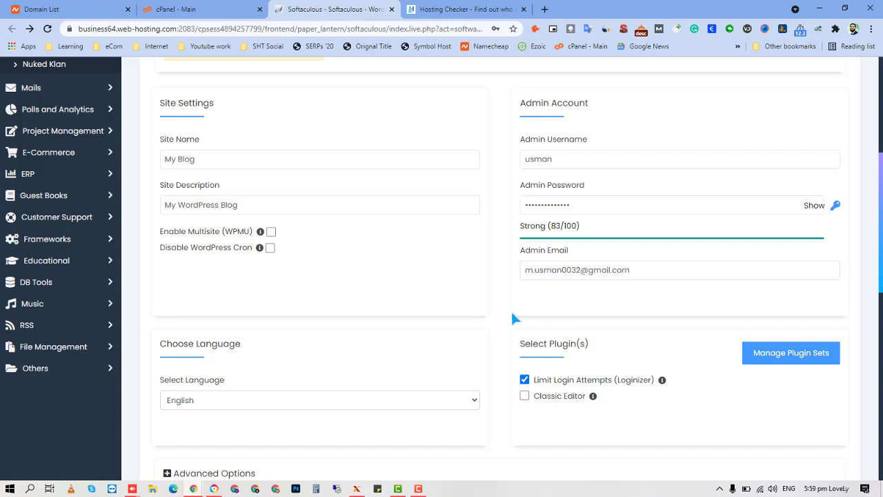
Expand Advanced Options, showing database wp999 and table prefix wpbfc8_.
scroll(505, 313, down, 1)
scroll(507, 310, down, 3)
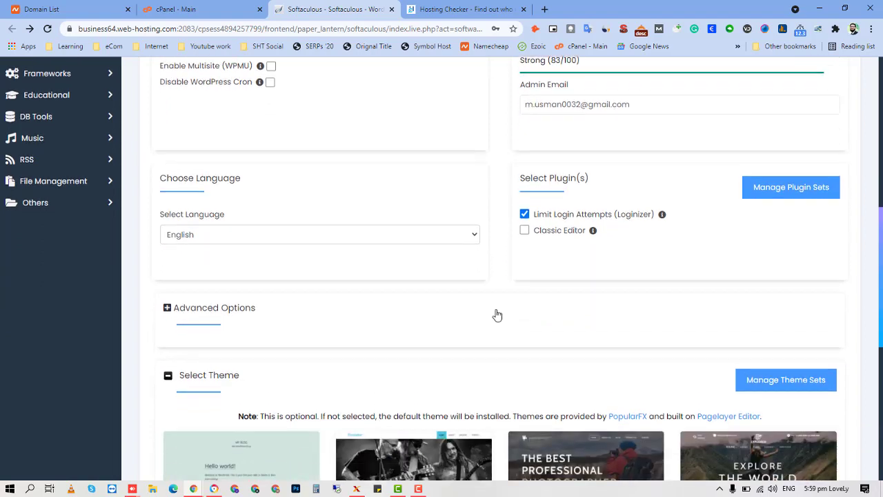
click(168, 309)
scroll(141, 304, down, 3)
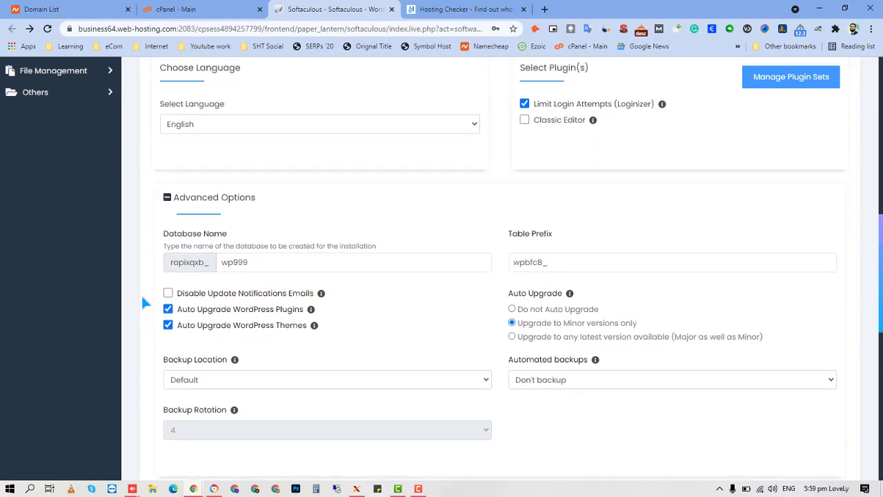
scroll(144, 302, down, 2)
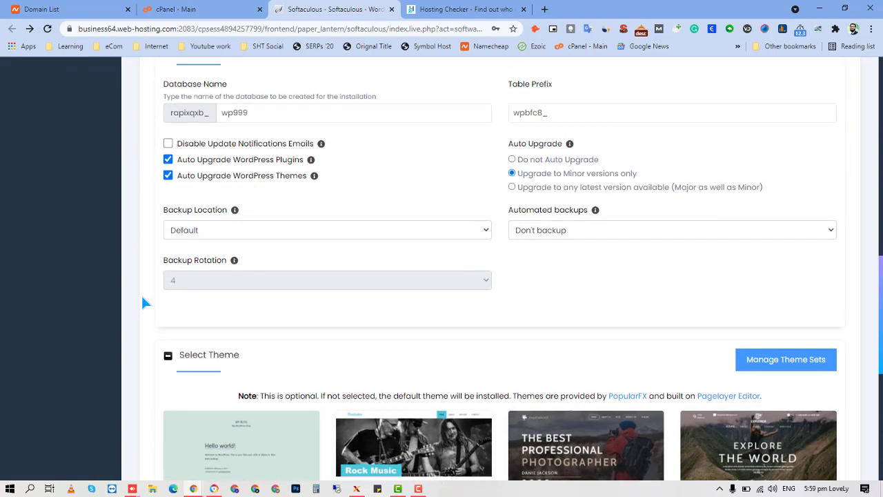
scroll(148, 276, up, 2)
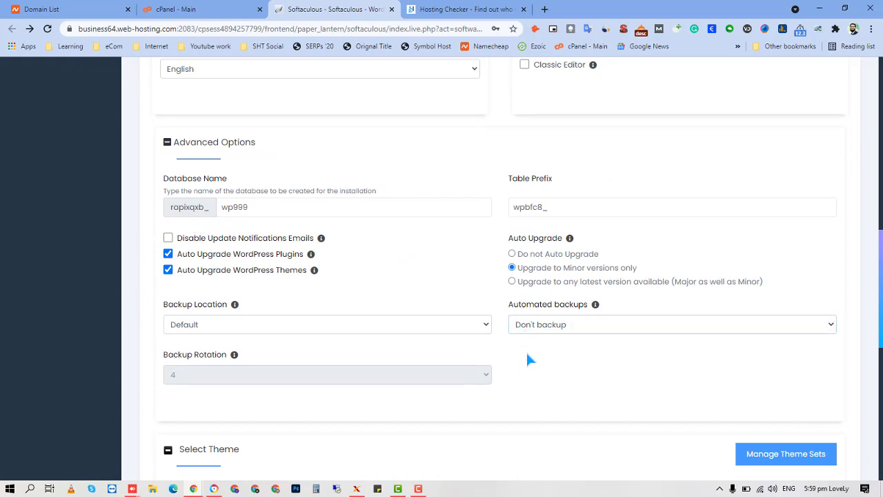
scroll(522, 346, up, 1)
scroll(522, 346, down, 2)
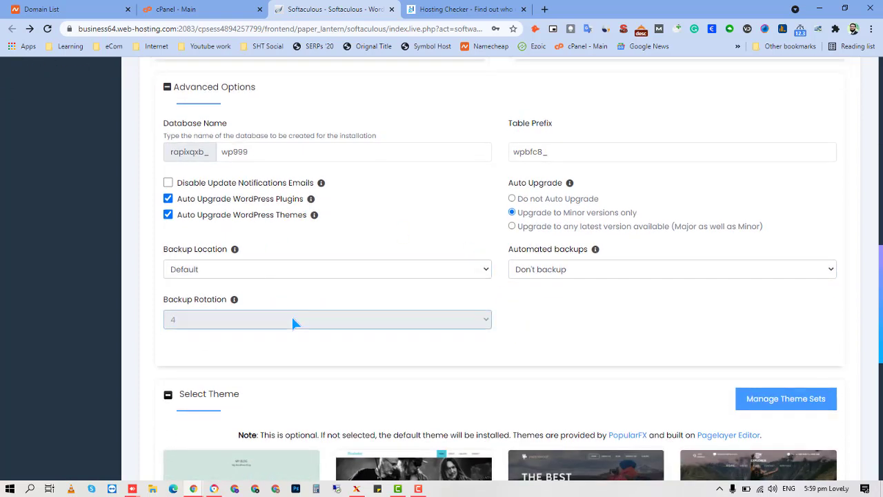
scroll(294, 325, up, 1)
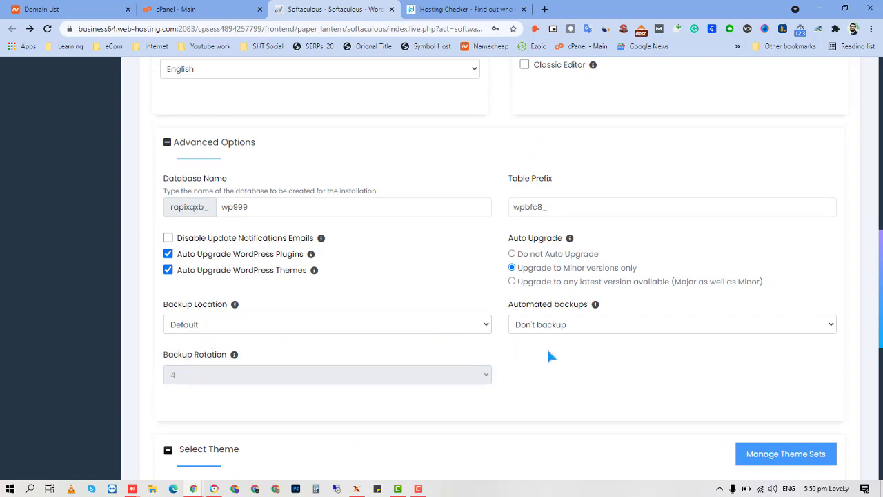
scroll(556, 324, down, 1)
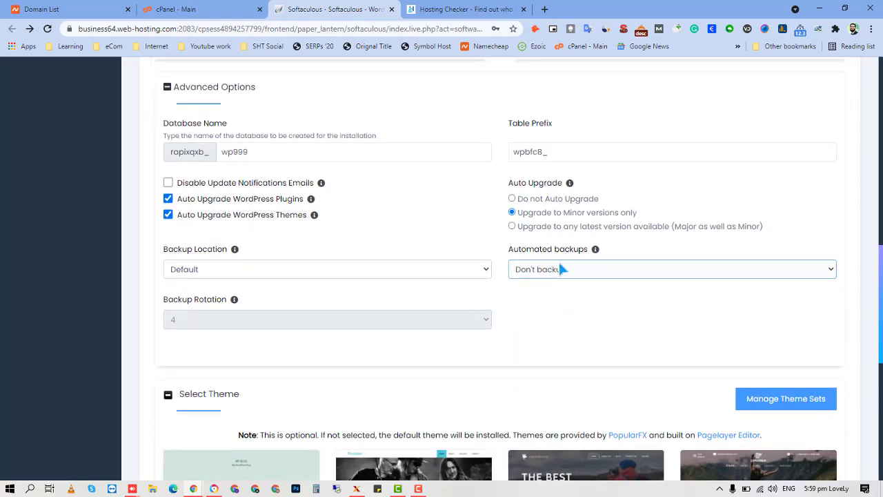
Review the automated backup choices and leave them set to Don't backup.
click(587, 272)
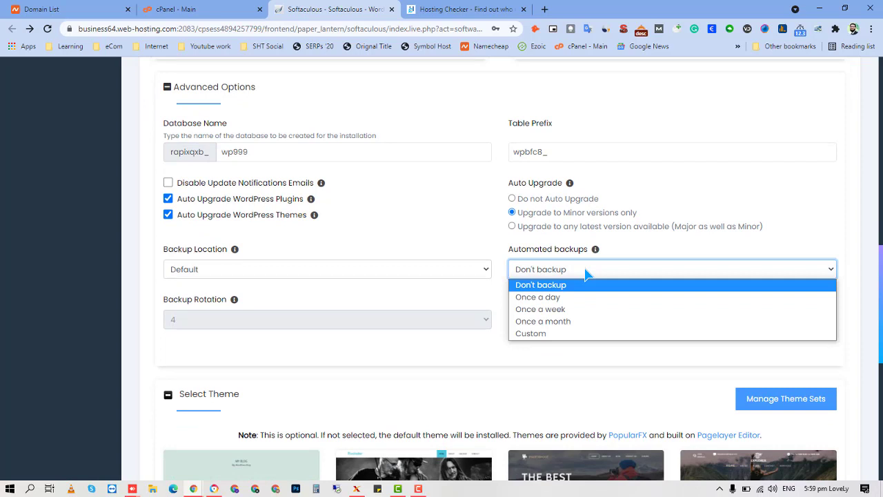
click(587, 272)
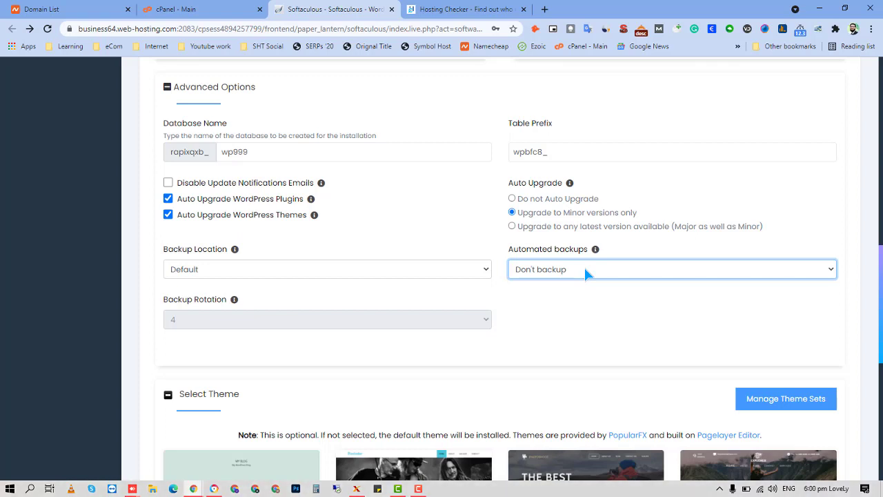
click(585, 269)
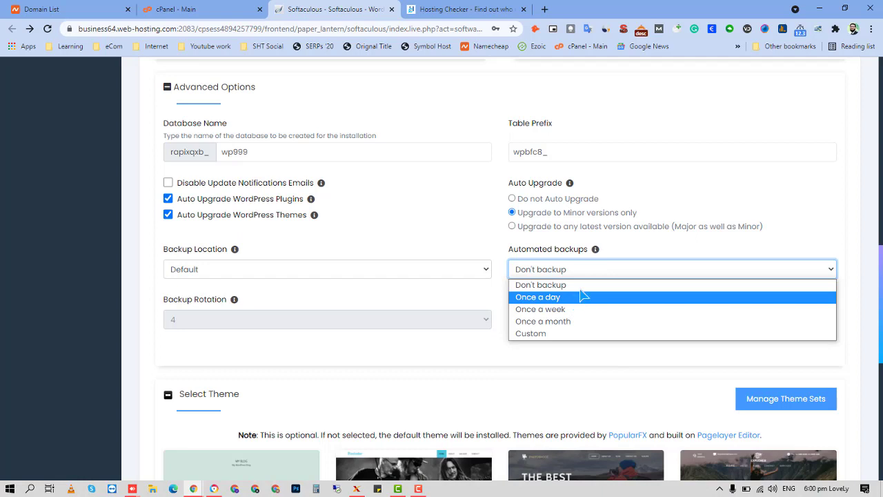
click(590, 270)
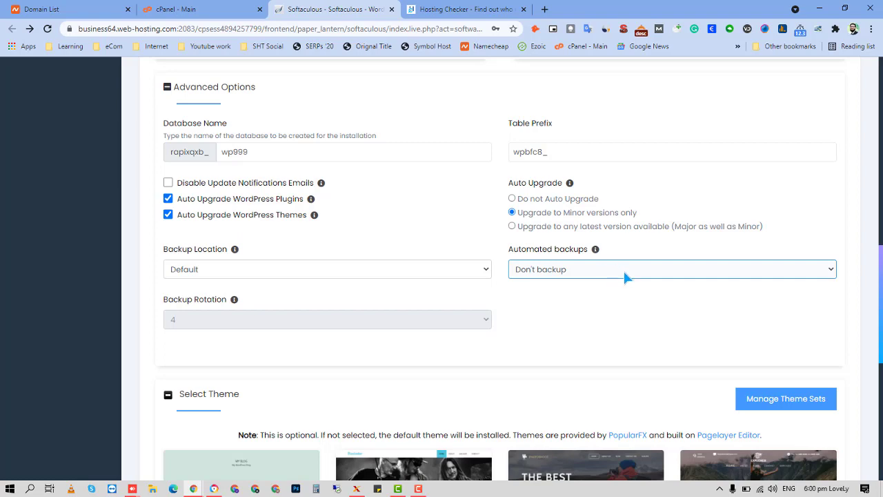
Start the WordPress installation with the default Twenty Twenty-One theme.
scroll(623, 269, down, 5)
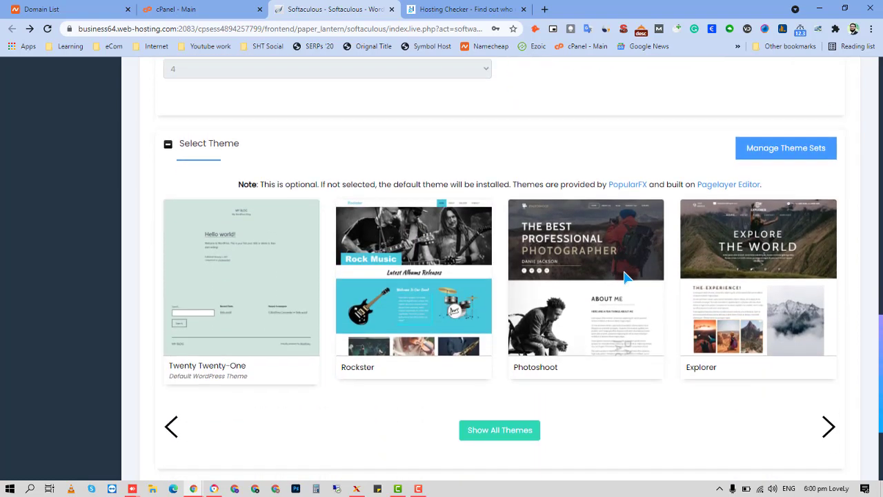
scroll(430, 290, up, 4)
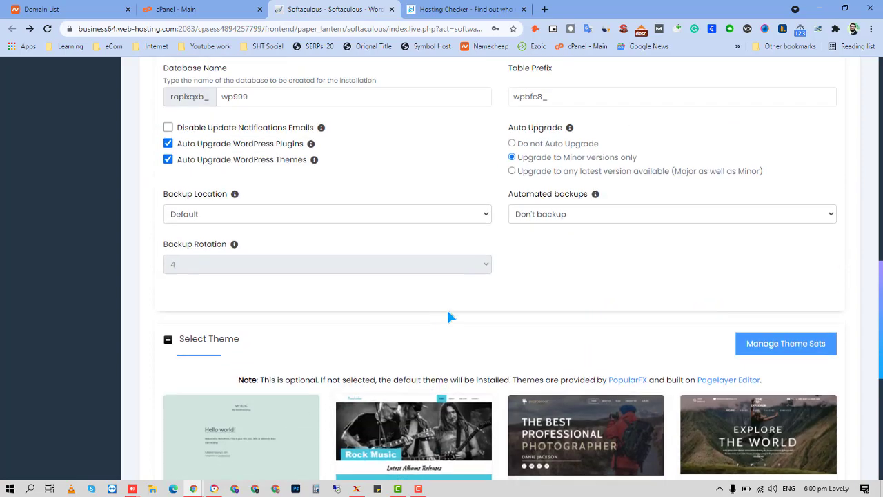
scroll(326, 197, down, 5)
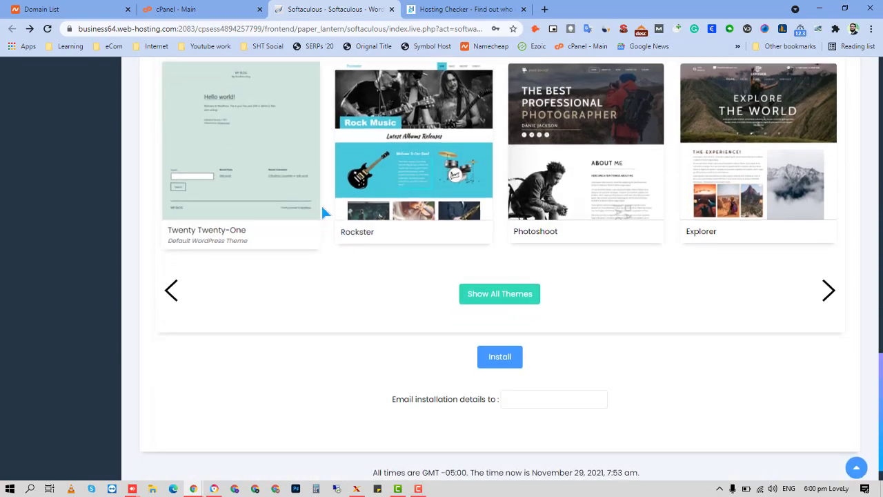
scroll(670, 199, up, 2)
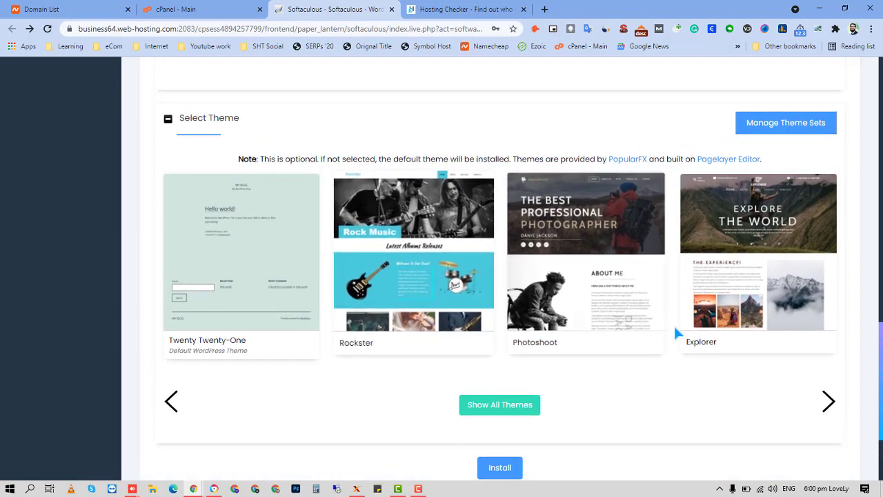
scroll(673, 331, down, 1)
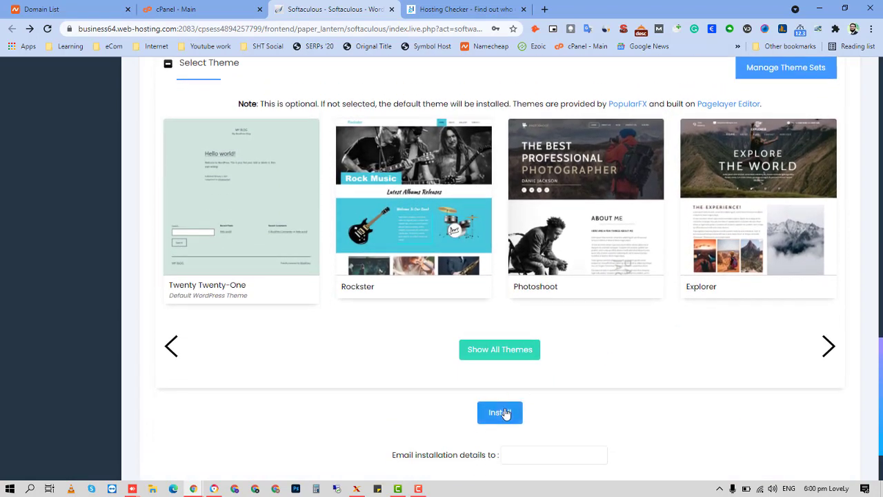
click(505, 413)
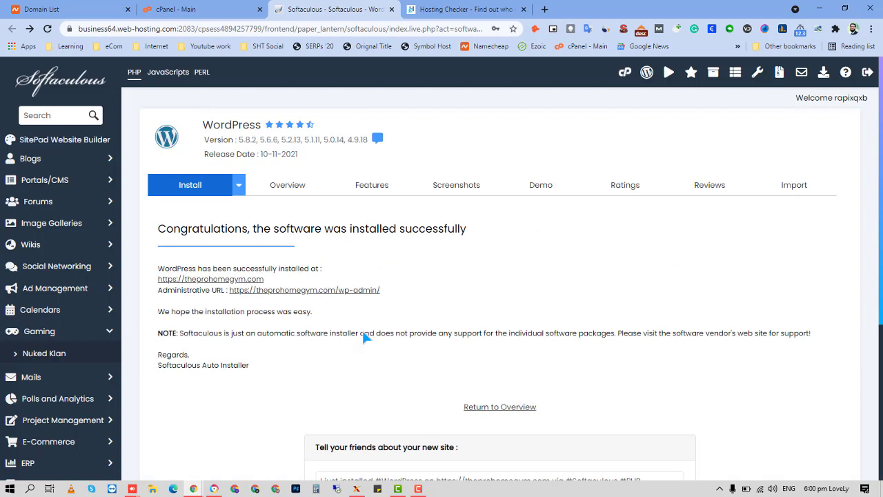
drag(380, 290, 230, 291)
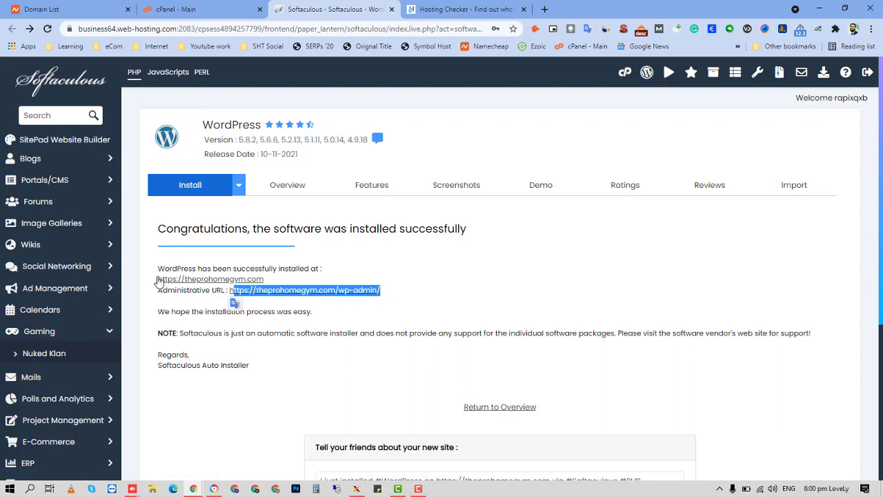
drag(158, 279, 263, 276)
key(ctrl+c)
right_click(263, 278)
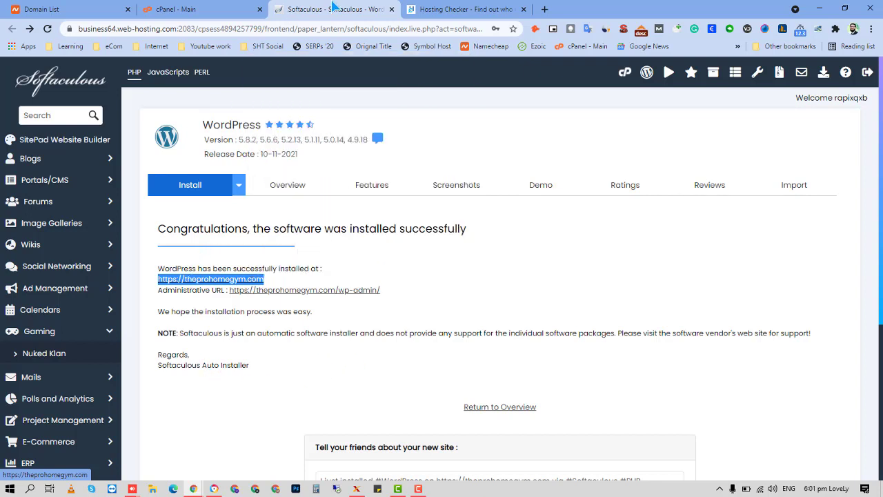
click(545, 9)
right_click(412, 28)
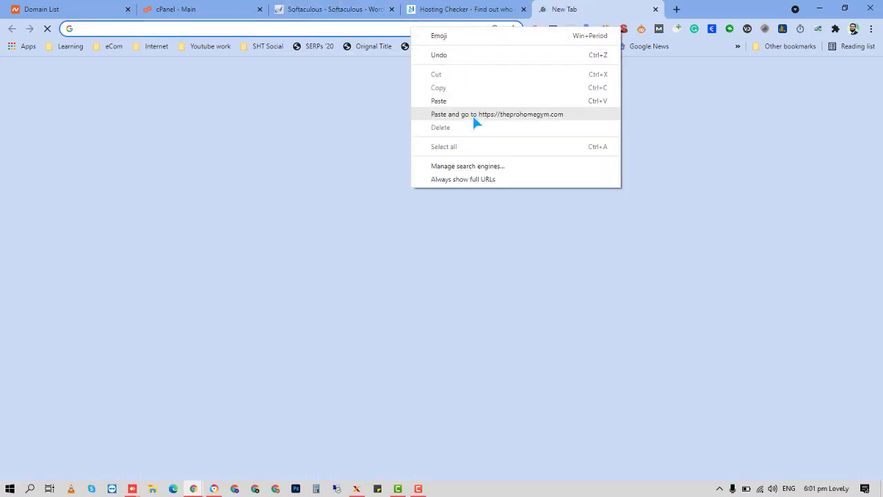
Load the copied site address in the new tab and close the Hosting Checker tab.
click(476, 115)
click(483, 9)
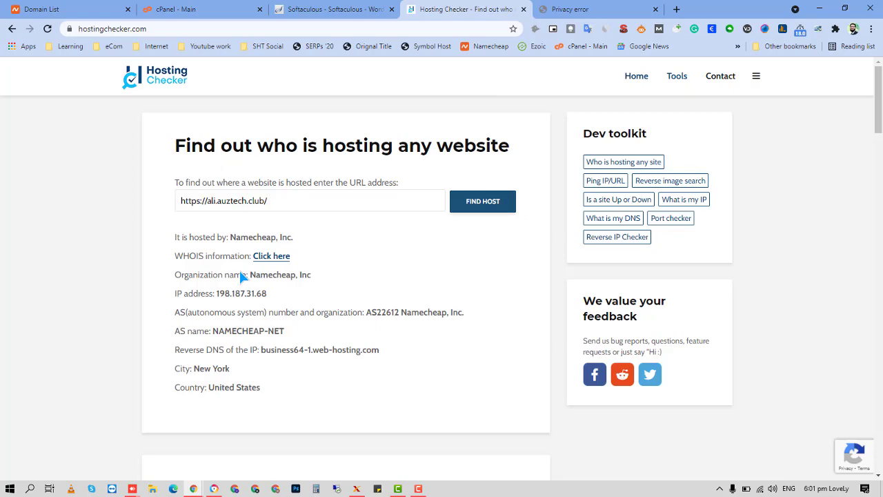
key(ctrl+w)
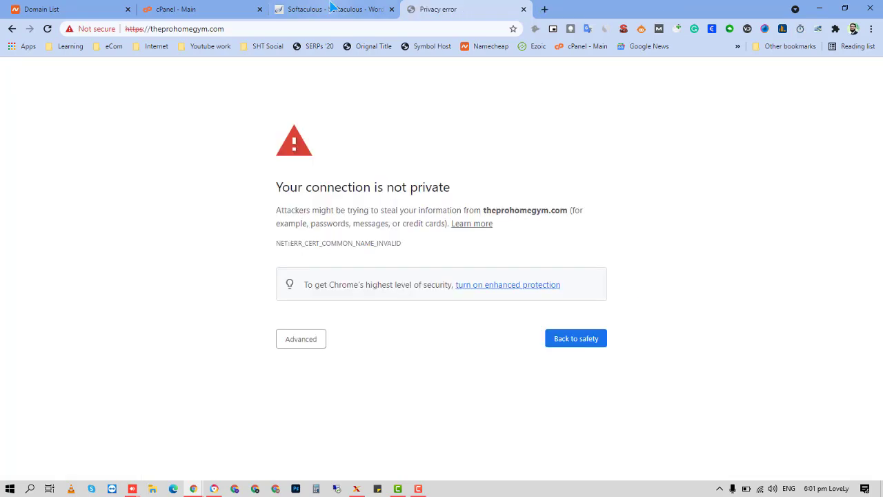
key(ctrl+Page_Up)
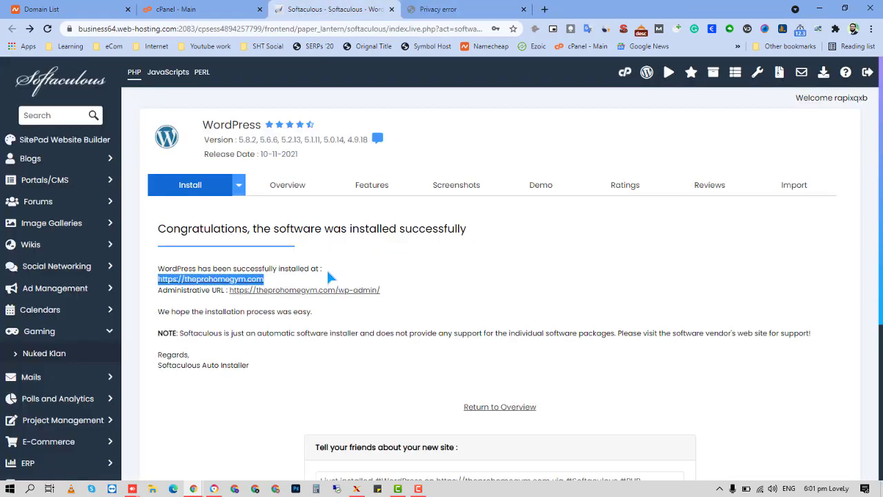
key(ctrl+Page_Down)
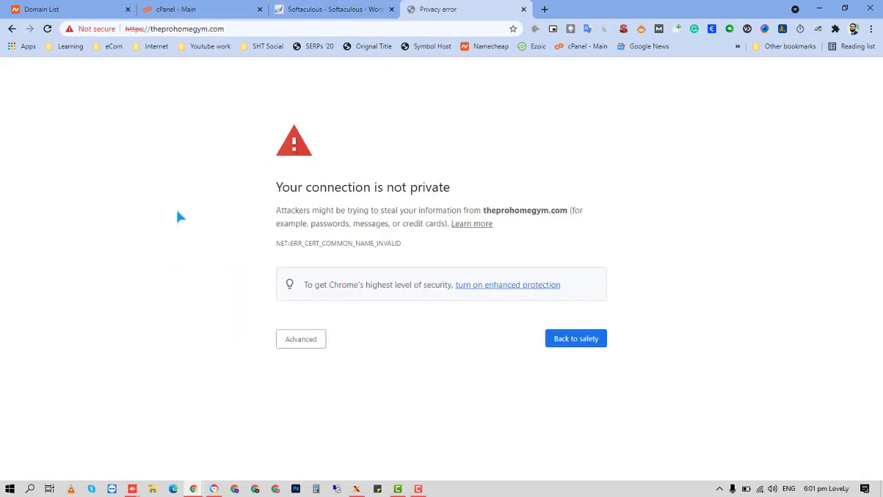
Proceed past the certificate warning and view the 'Hello world!' post on theprohomegym.com.
click(285, 343)
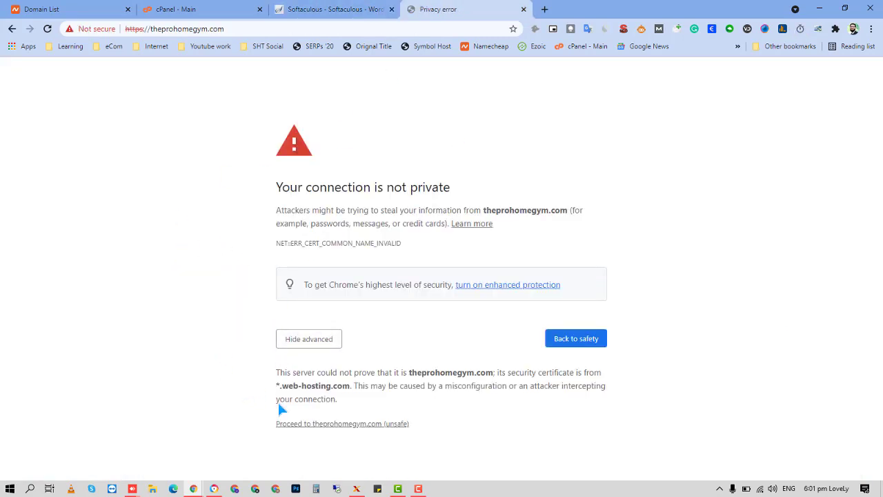
click(381, 427)
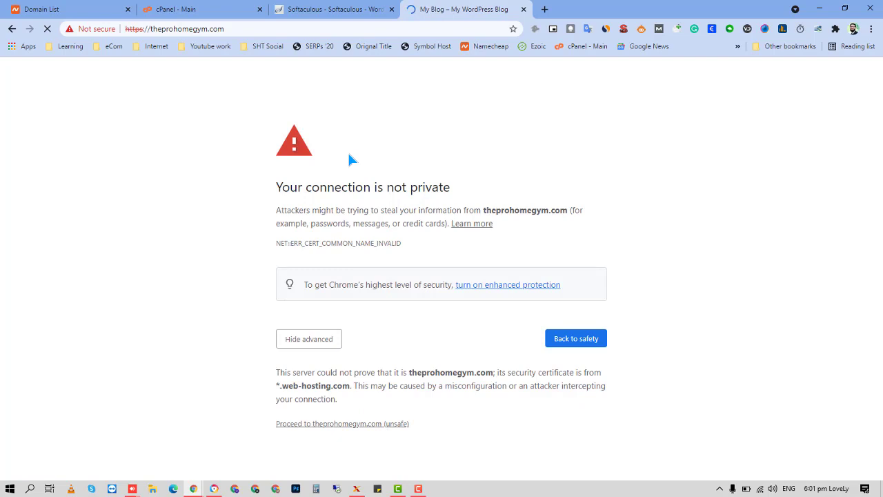
scroll(227, 227, down, 3)
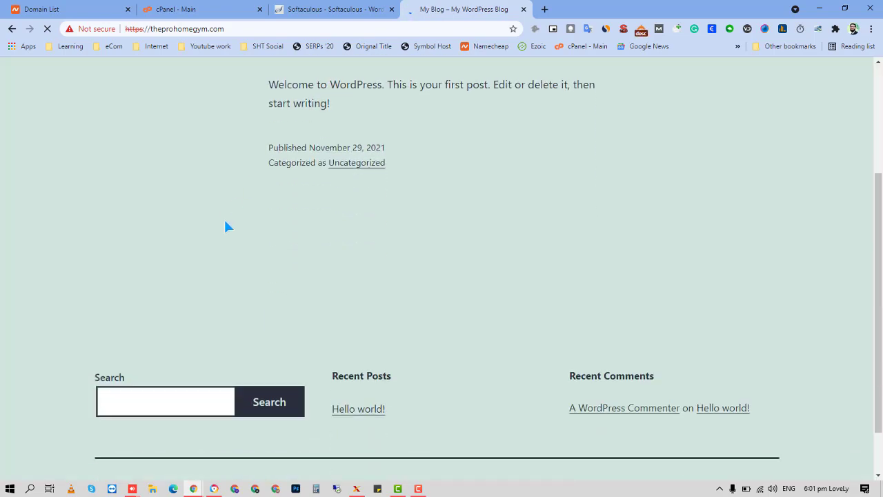
scroll(312, 254, up, 4)
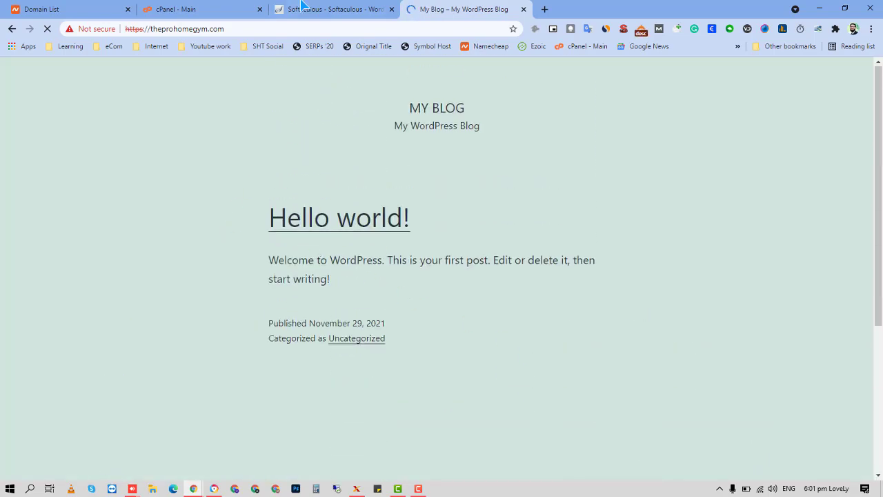
Log in at theprohomegym.com/wp-admin with the admin username and password, ticking Remember Me.
click(326, 29)
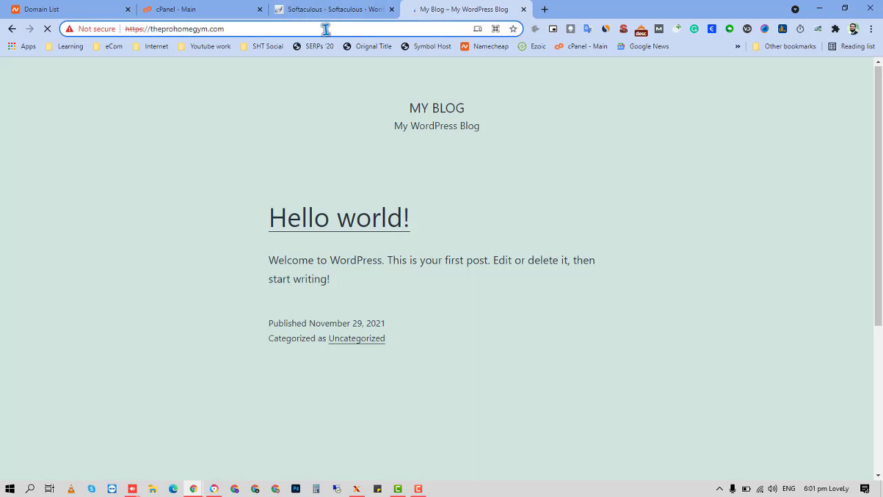
text(/wp-admin)
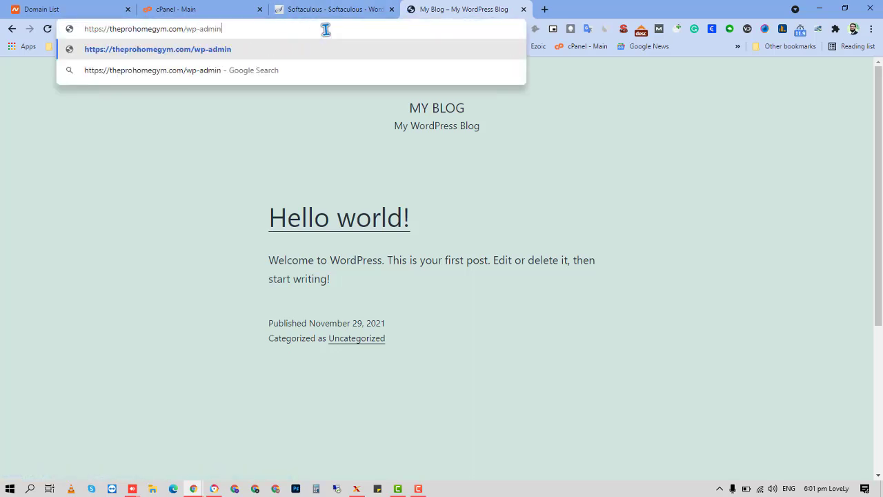
key(Return)
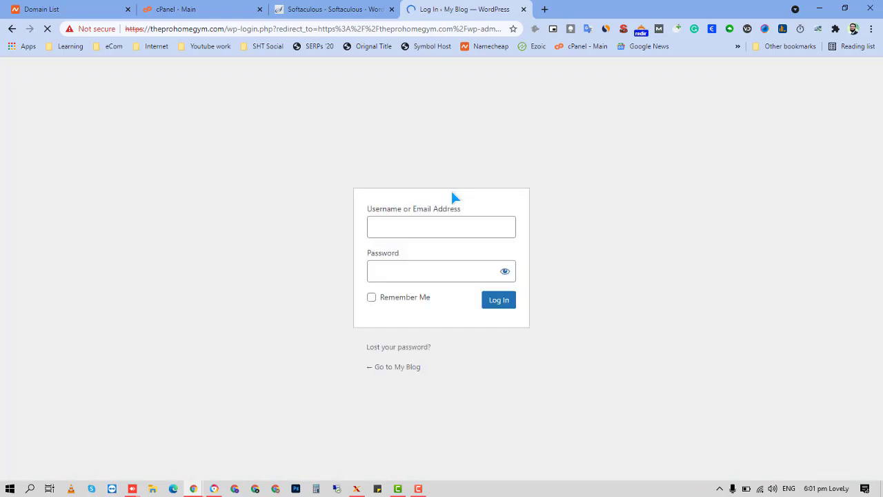
click(452, 224)
text(usman)
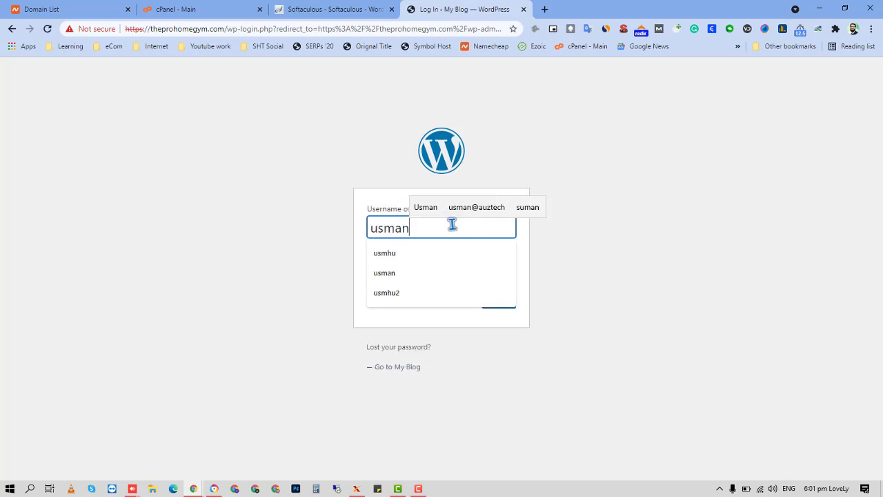
key(Tab)
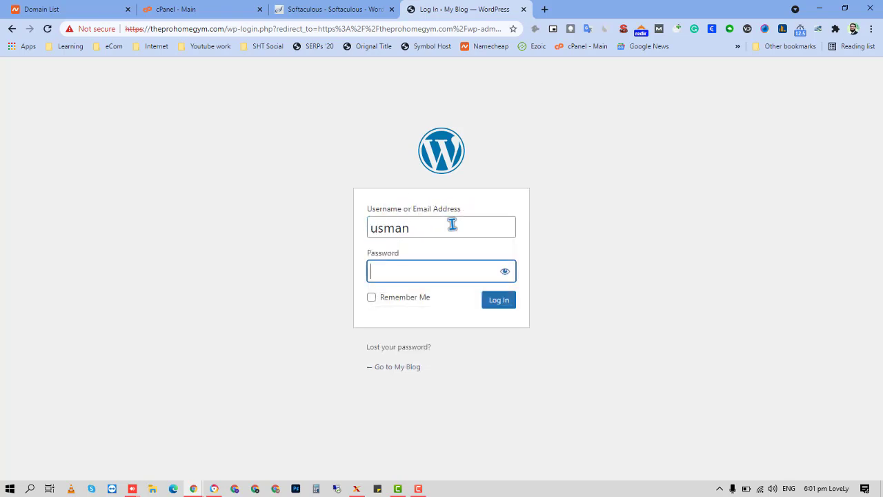
key(ctrl+v)
click(372, 297)
click(485, 303)
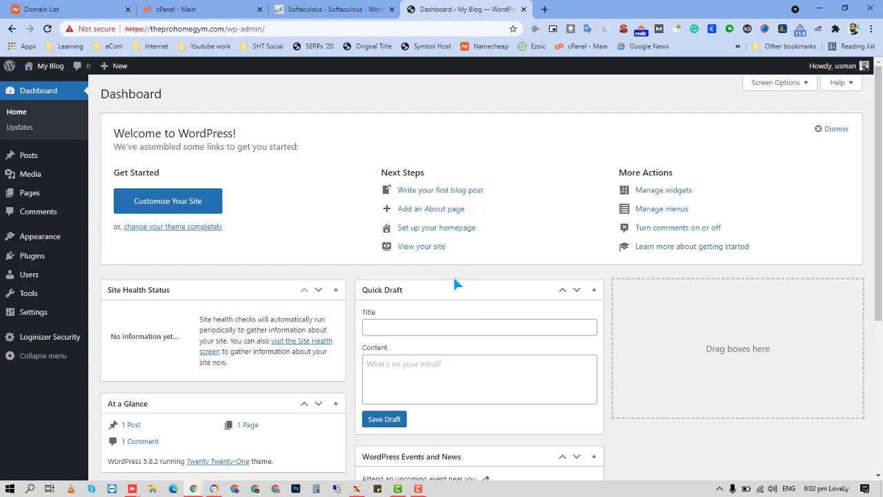
scroll(456, 276, down, 3)
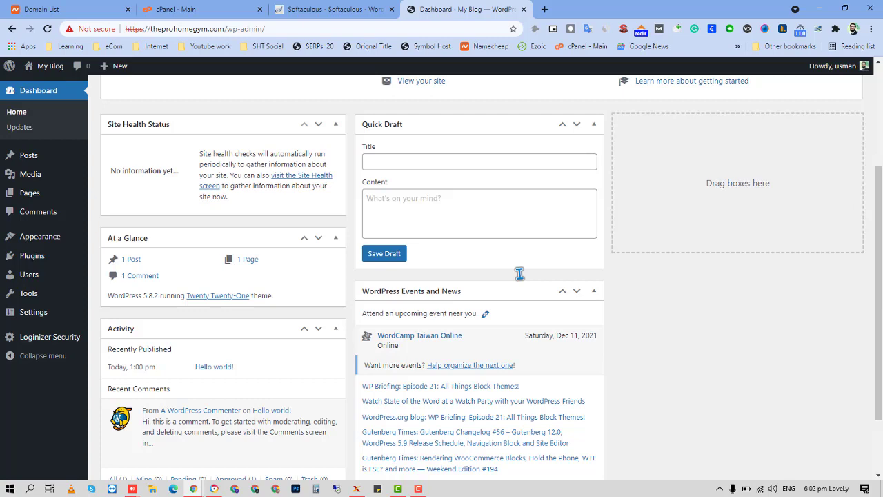
scroll(520, 274, up, 3)
scroll(511, 262, down, 4)
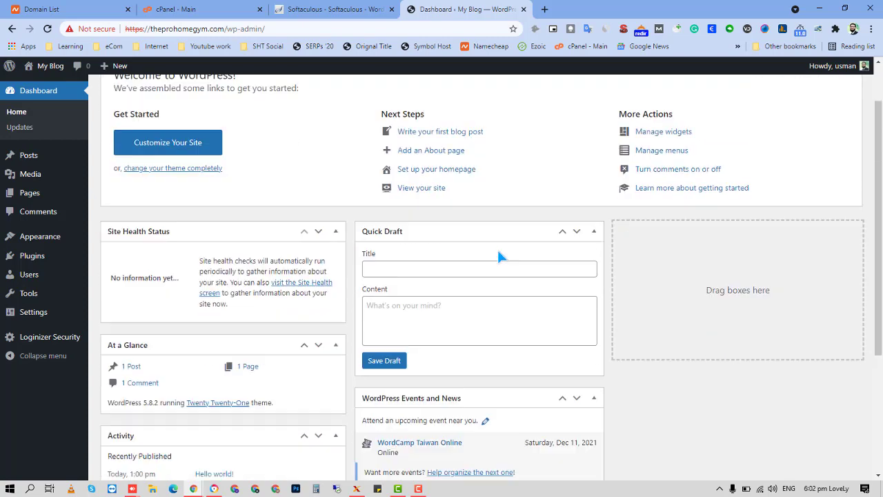
scroll(502, 257, up, 4)
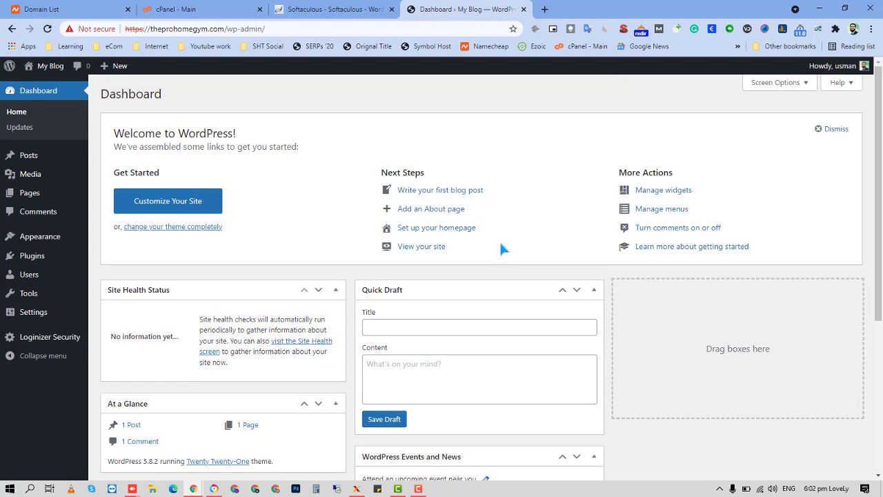
scroll(502, 245, down, 4)
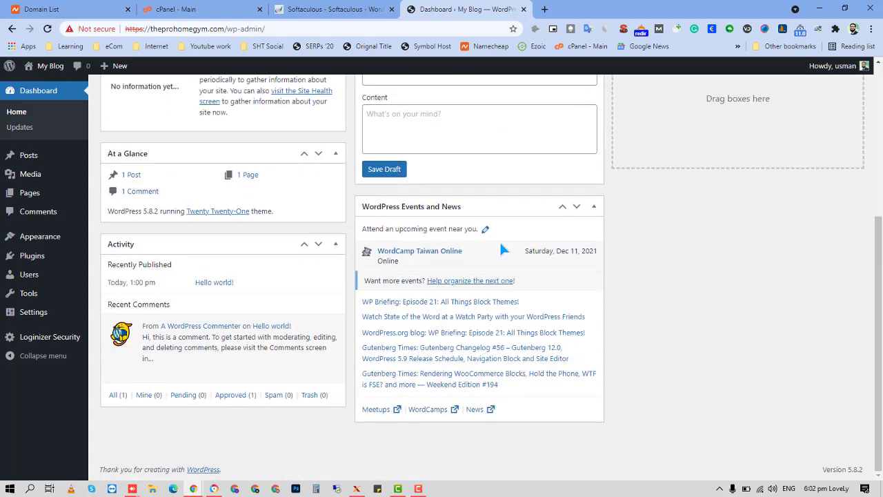
scroll(476, 132, up, 4)
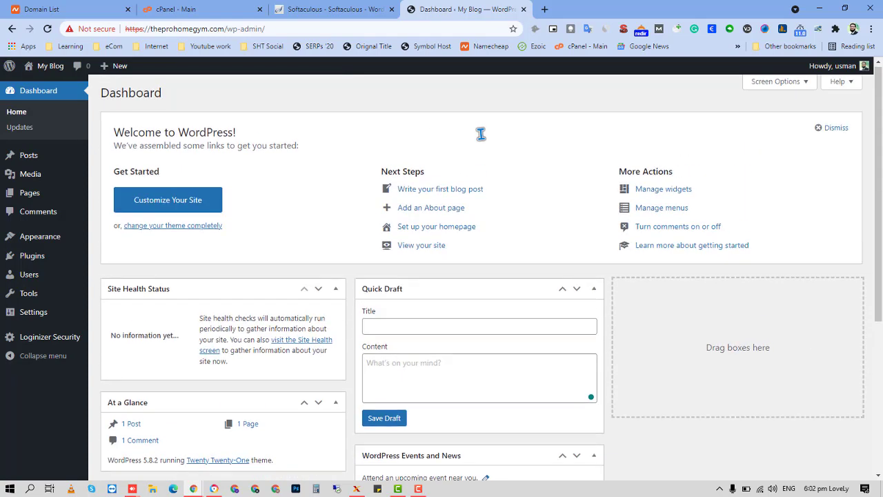
mouse_move(43, 268)
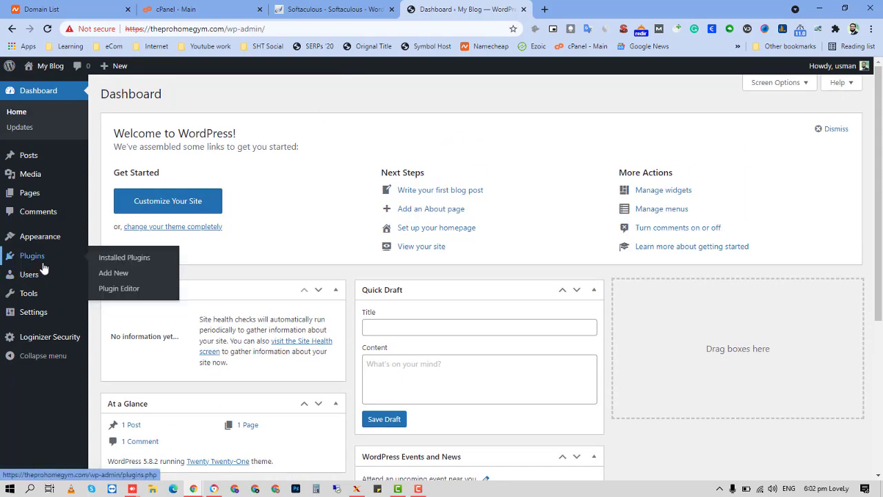
mouse_move(41, 321)
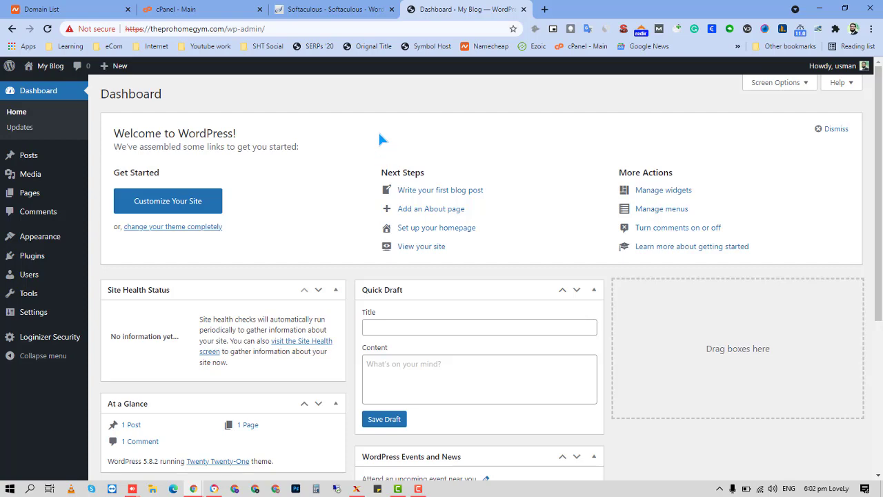
click(316, 9)
click(251, 7)
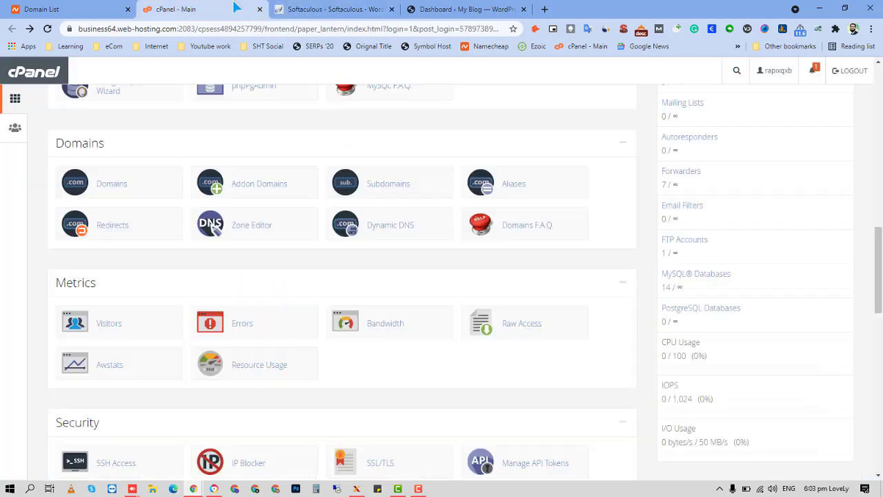
click(318, 9)
click(439, 9)
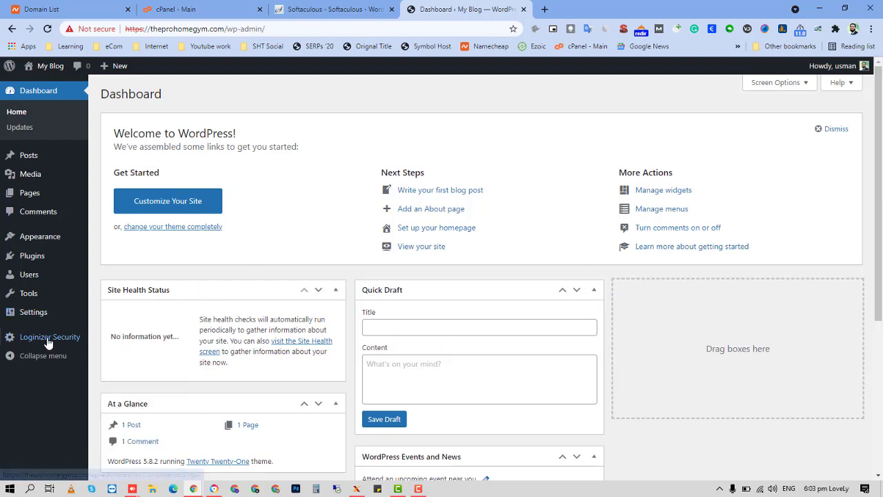
mouse_move(47, 282)
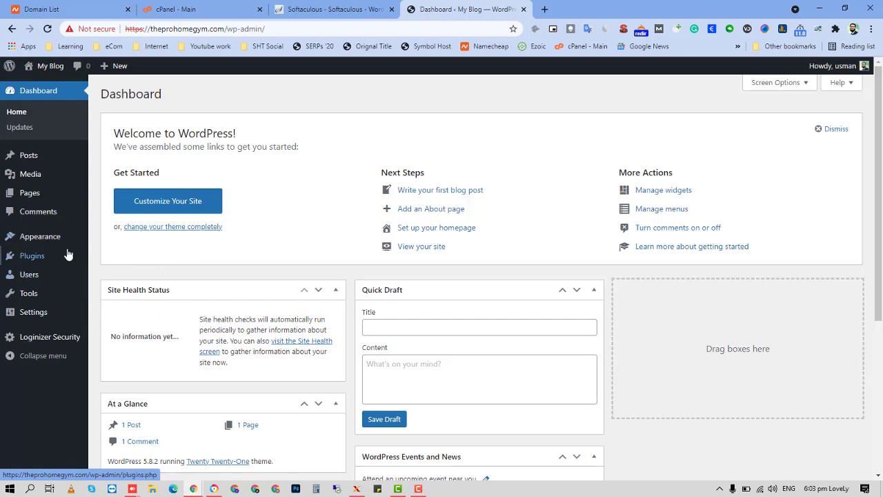
mouse_move(66, 243)
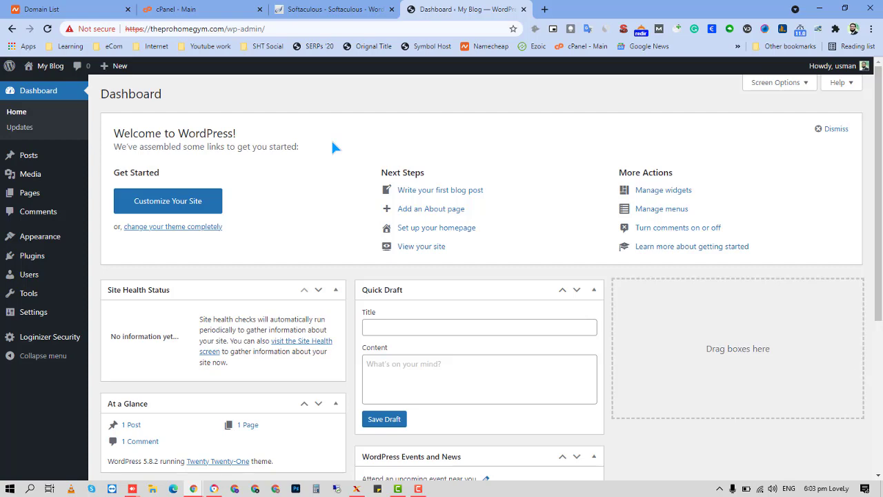
key(alt+Tab)
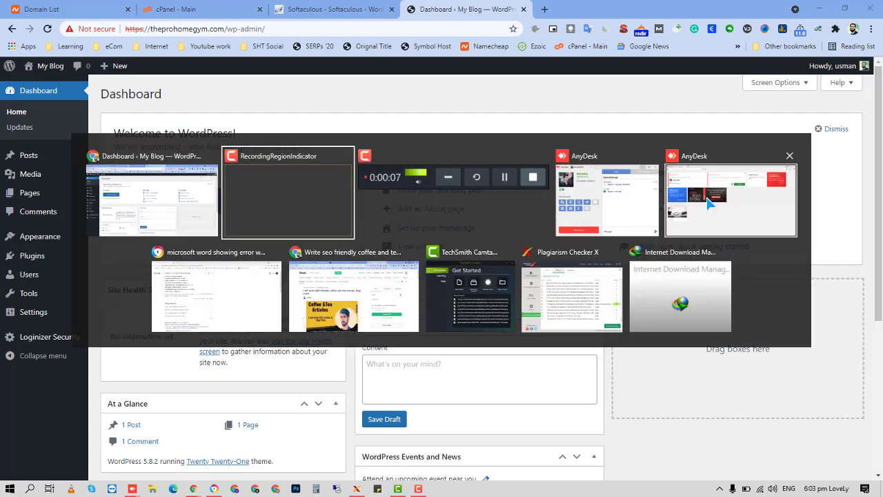
Open the Fiverr 'Coffee & Tea Articles' gig cover image in its own tab, then close that window.
click(361, 287)
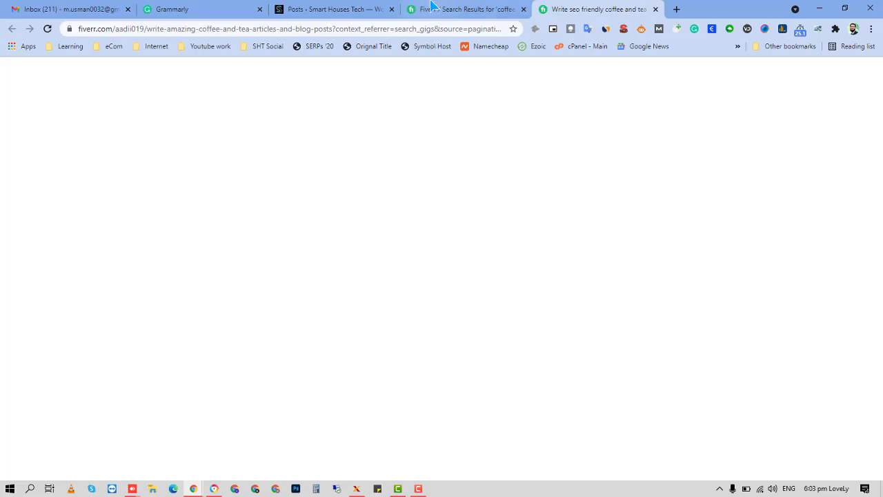
right_click(392, 323)
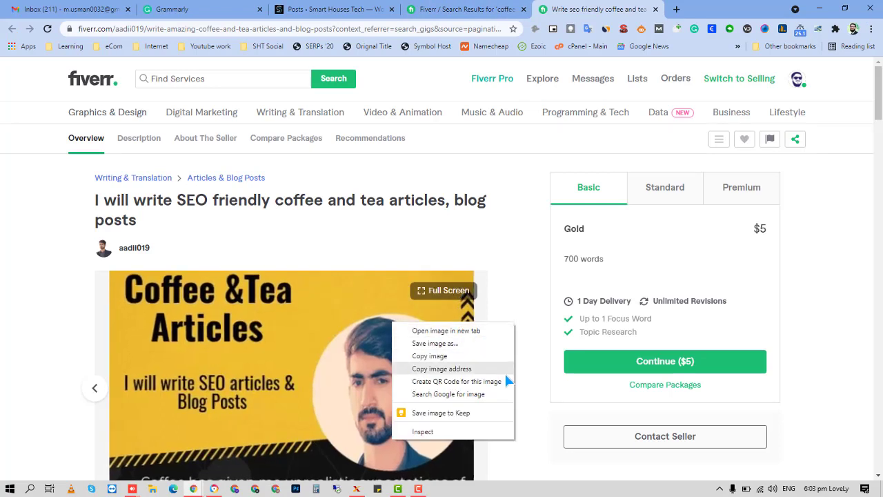
click(502, 331)
key(ctrl+Tab)
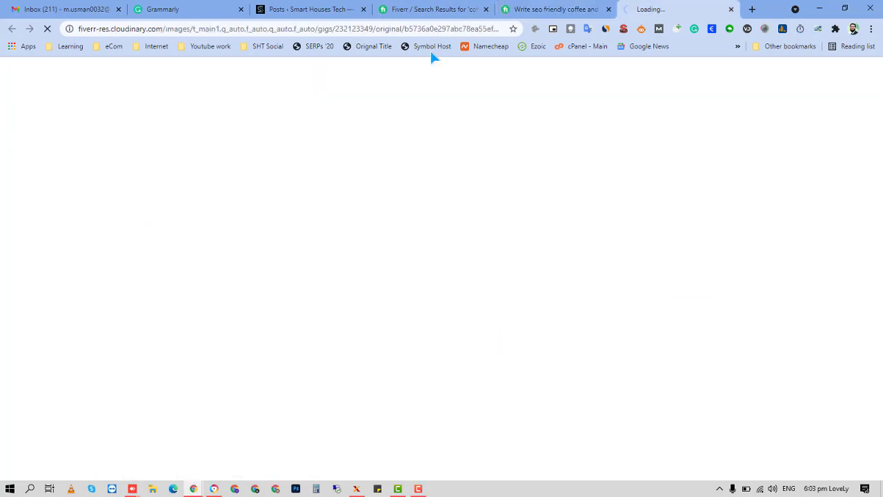
click(346, 32)
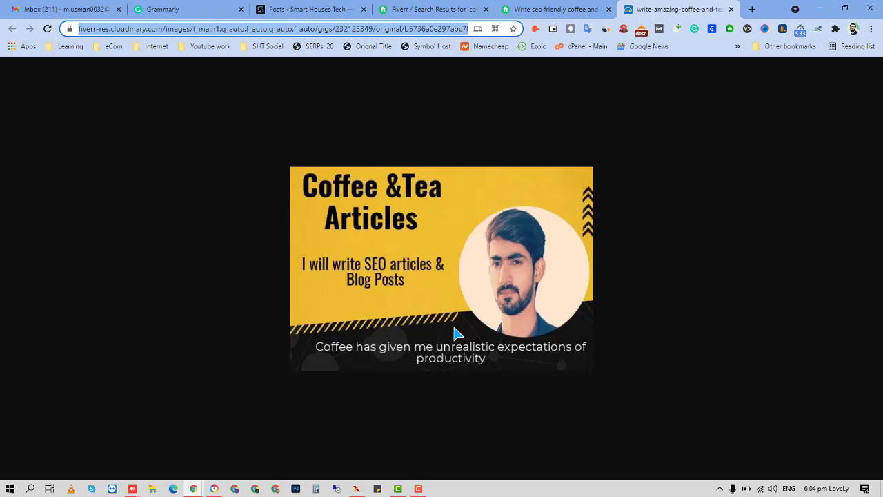
click(819, 9)
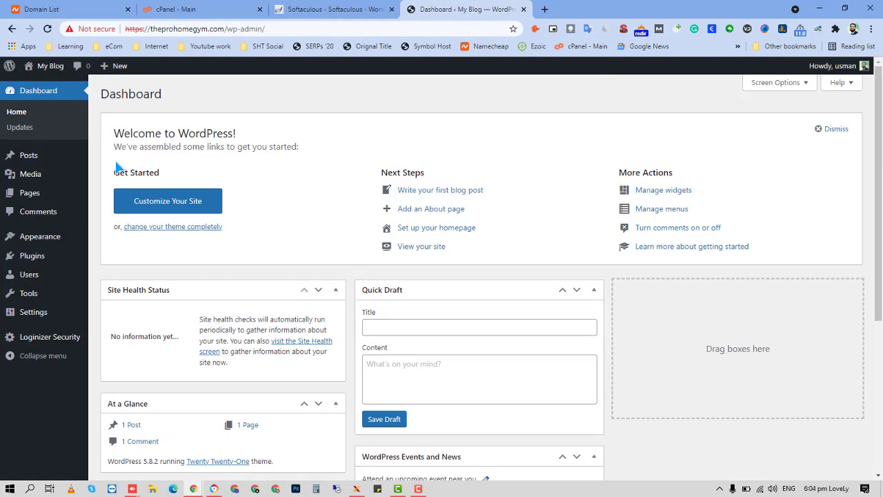
Return to the WordPress dashboard, copy its theprohomegym.com domain, and open a new blank tab.
click(319, 12)
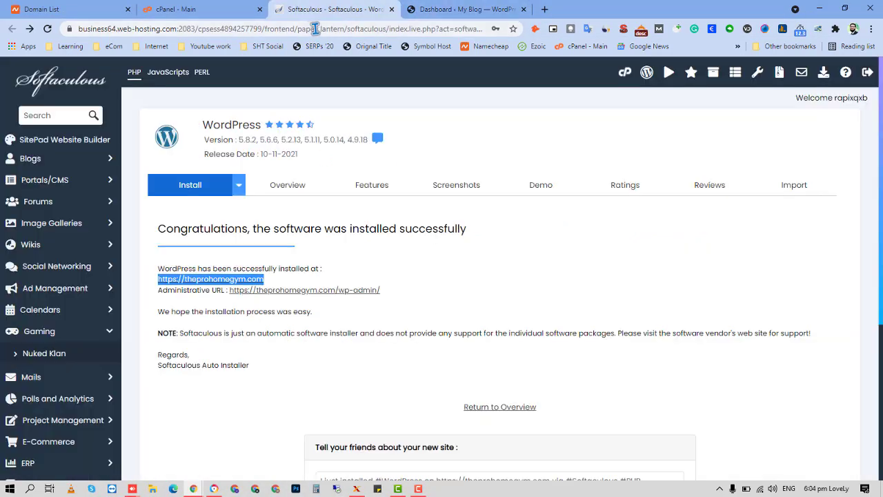
click(435, 13)
click(277, 30)
click(289, 29)
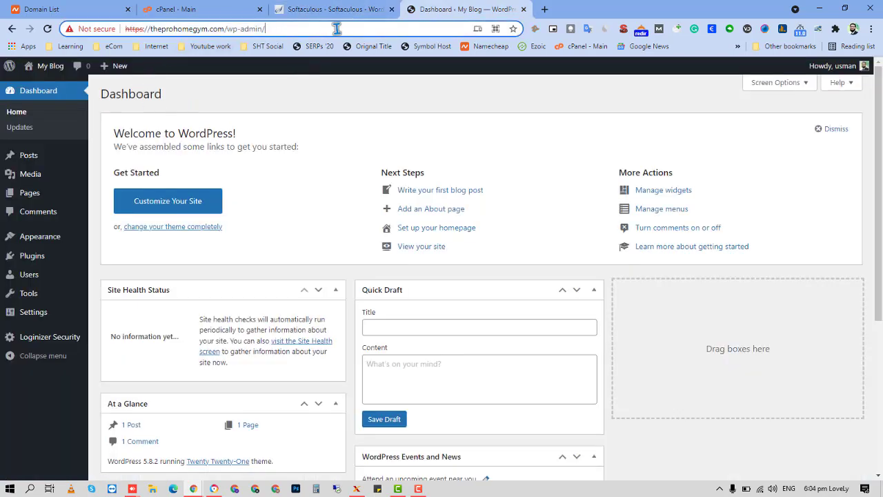
drag(225, 29, 153, 31)
key(ctrl+c)
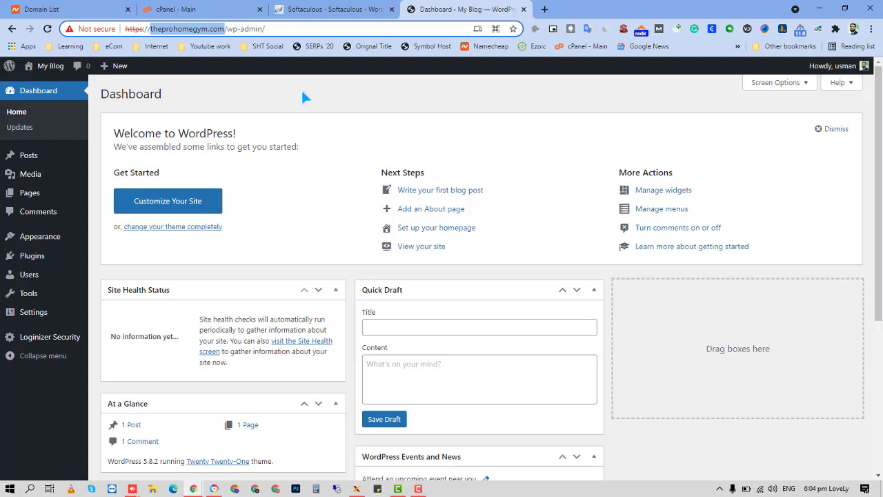
key(ctrl+t)
text(t)
key(BackSpace)
key(BackSpace)
Load gtmetrix.com and analyze theprohomegym.com, getting grade A, 100% performance, 98% structure.
text(gtmetrix.com)
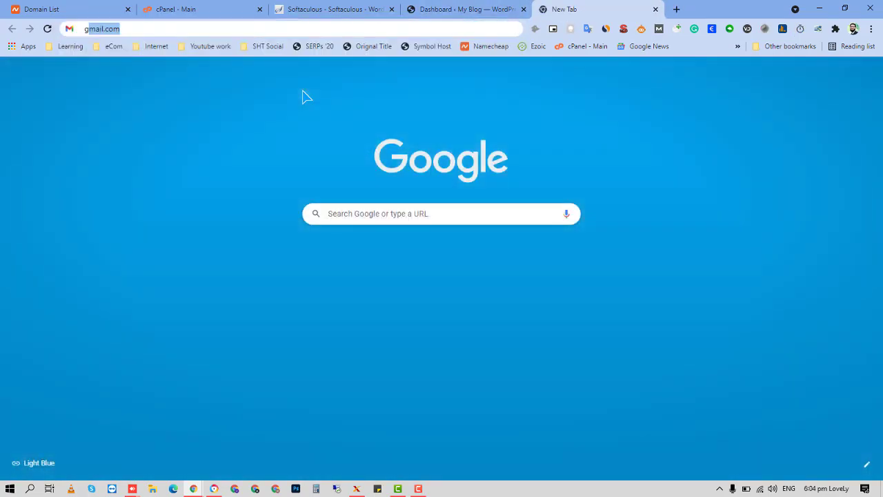
key(Return)
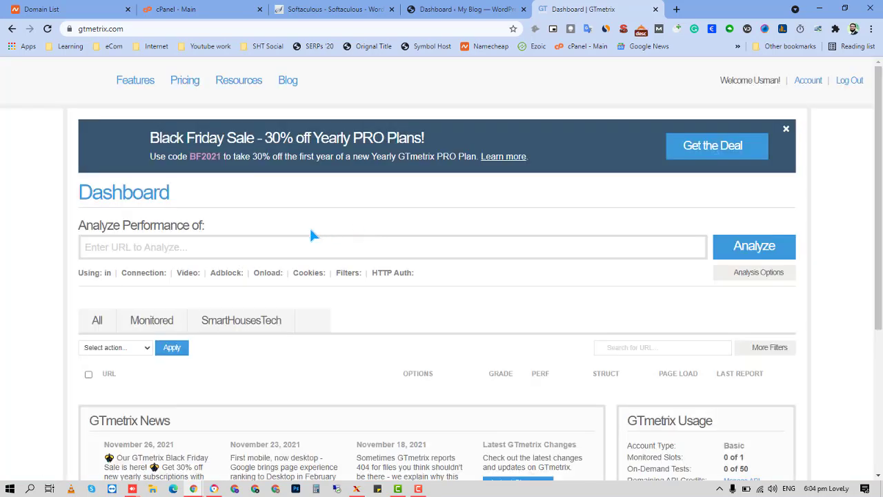
click(319, 246)
key(ctrl+v)
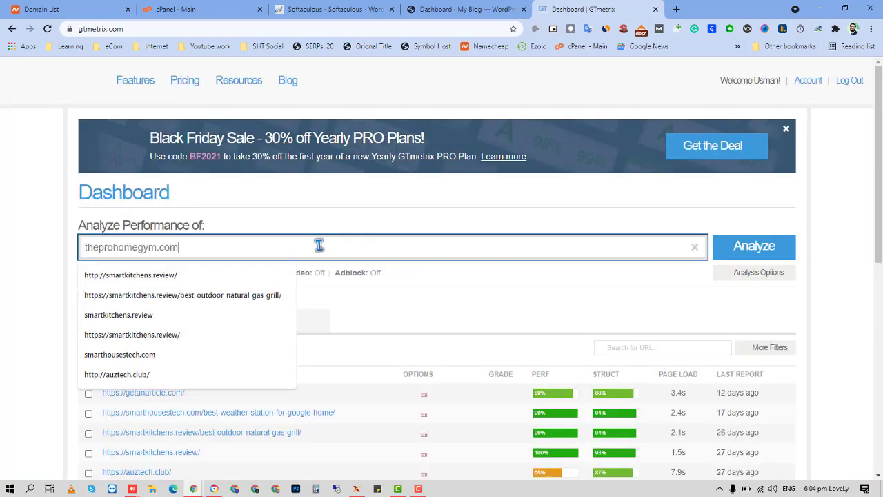
key(Return)
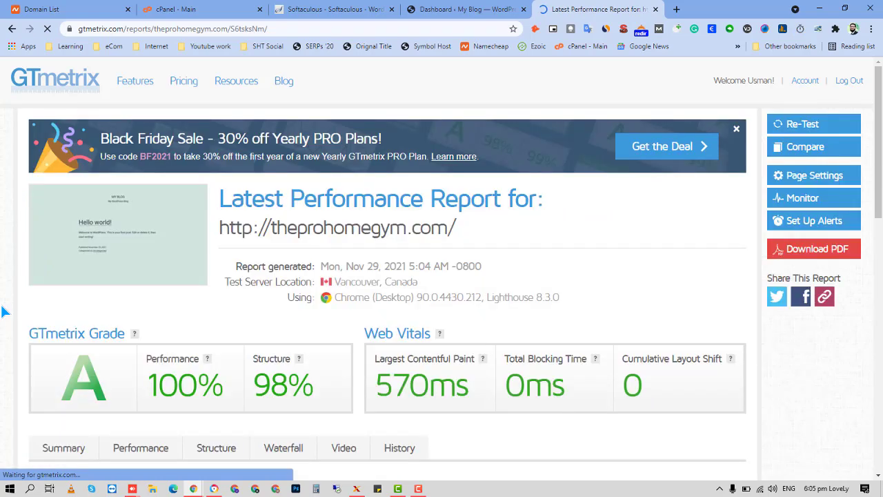
Scroll through the GTmetrix summary report for theprohomegym.com.
scroll(446, 372, down, 1)
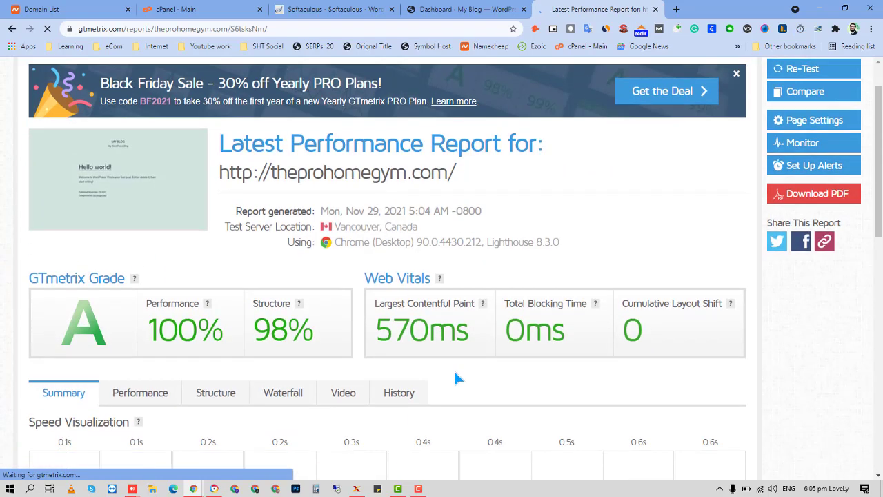
scroll(463, 348, down, 2)
scroll(466, 357, down, 1)
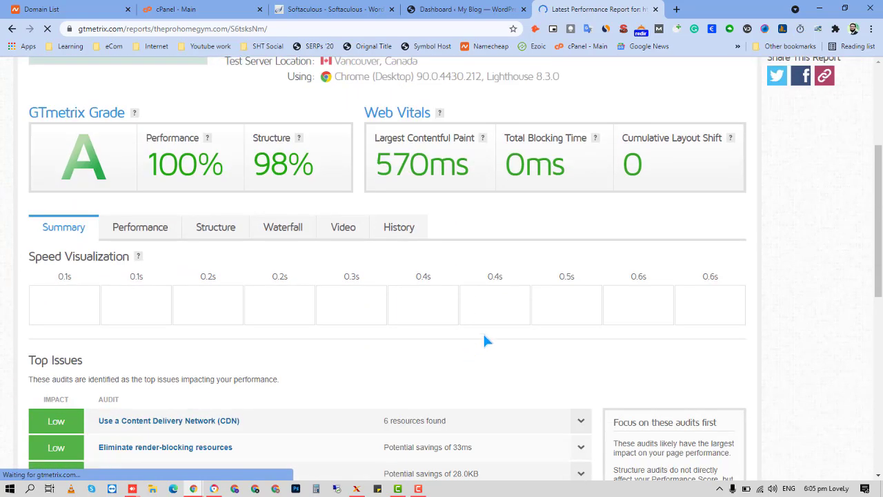
scroll(483, 341, up, 4)
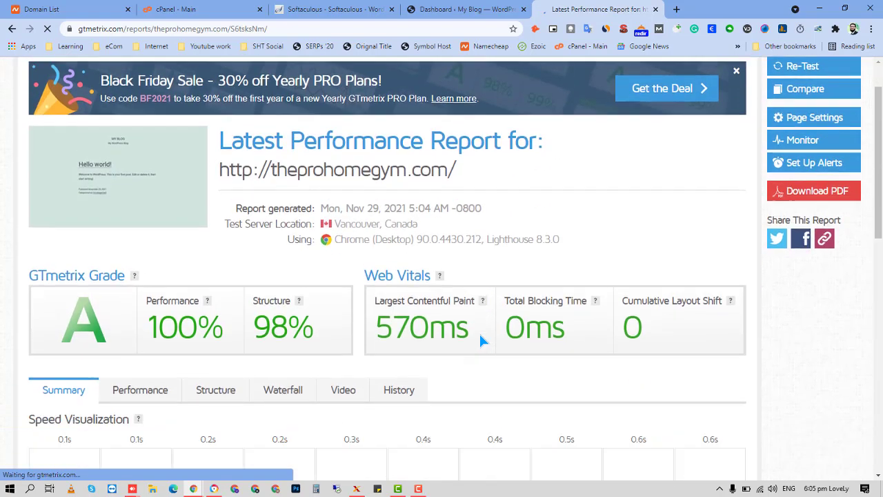
scroll(481, 337, down, 3)
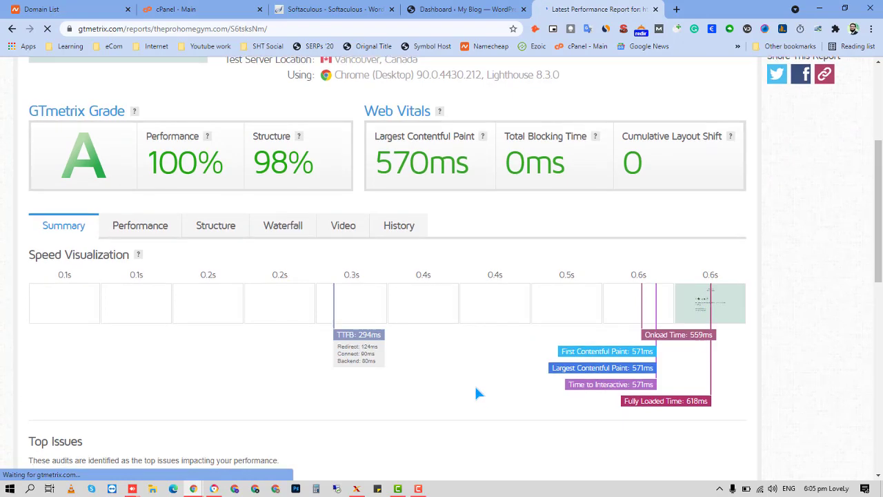
scroll(479, 392, down, 3)
scroll(216, 371, up, 3)
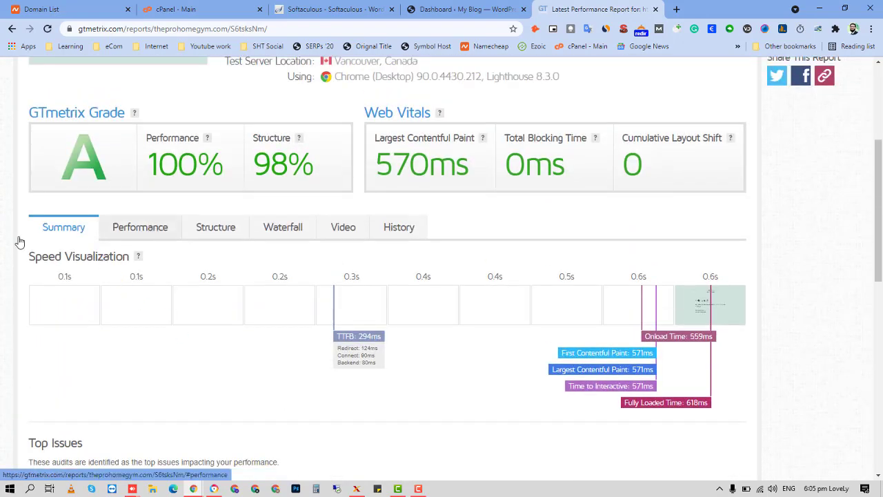
Review the Performance tab metrics, all Good: Speed Index 564ms, Fully Loaded Time 618ms.
click(19, 242)
scroll(19, 241, down, 5)
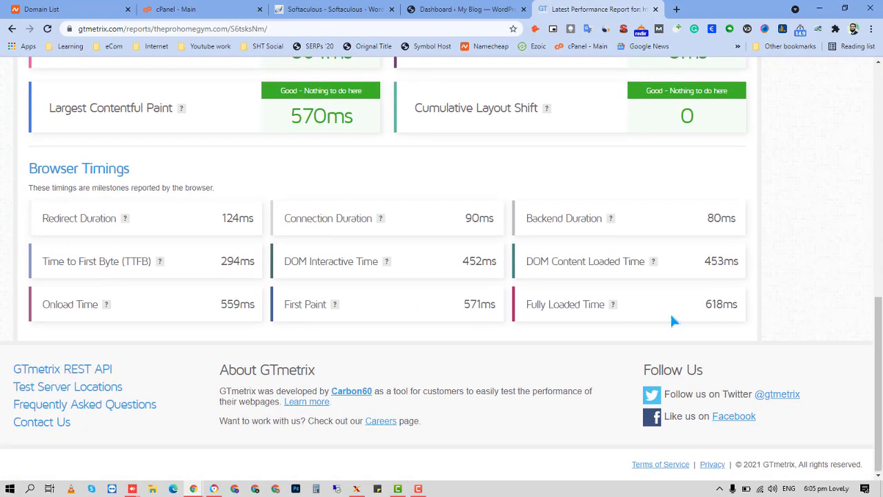
scroll(656, 335, up, 6)
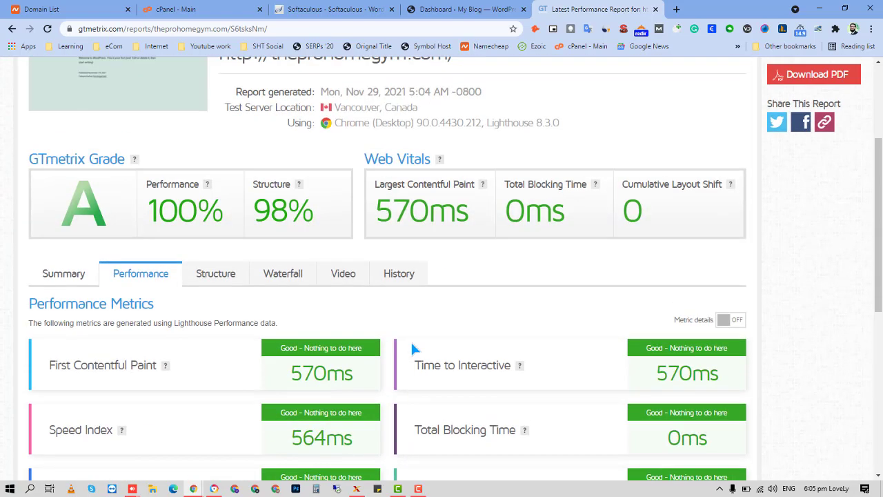
scroll(435, 356, up, 3)
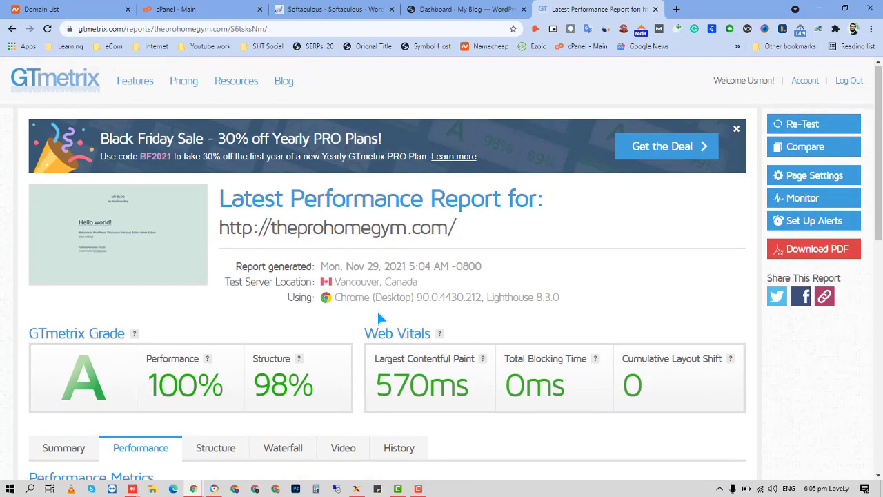
scroll(378, 316, down, 1)
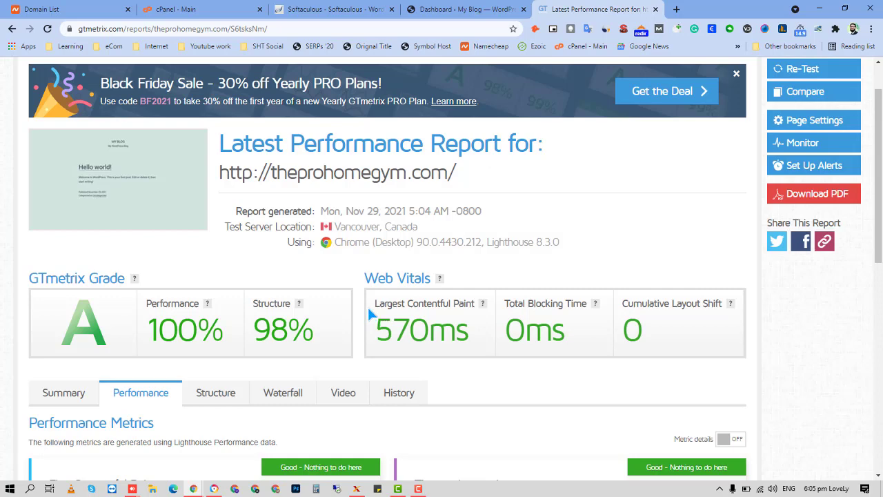
scroll(368, 307, down, 3)
scroll(349, 280, down, 2)
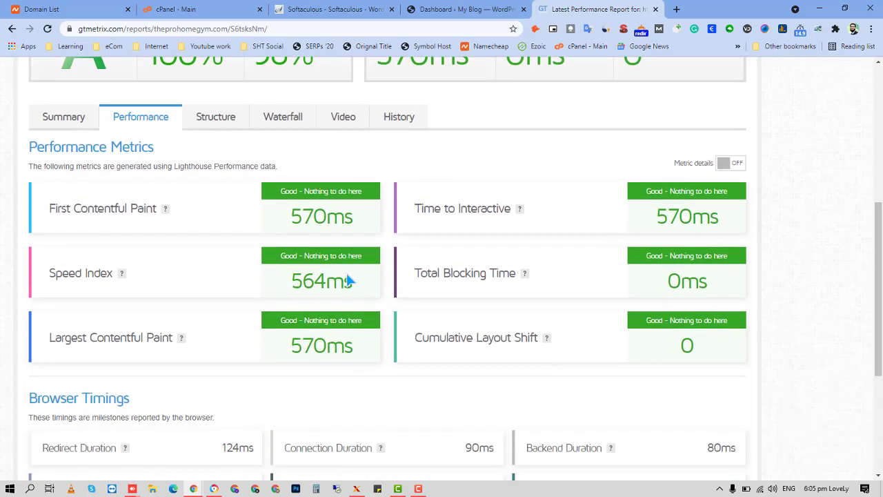
scroll(347, 274, up, 3)
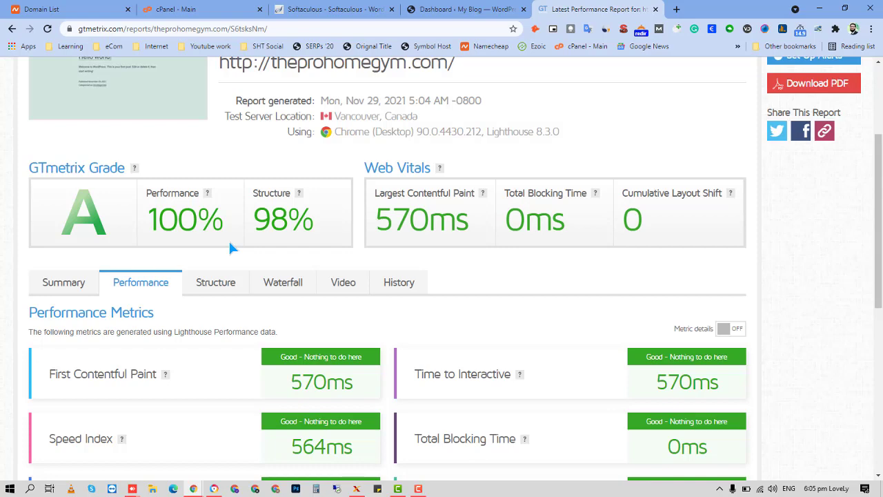
scroll(395, 233, down, 5)
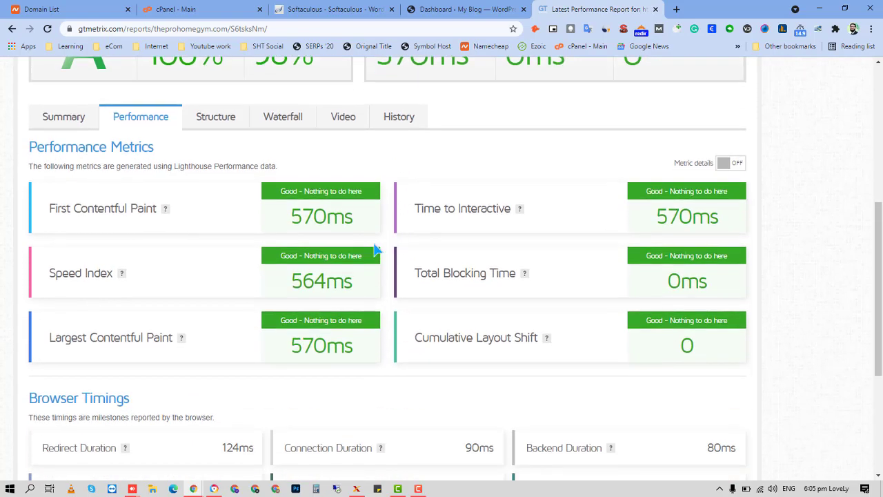
scroll(335, 275, down, 2)
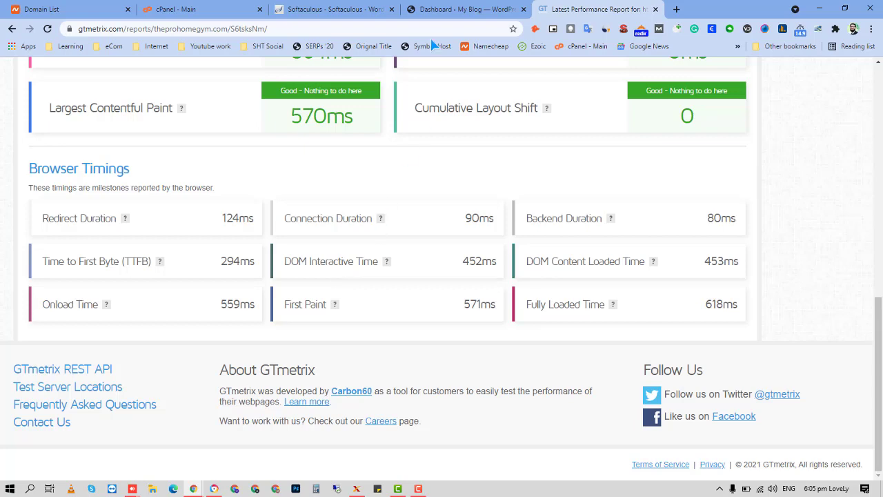
scroll(537, 304, up, 9)
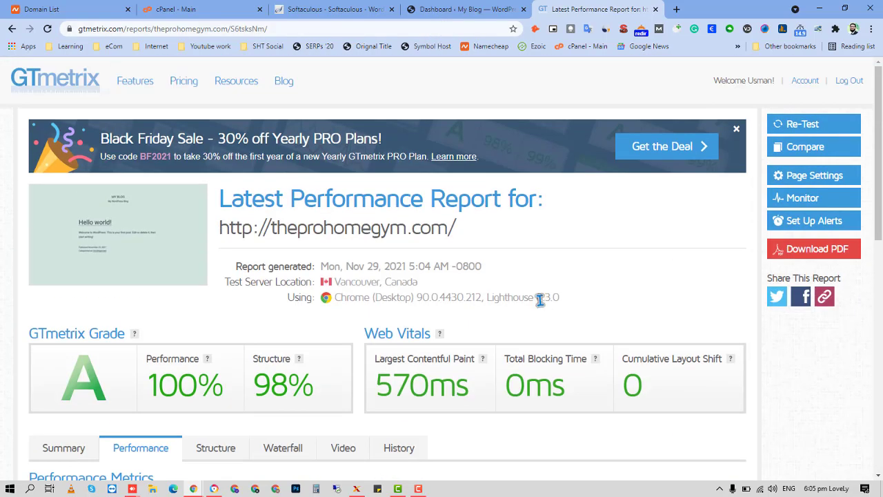